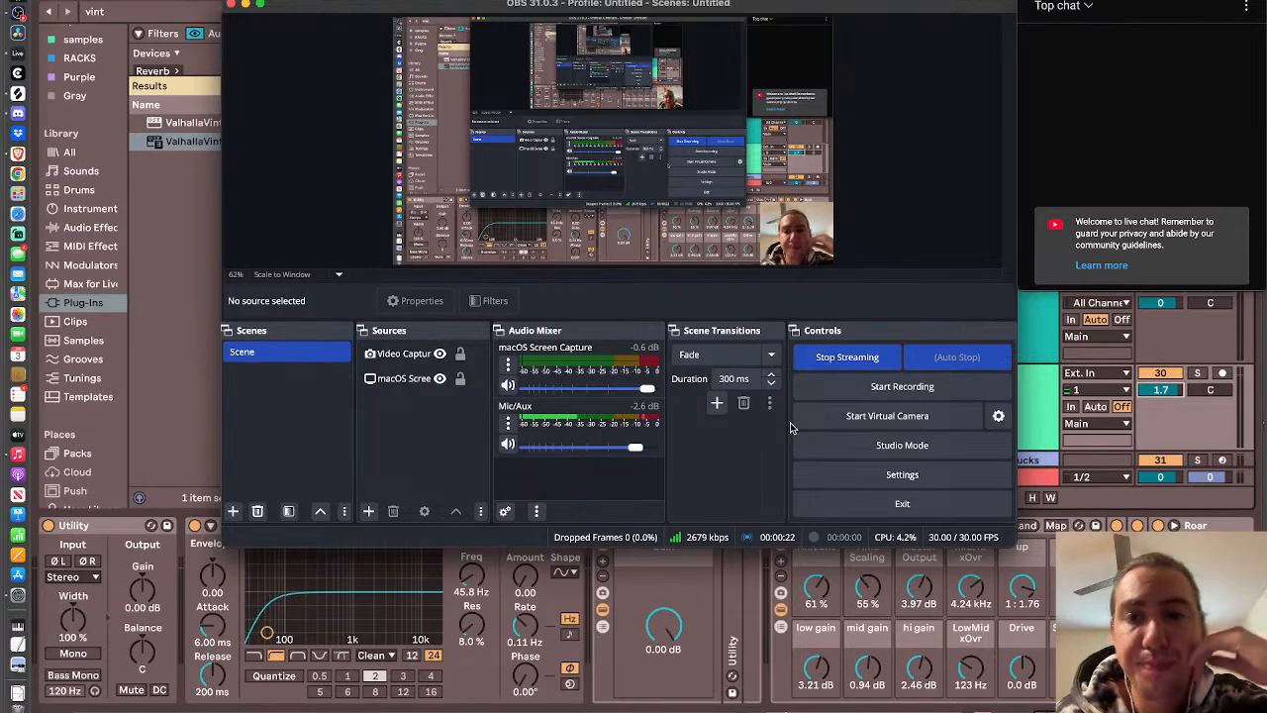
- Switch to Ableton Live and unfreeze the hocket melody track
left_click(703, 619)
scroll(539, 341, "down", 1)
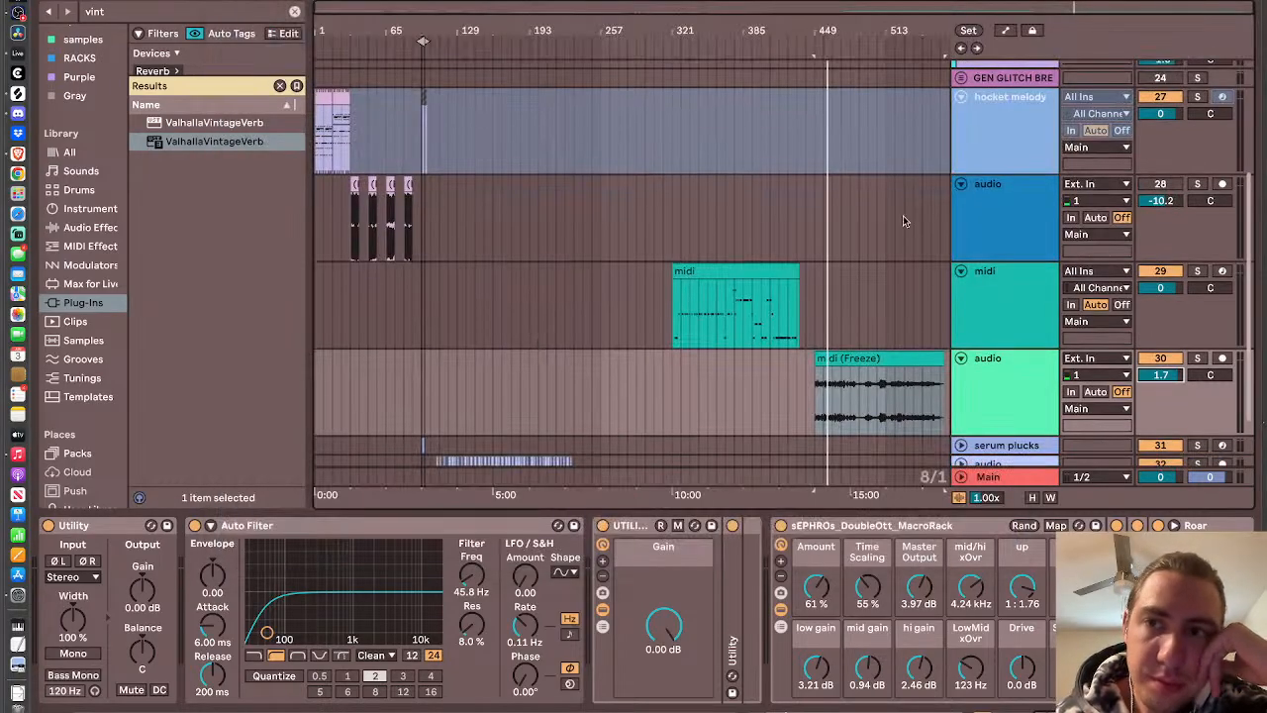
right_click(1008, 129)
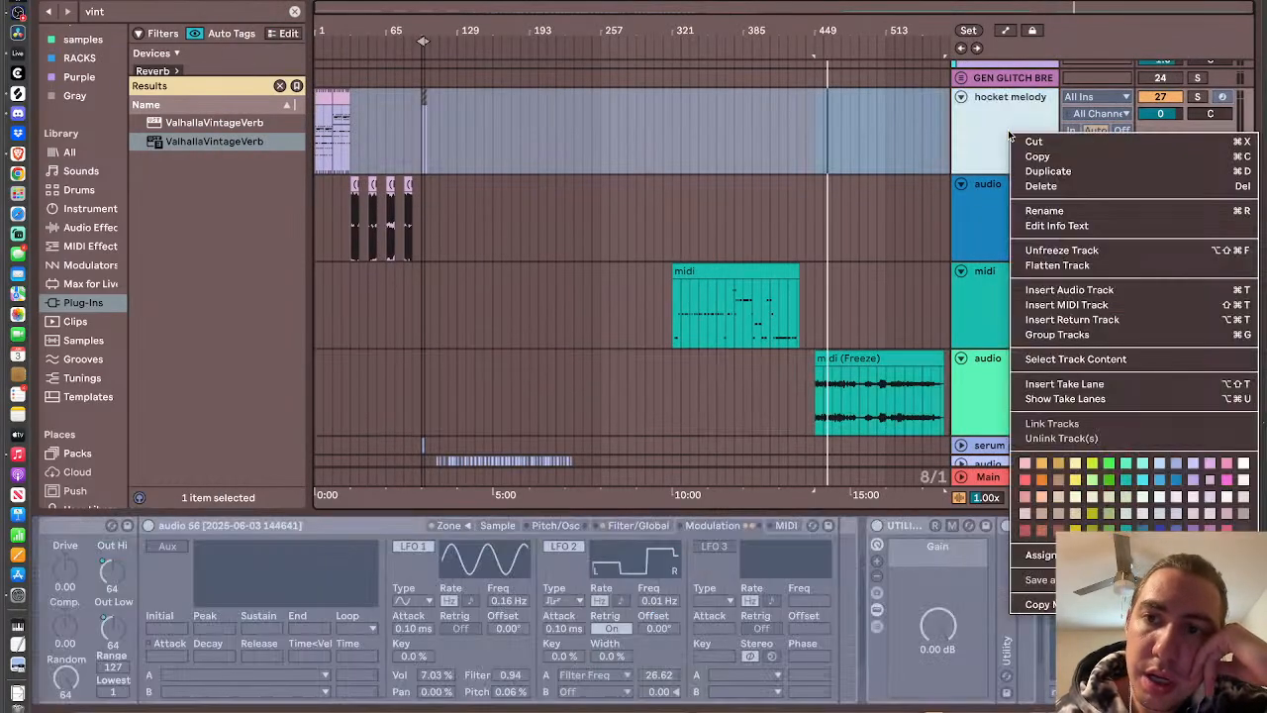
left_click(1086, 252)
- Unfold the audio track below serum plucks, solo it and play it from the clip at bar 113
scroll(714, 202, "down", 4)
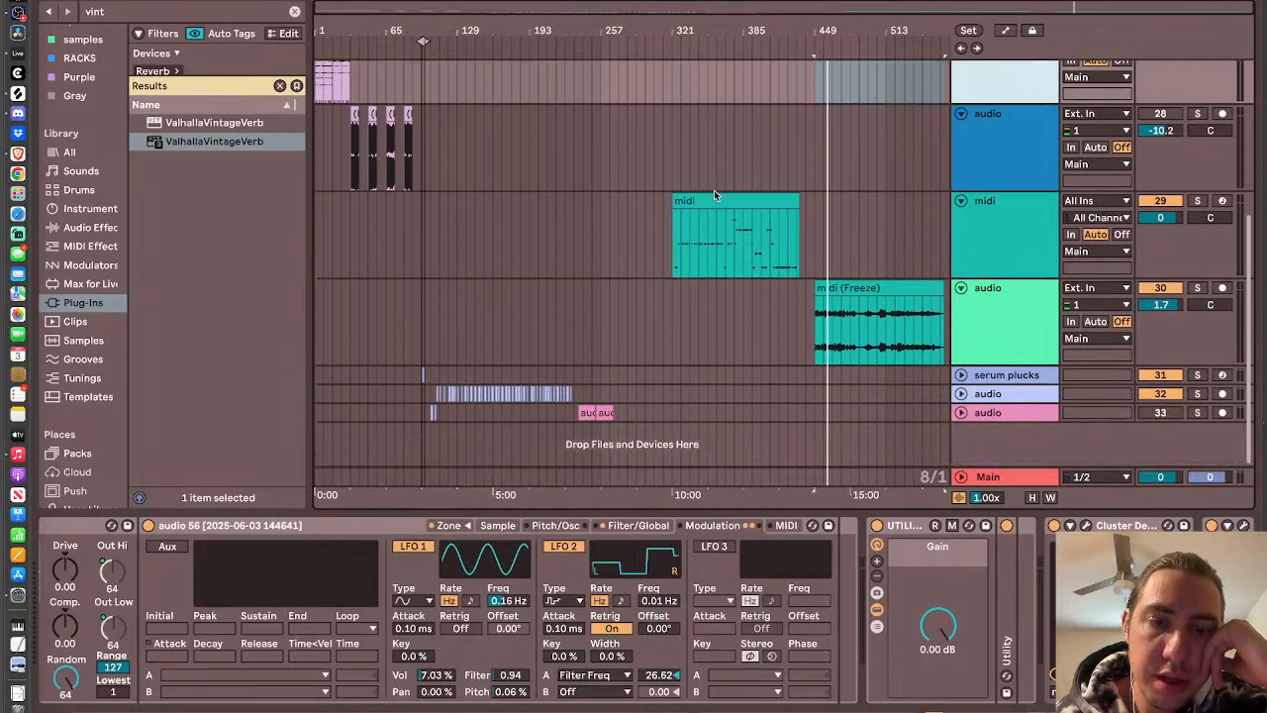
left_click(959, 394)
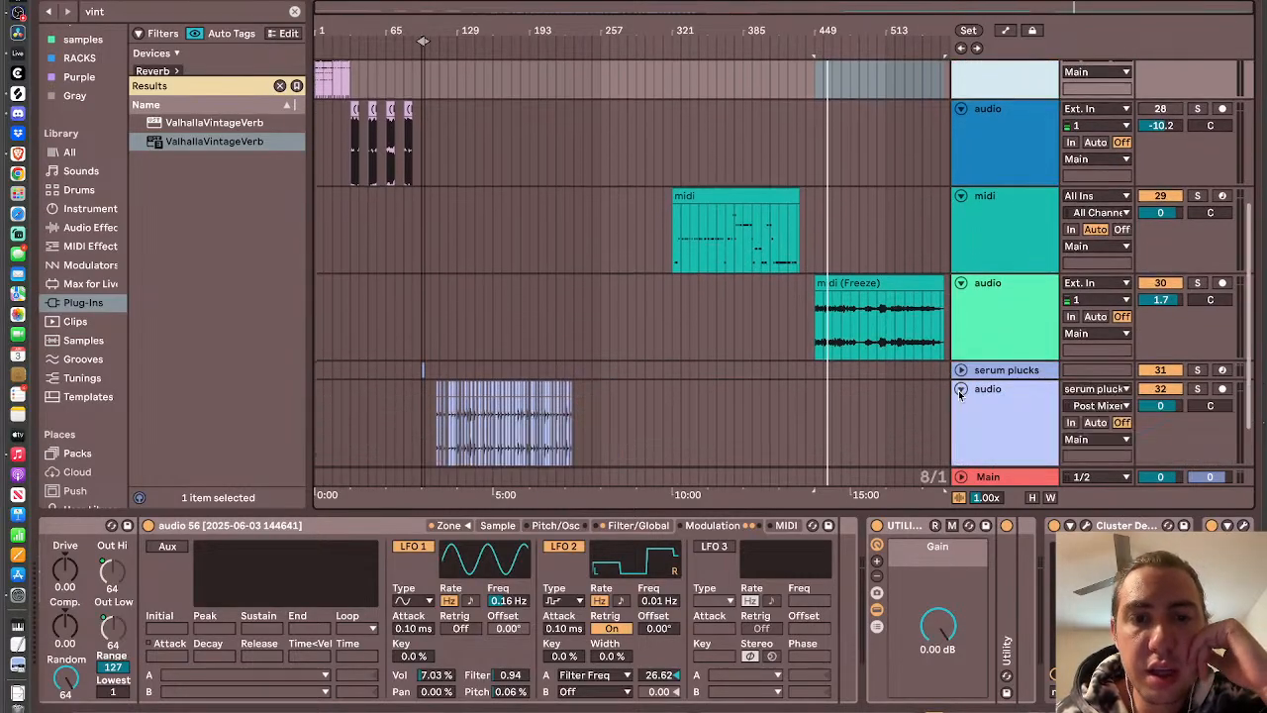
scroll(460, 427, "up", 10)
scroll(460, 427, "left", 5)
scroll(460, 426, "down", 4)
scroll(461, 422, "left", 5)
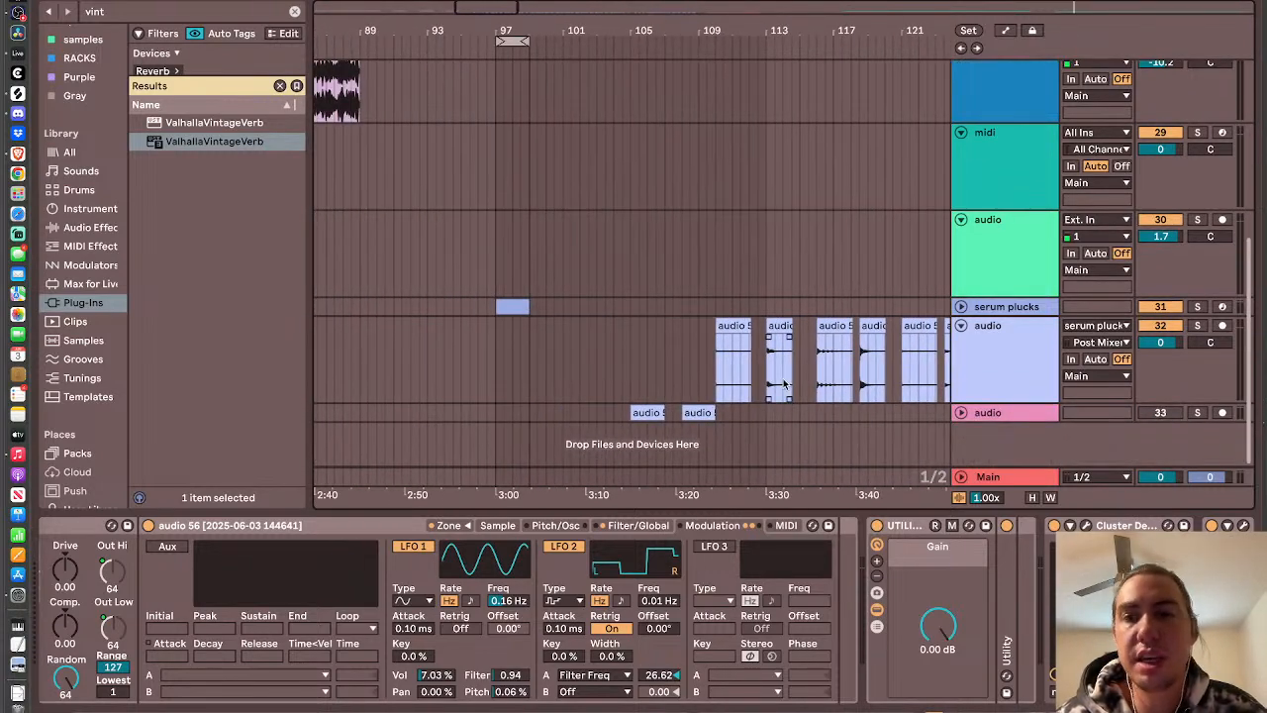
scroll(460, 422, "right", 5)
left_click(432, 386)
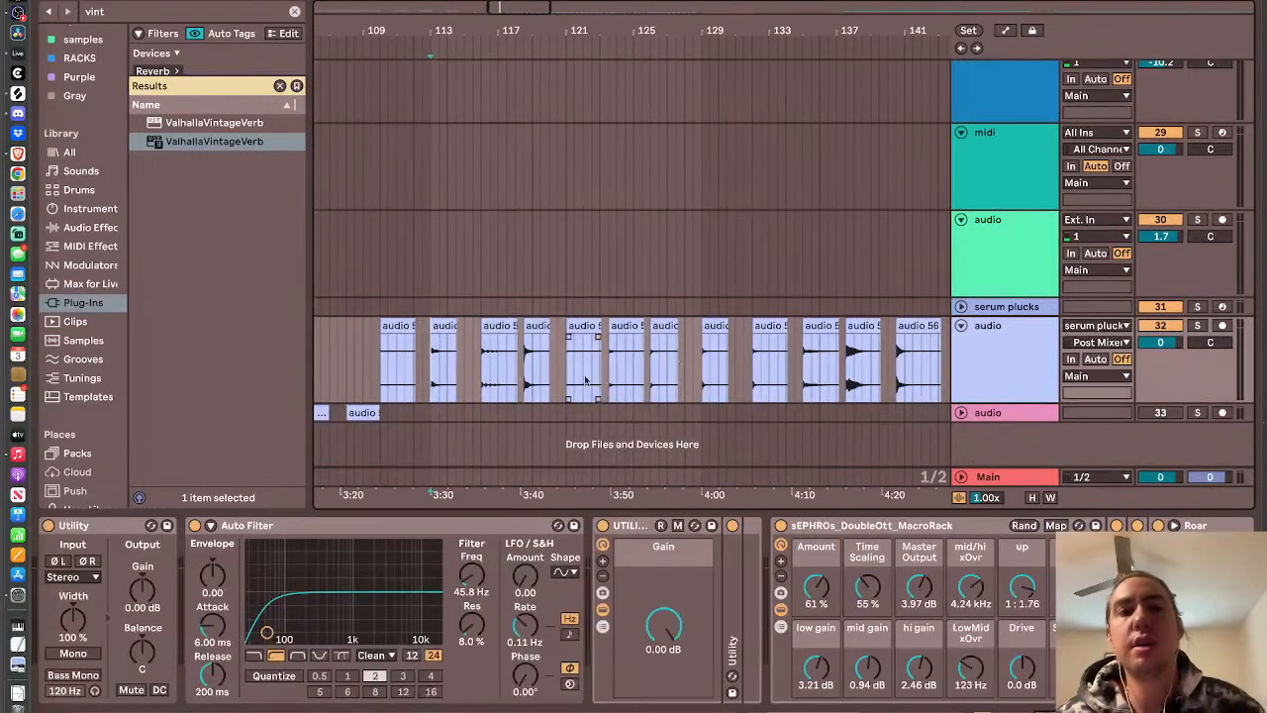
left_click(1196, 326)
key("space")
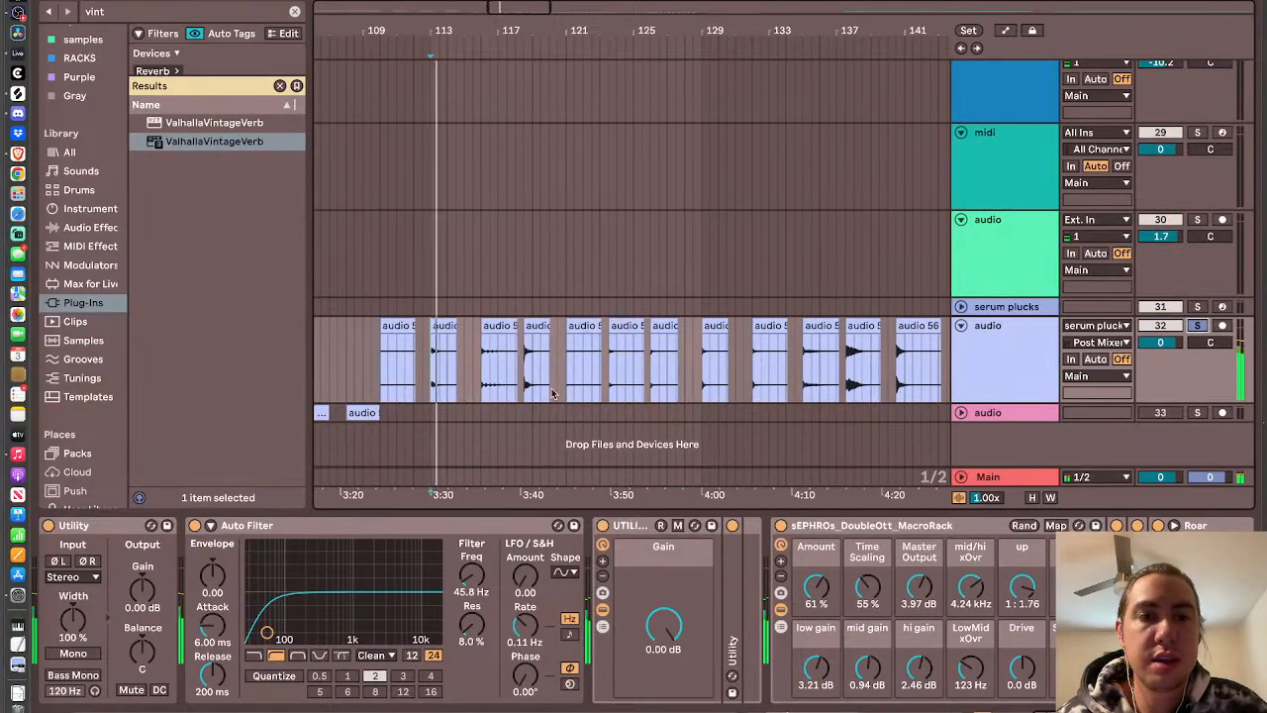
- Audition the following clips on the soloed audio track one after another, up to about bar 129
left_click(482, 386)
left_click(526, 382)
left_click(567, 383)
left_click(608, 382)
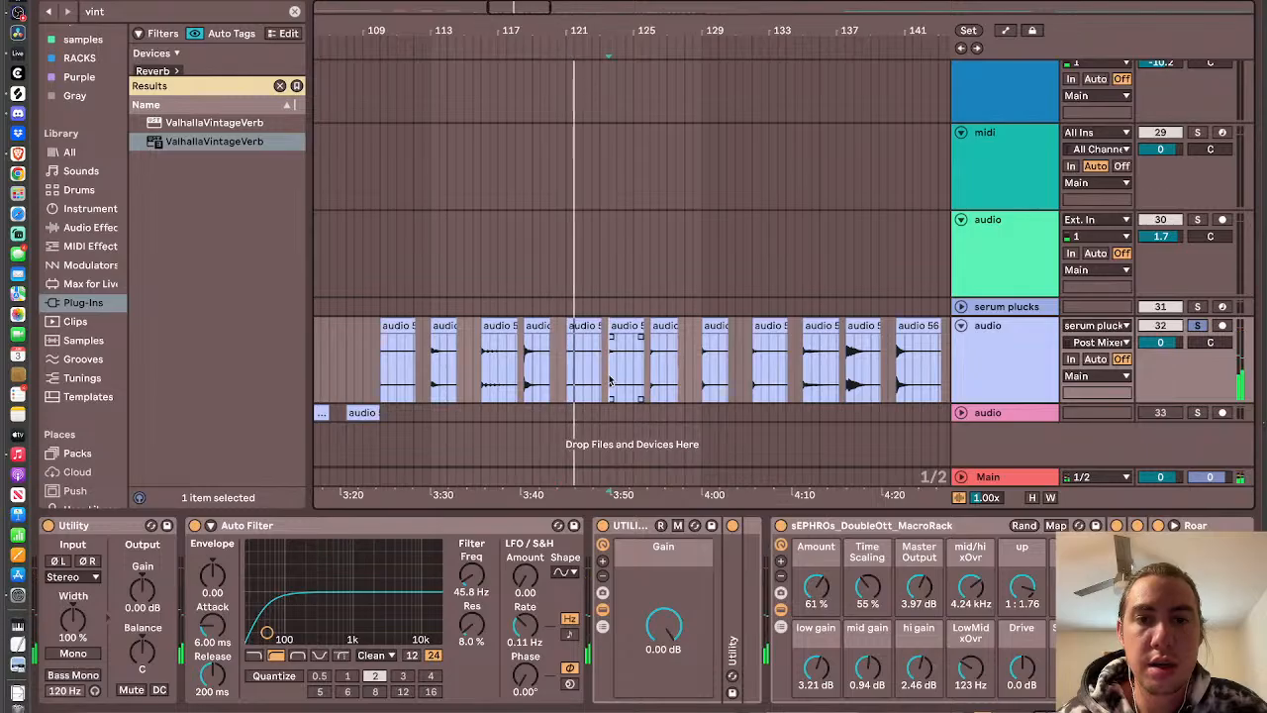
left_click(651, 379)
left_click(700, 377)
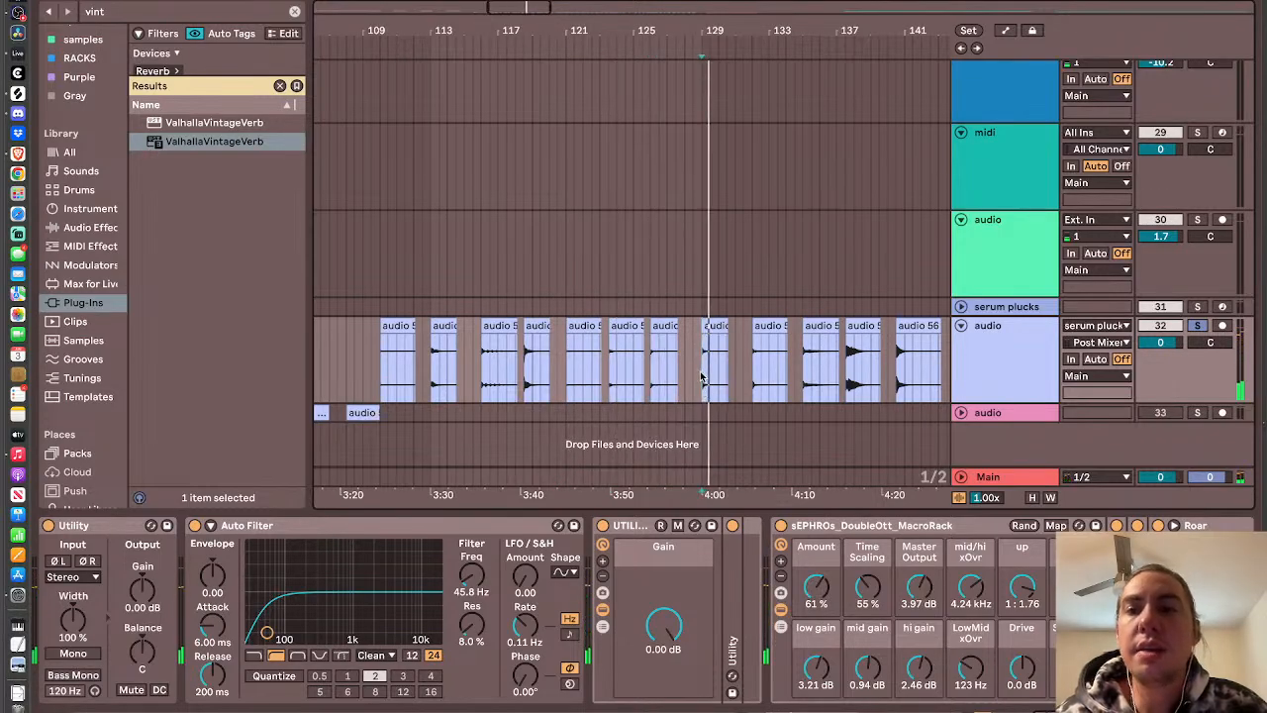
- Play the first MIDI clip of the hocket melody track in solo, unsolo the track and deactivate it
scroll(701, 377, "down", 5)
scroll(701, 377, "up", 5)
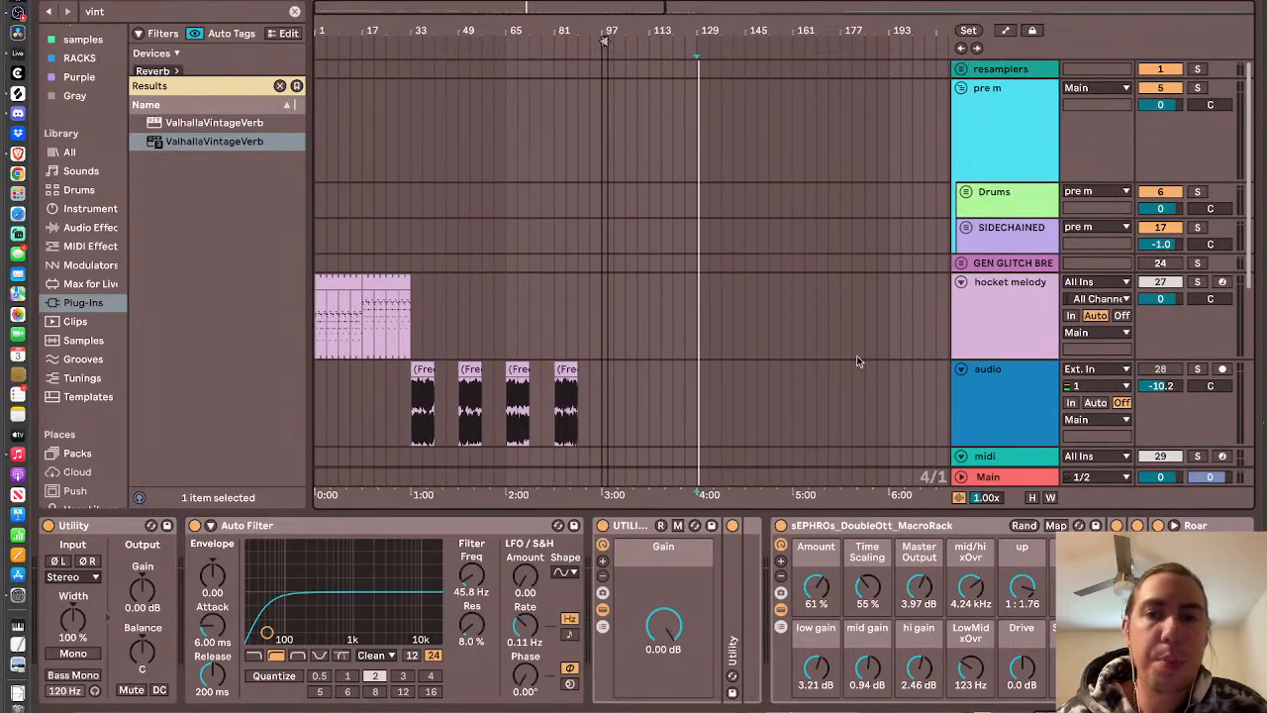
left_click(778, 356)
scroll(472, 334, "down", 1)
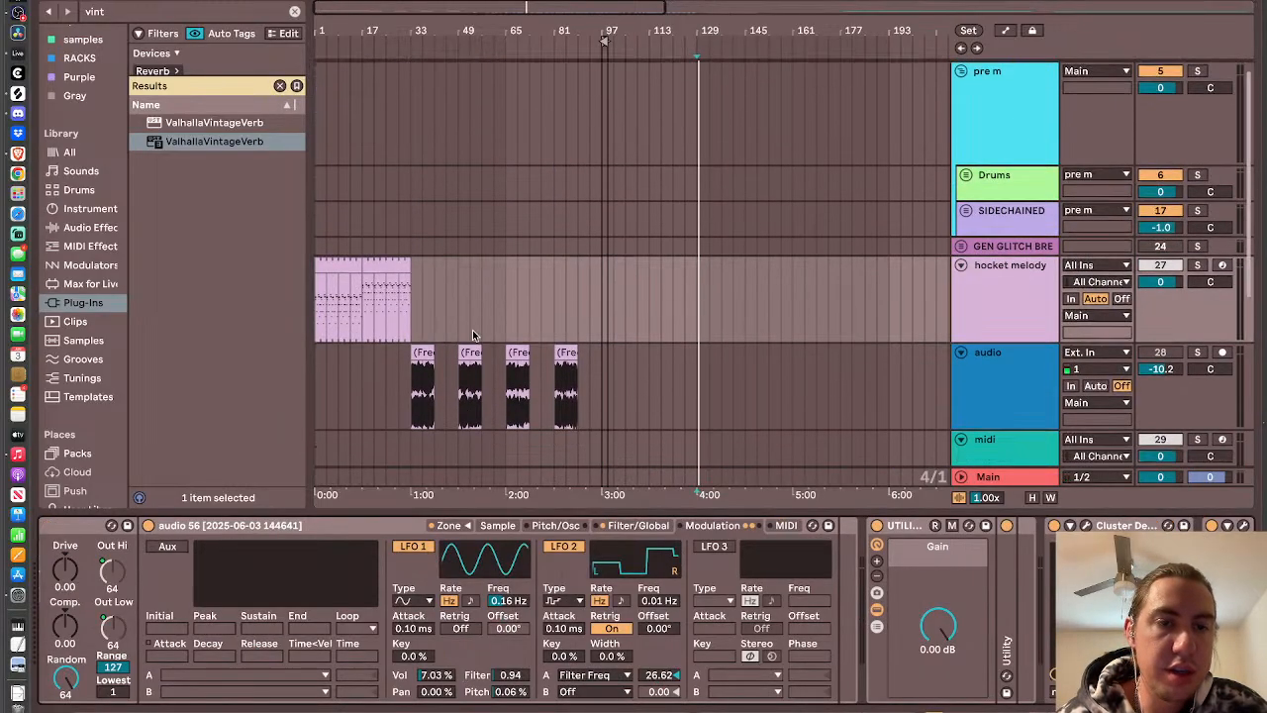
scroll(520, 572, "up", 5)
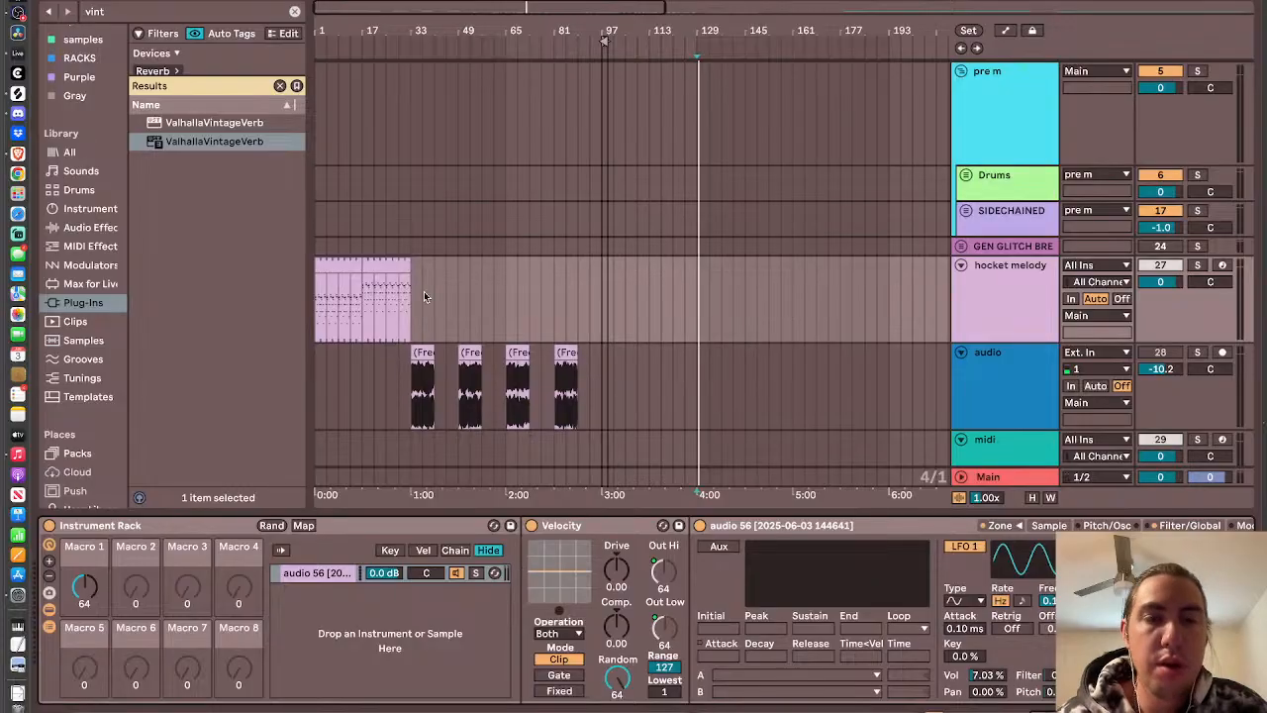
left_click_drag(371, 284, 342, 269)
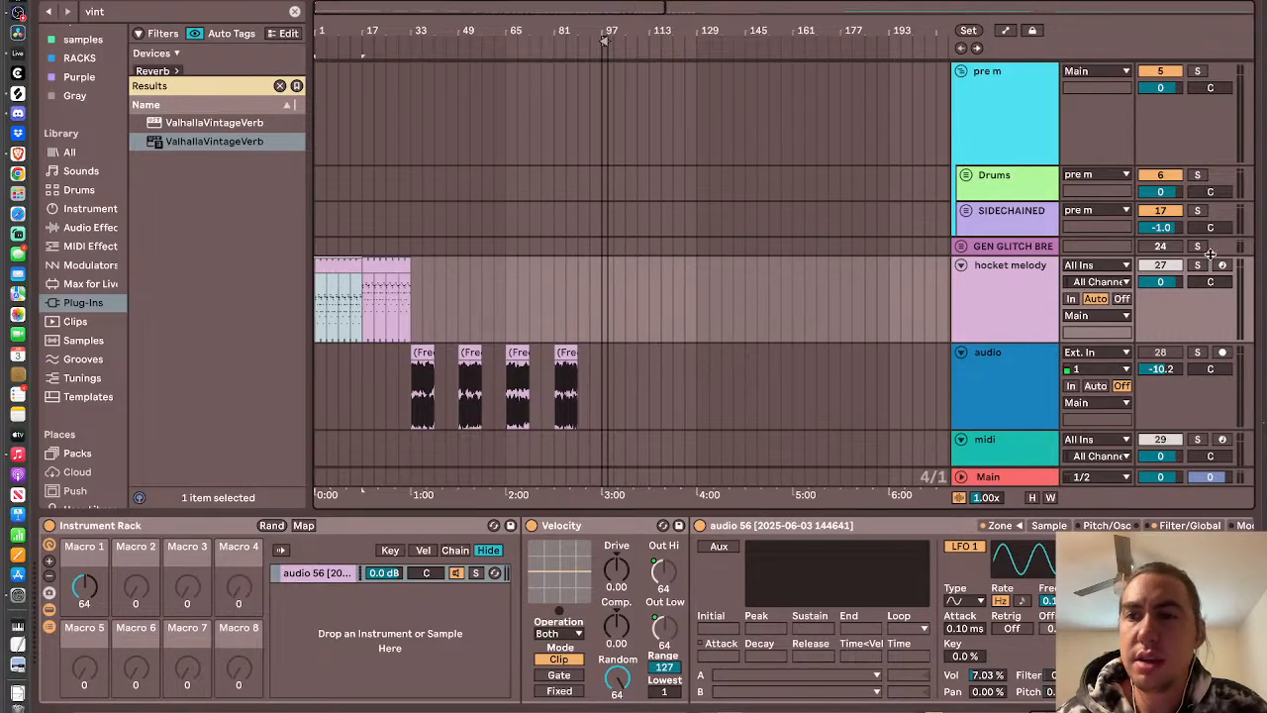
key("space")
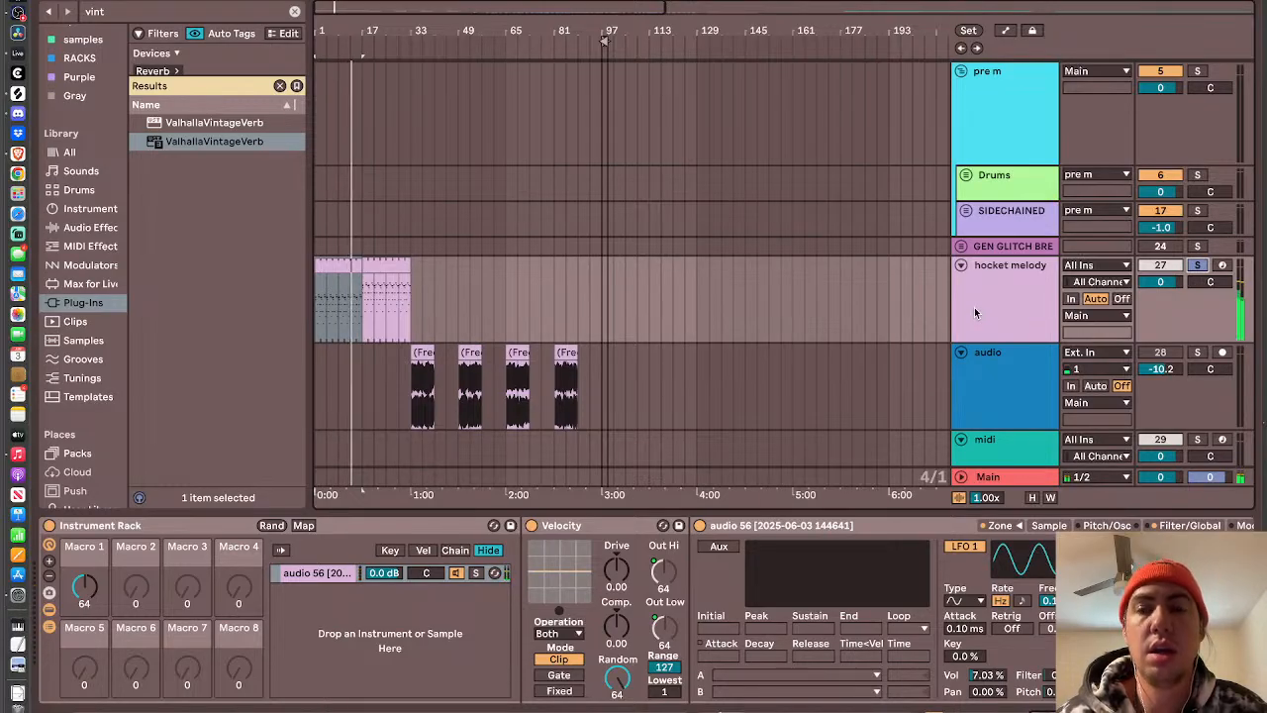
left_click(1201, 265)
left_click(1164, 265)
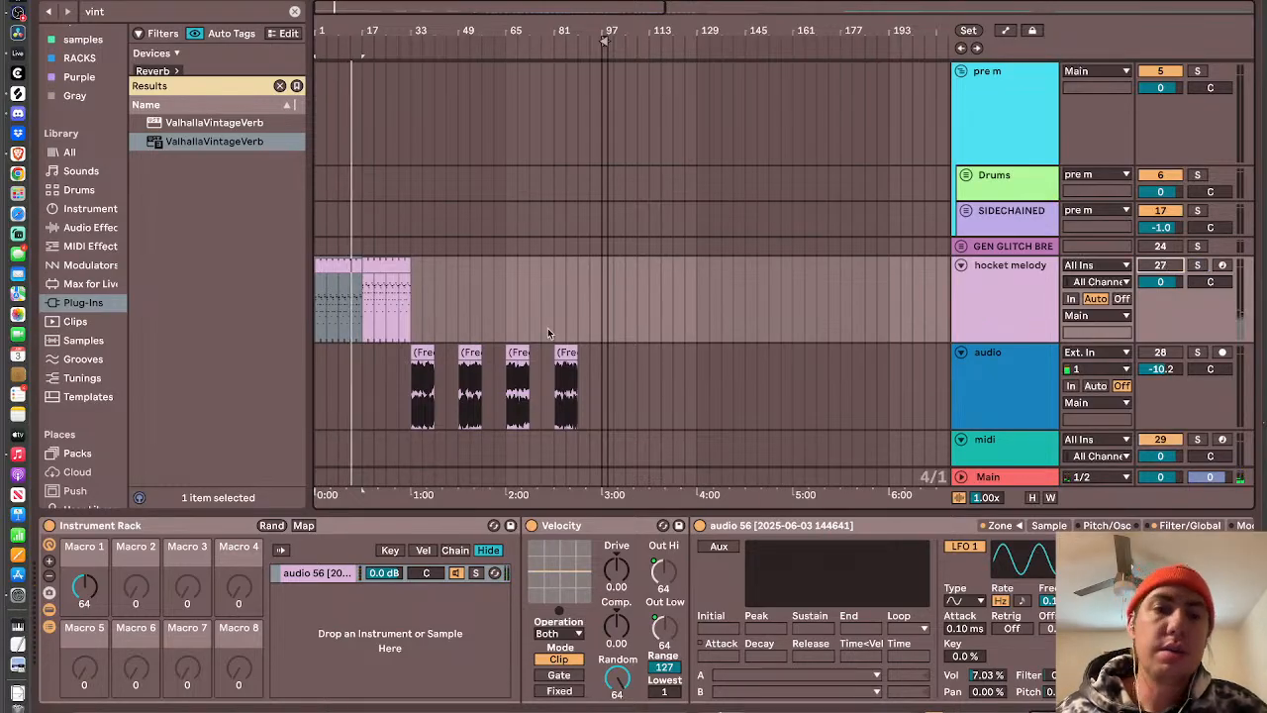
- Activate the audio track below hocket melody, play its first frozen clip and set the track volume to -8.1 dB
left_click(408, 394)
scroll(782, 291, "down", 5)
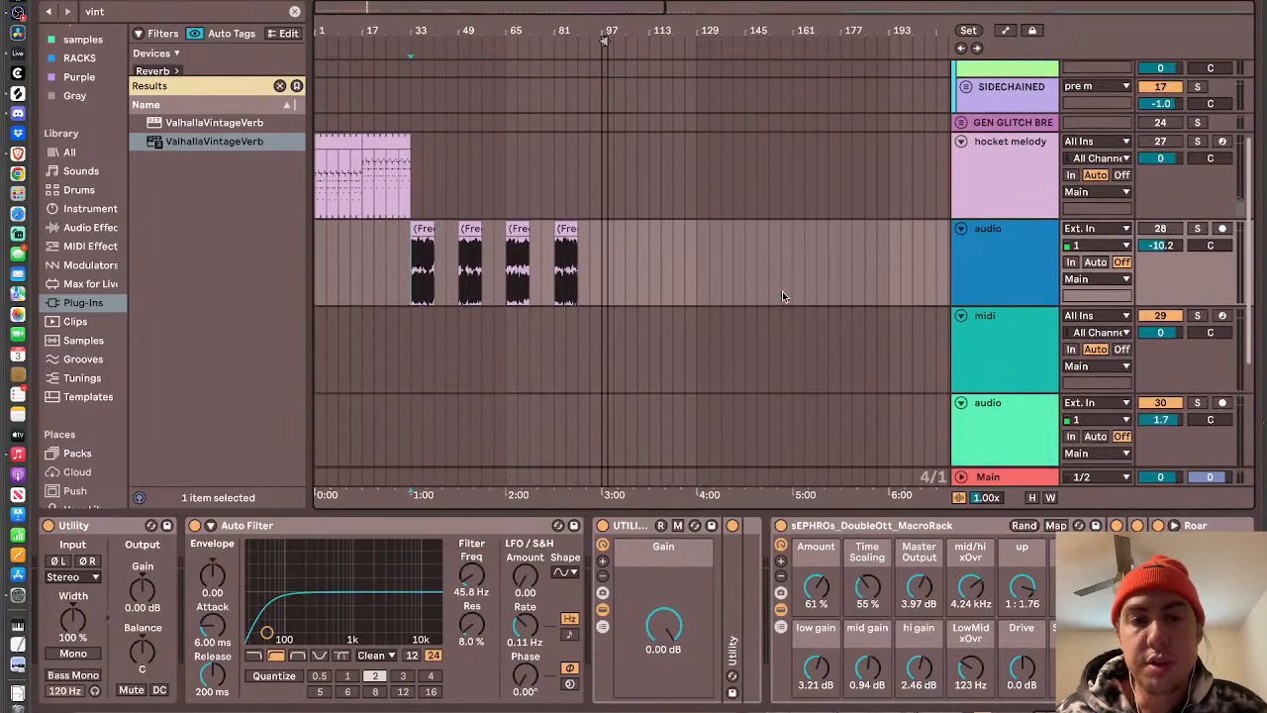
left_click(1176, 230)
key("space")
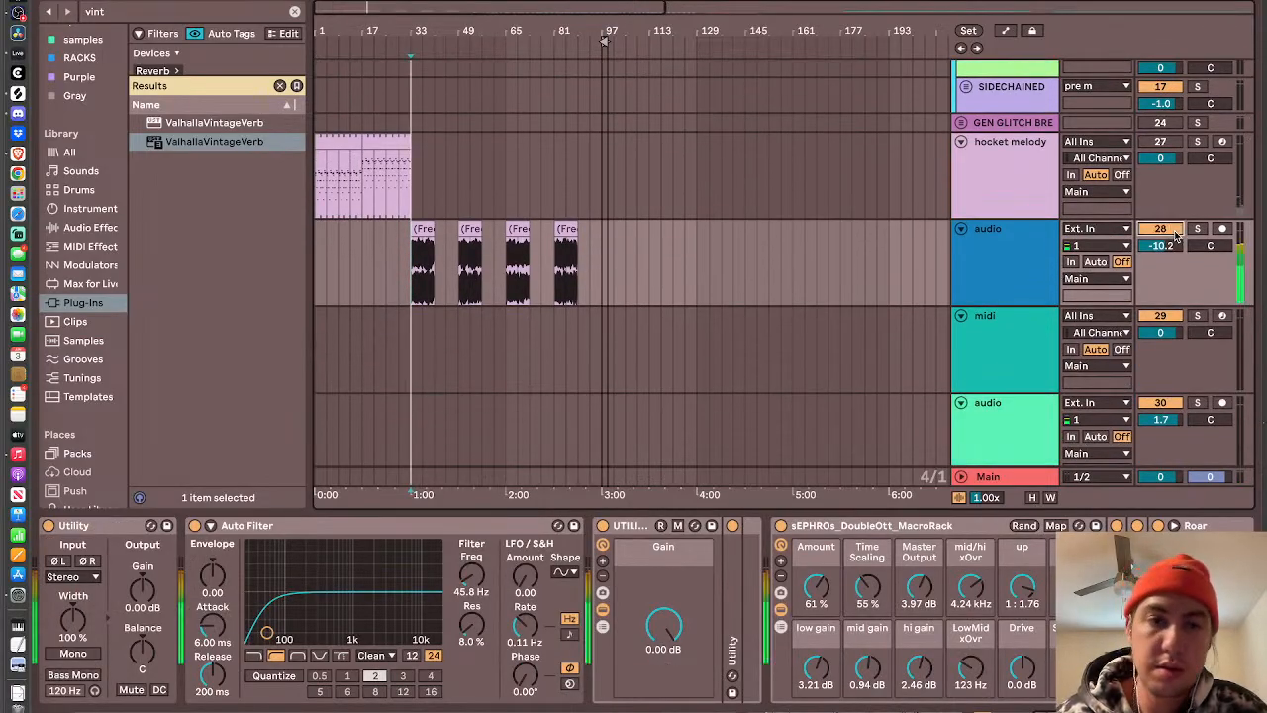
left_click_drag(1176, 235, 1176, 224)
left_click(987, 254)
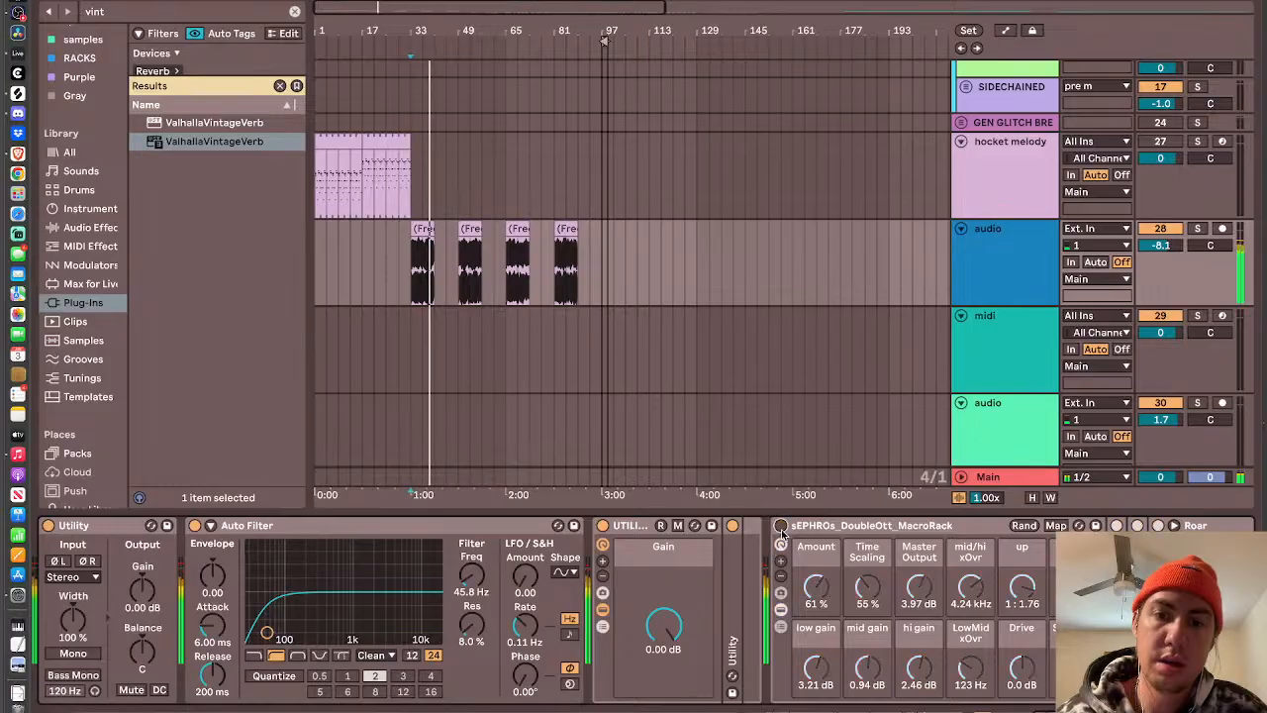
- Collapse the sEPHROs_DoubleOtt_MacroRack device and audition the frozen clips at about bars 65 and 81
double_click(812, 526)
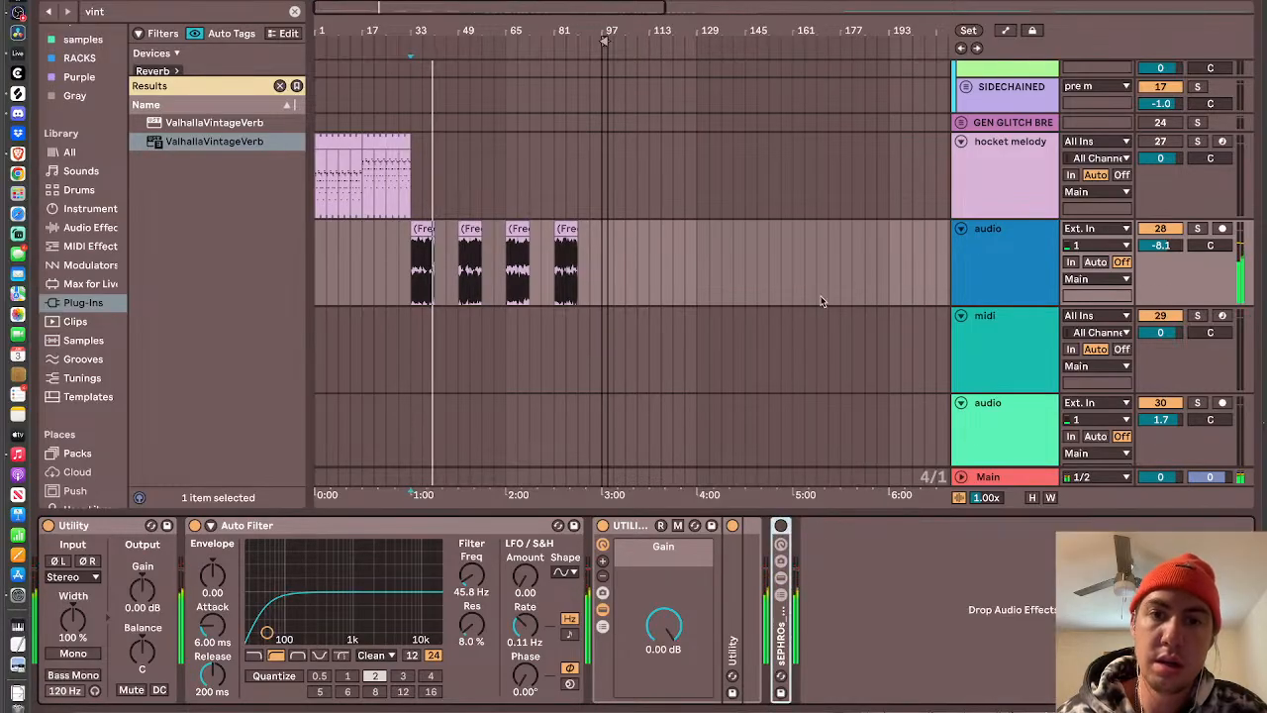
scroll(554, 297, "down", 2)
left_click(504, 205)
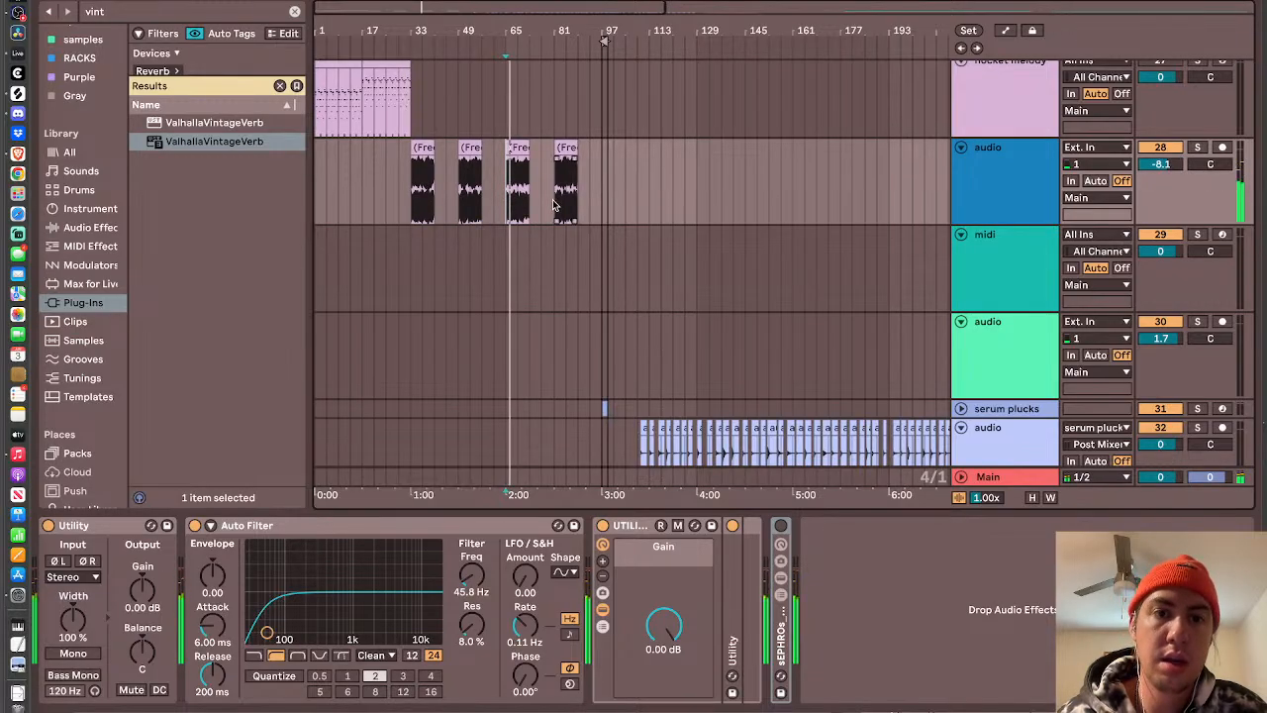
left_click(553, 205)
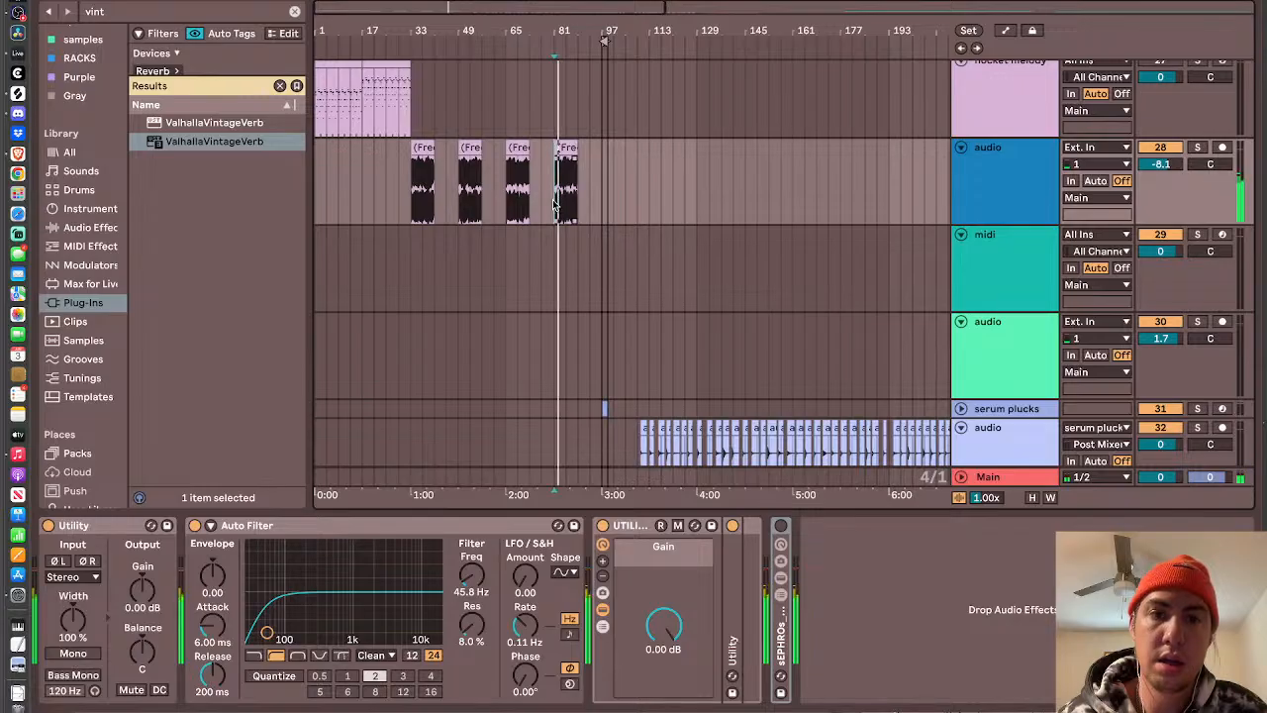
- Select the clip at bar 321 on the midi track, arm the track and open its Serum 2 editor
scroll(813, 261, "down", 3)
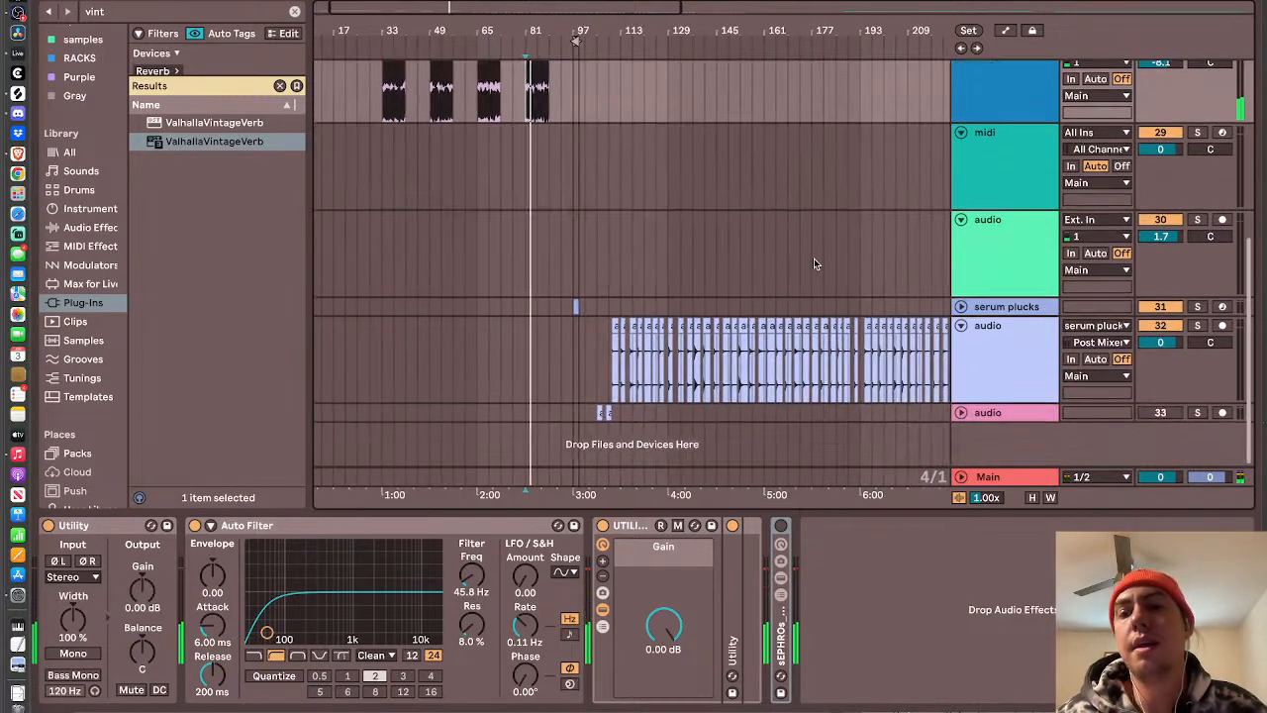
left_click(1010, 178)
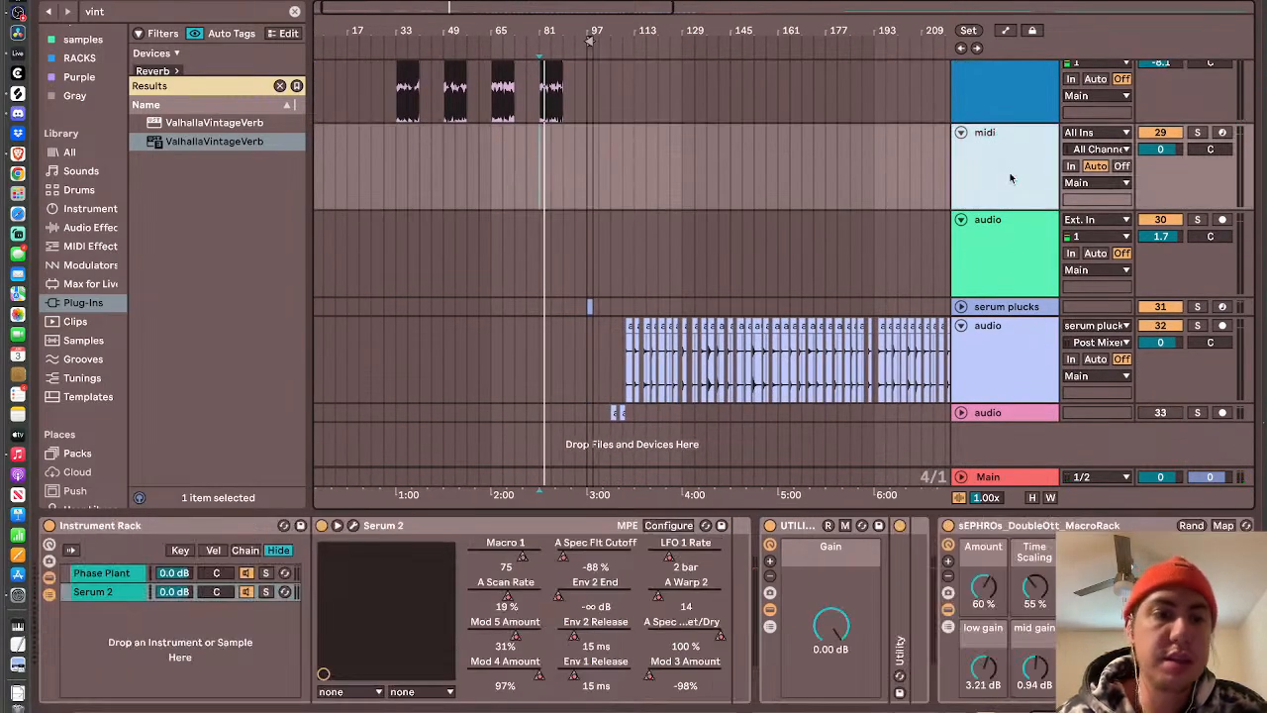
scroll(765, 198, "right", 10)
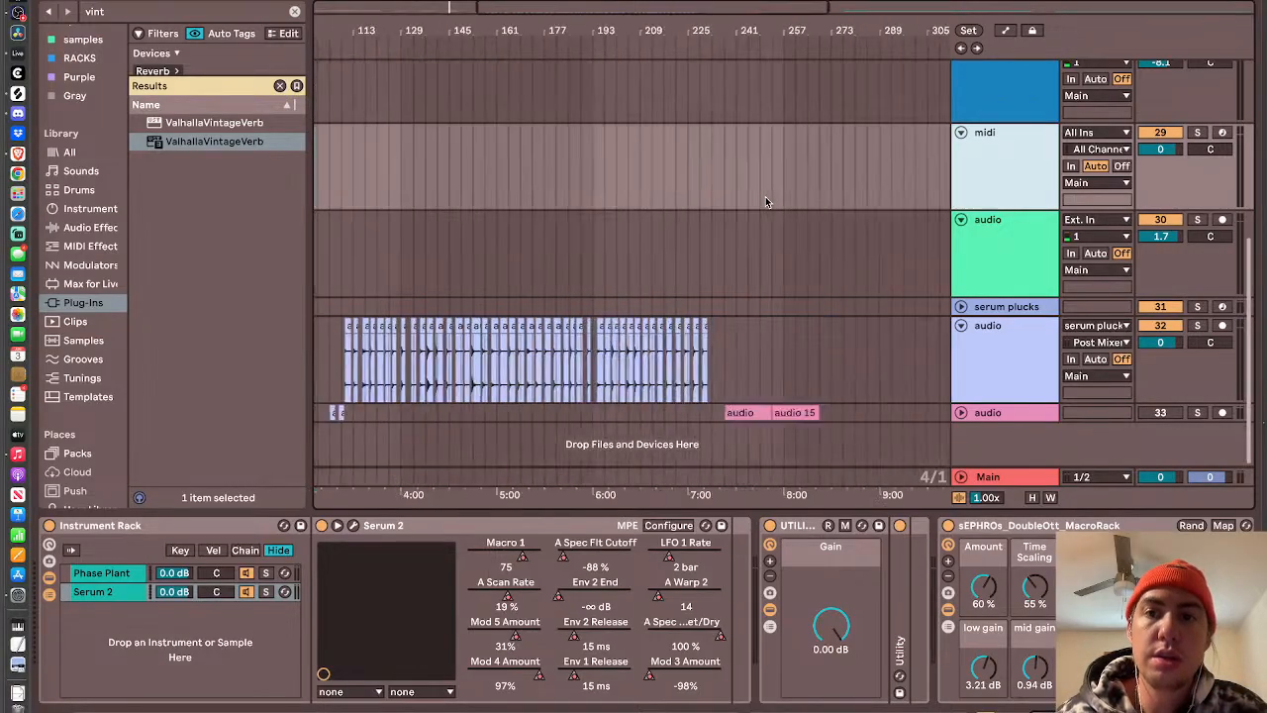
left_click(531, 124)
left_click(529, 123)
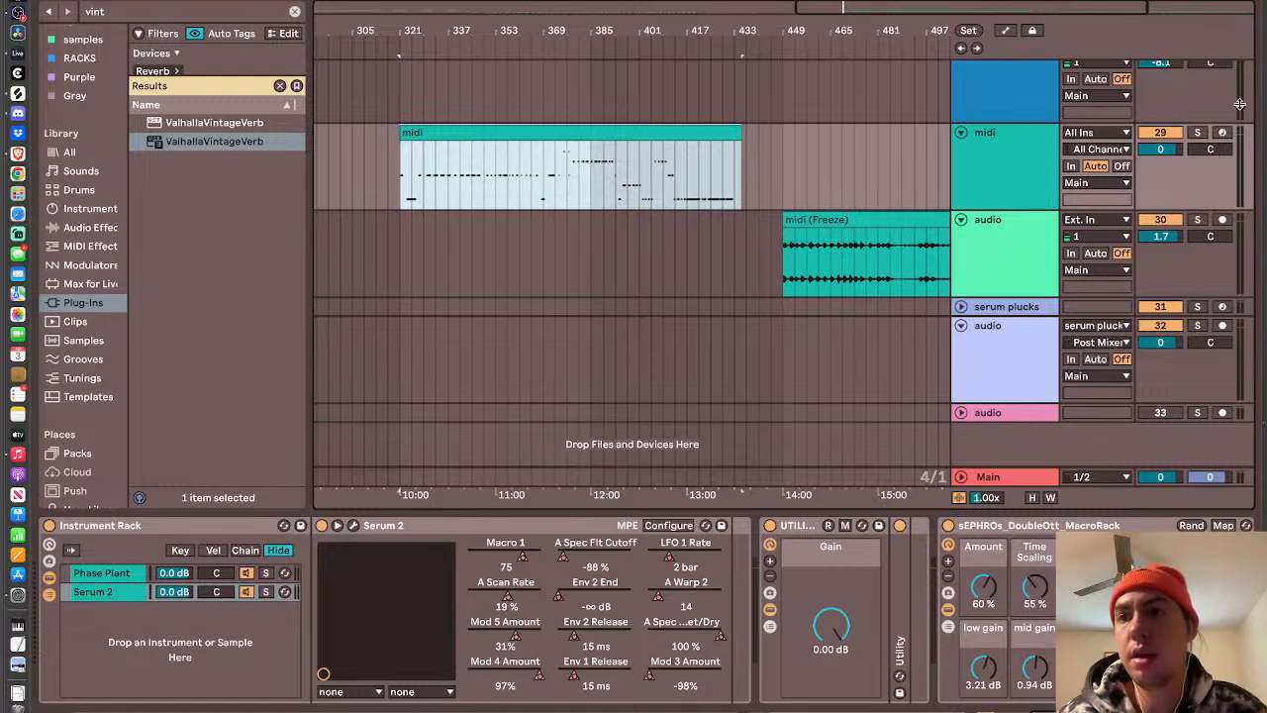
left_click(1222, 135)
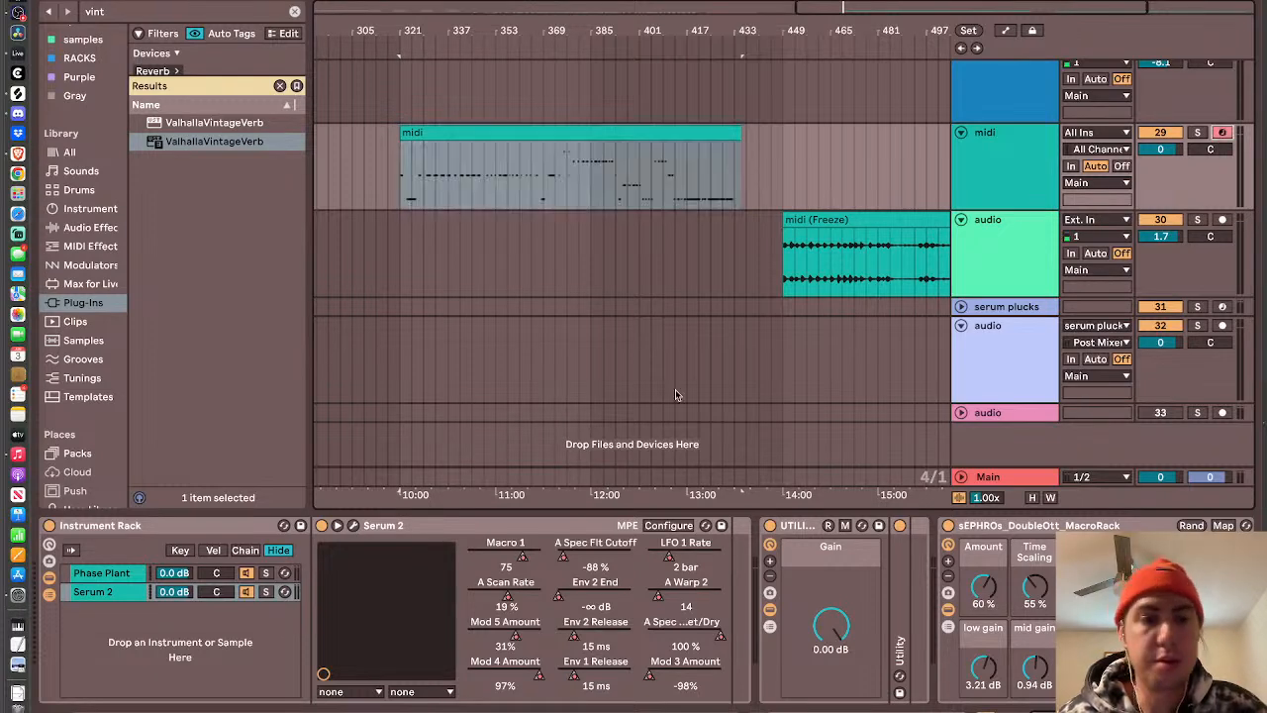
left_click(353, 526)
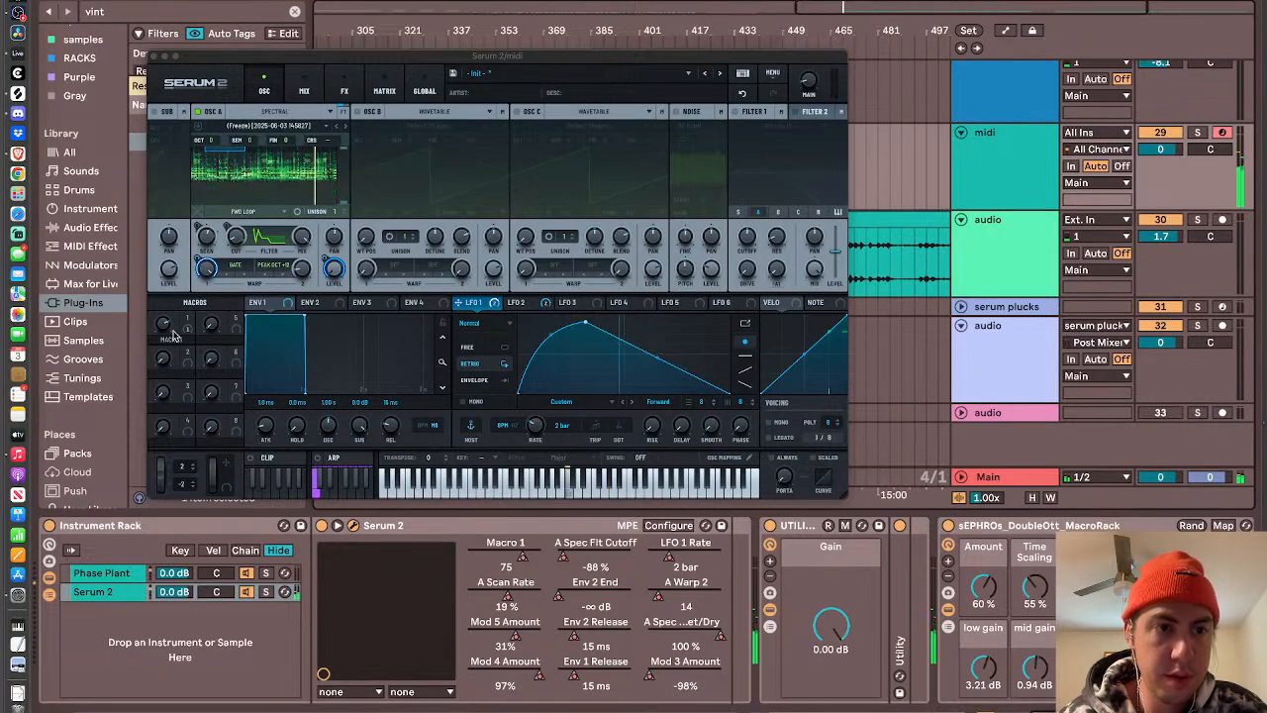
- Lower Macro 1 in Serum 2 to 21 and close the plug-in editor
left_click_drag(165, 328, 167, 357)
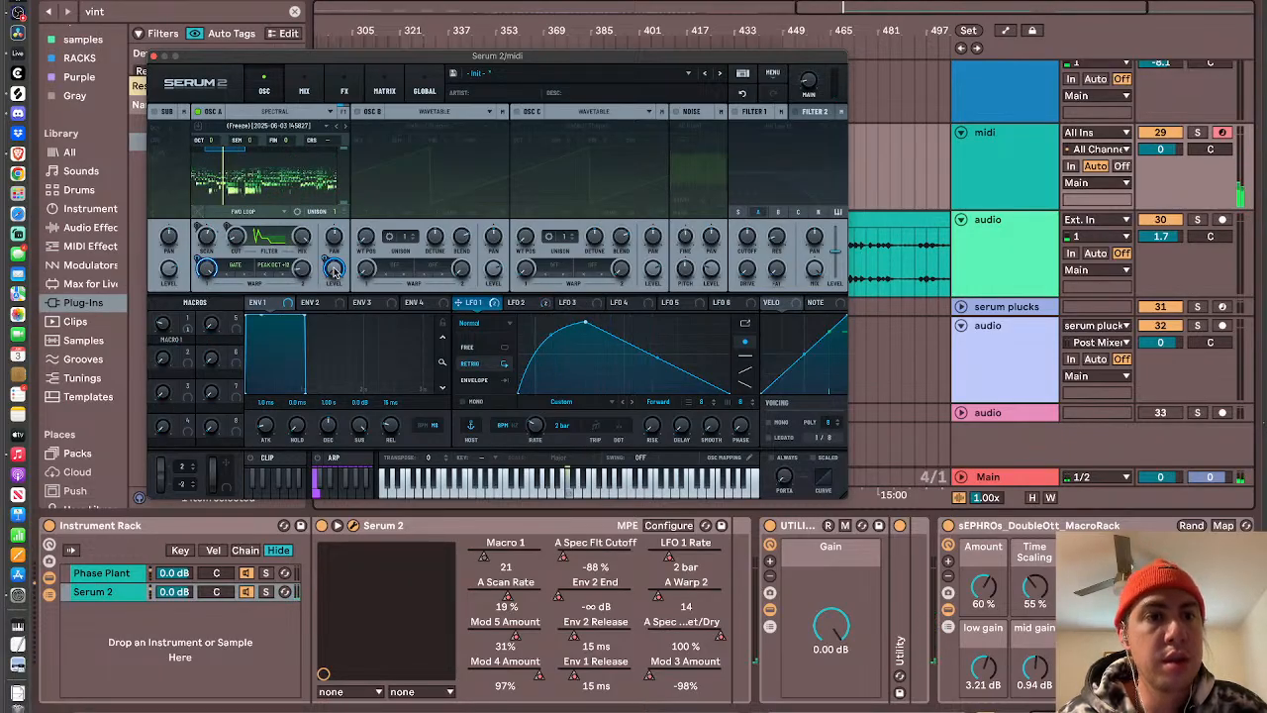
mouse_move(333, 272)
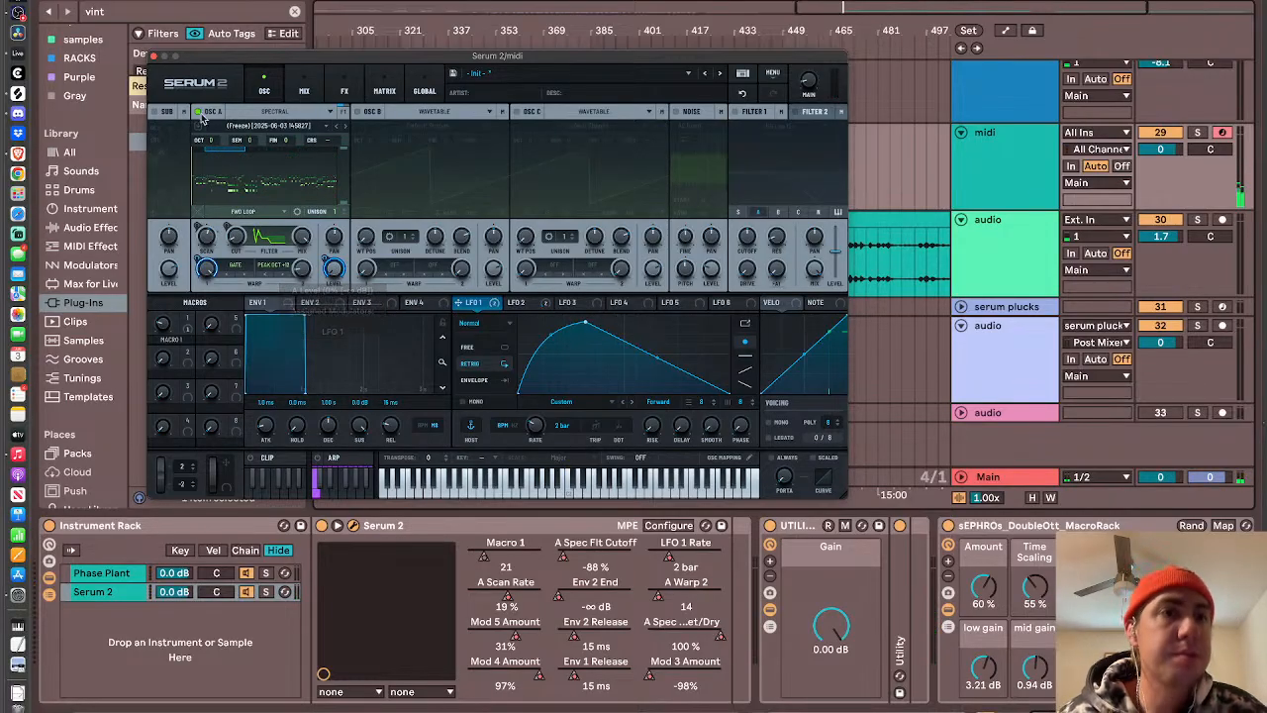
left_click(156, 56)
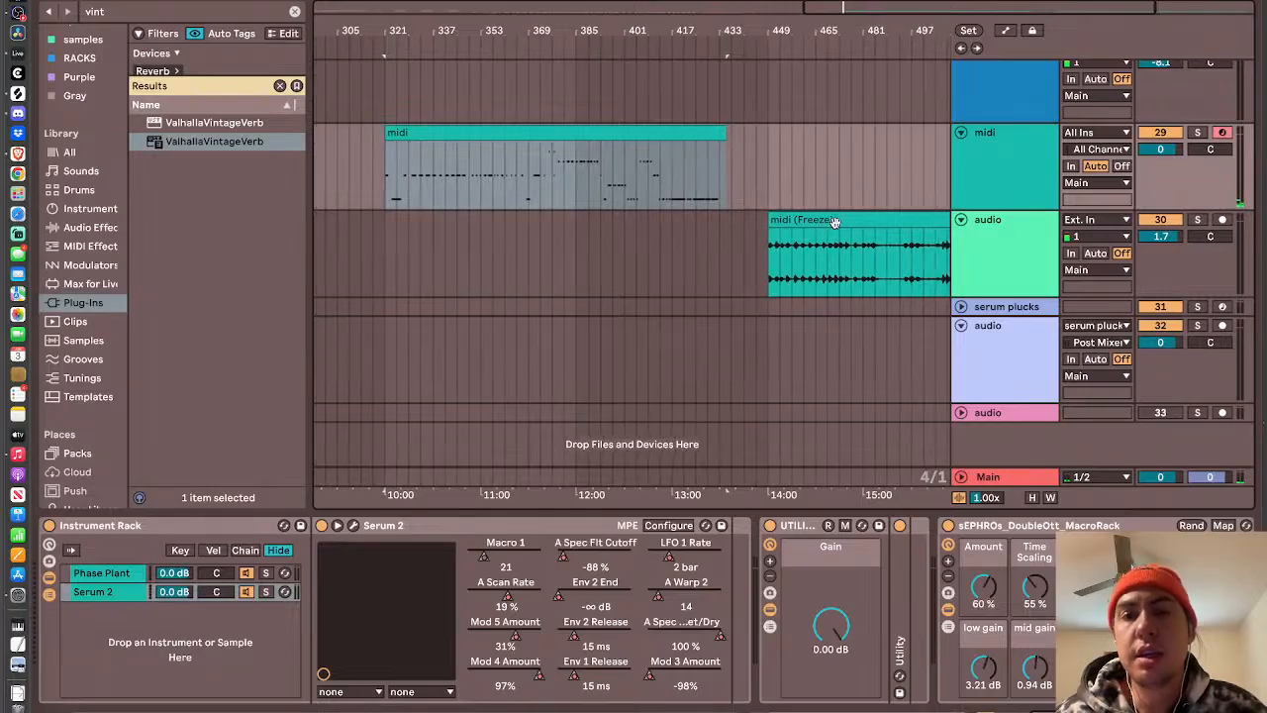
- Select the midi (Freeze) clip on the green audio track and play it back
scroll(801, 238, "right", 5)
left_click(769, 238)
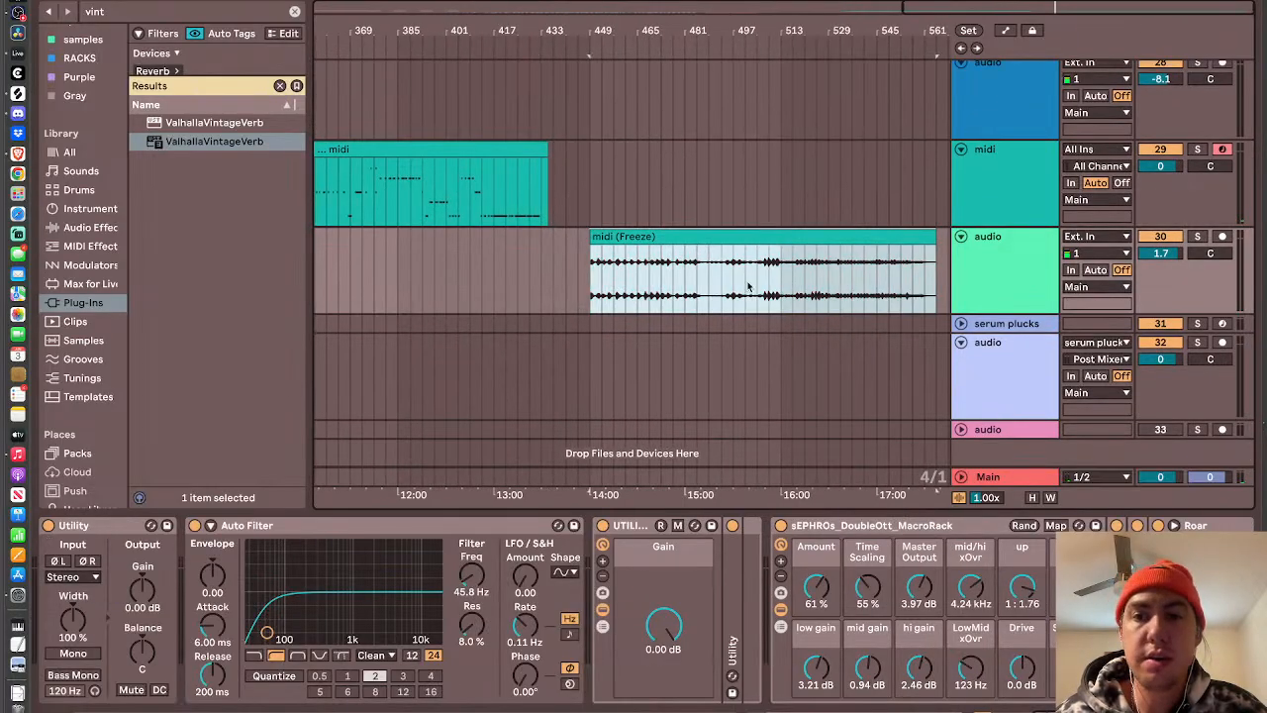
key("space")
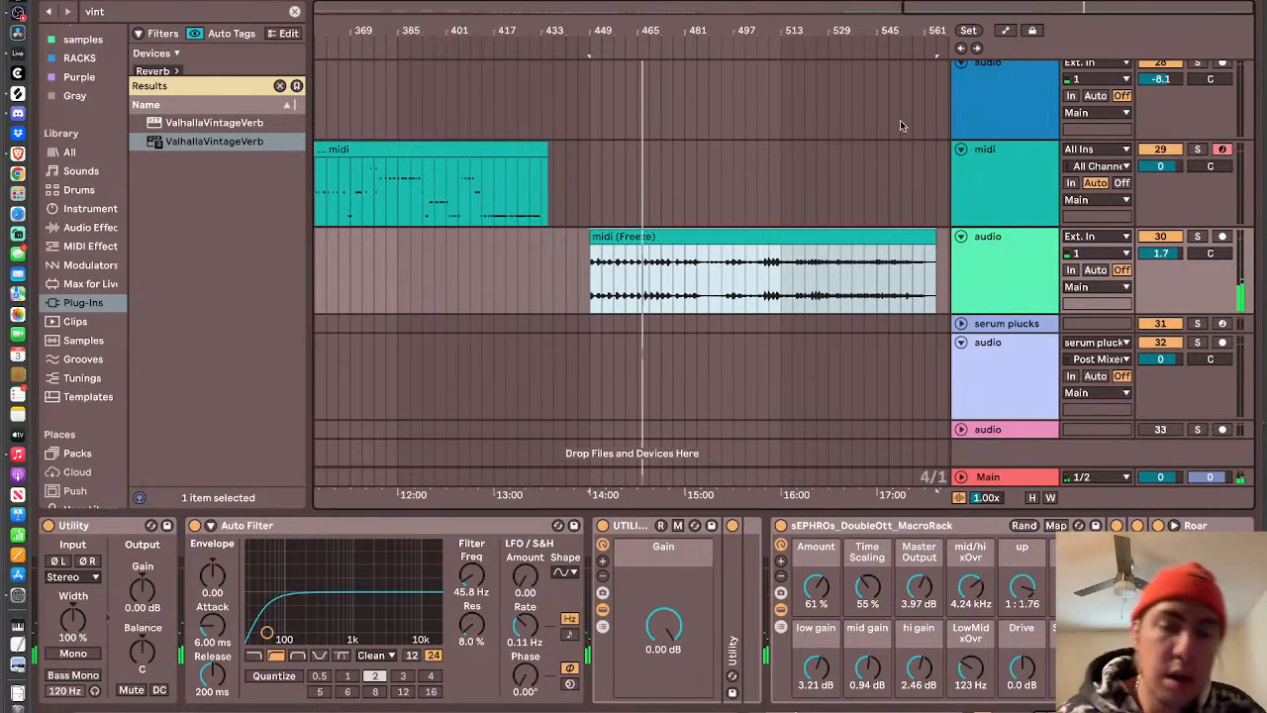
- Insert a new MIDI track below the existing midi track and open its Serum 2 editor
scroll(817, 278, "left", 10)
left_click(1006, 204)
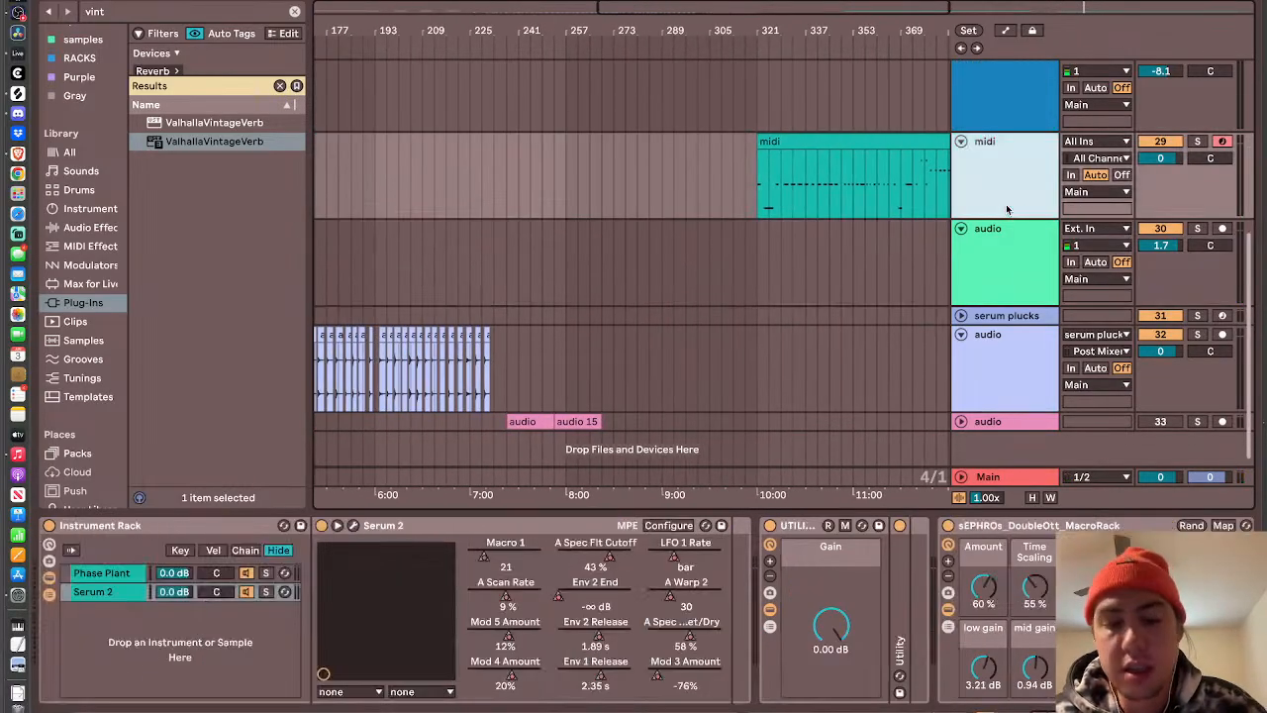
key("super+shift+t")
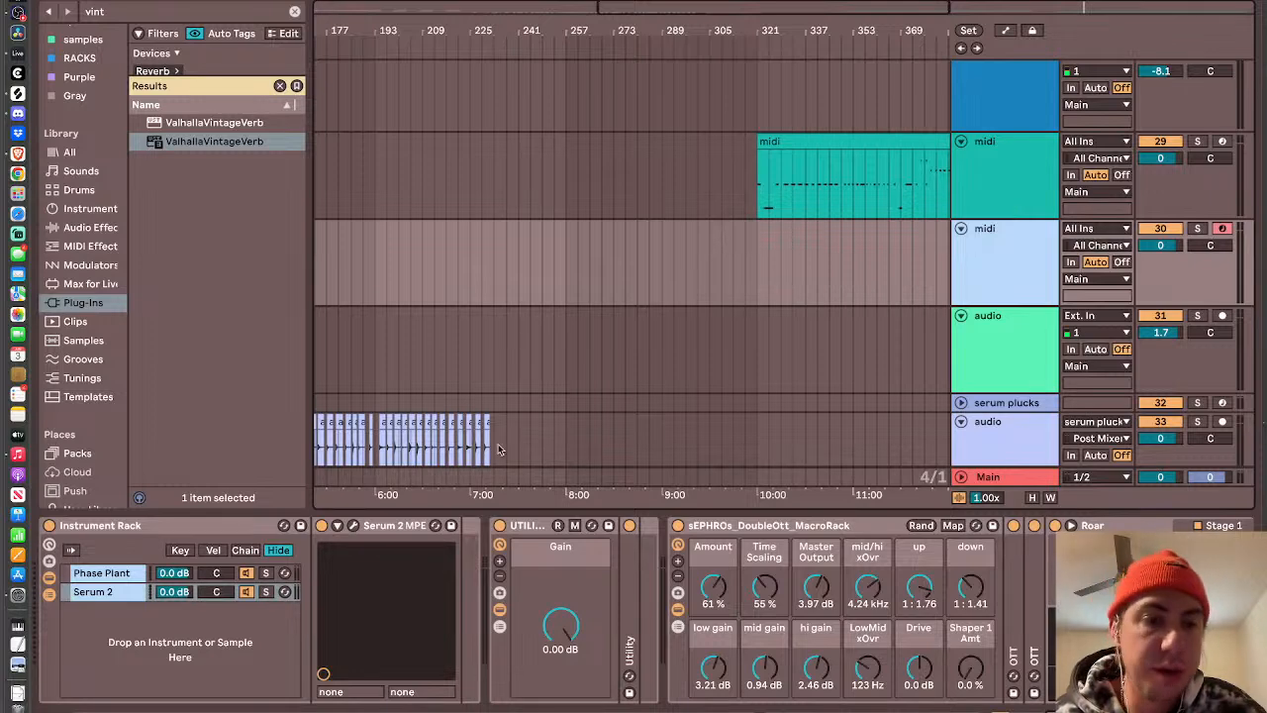
left_click(354, 525)
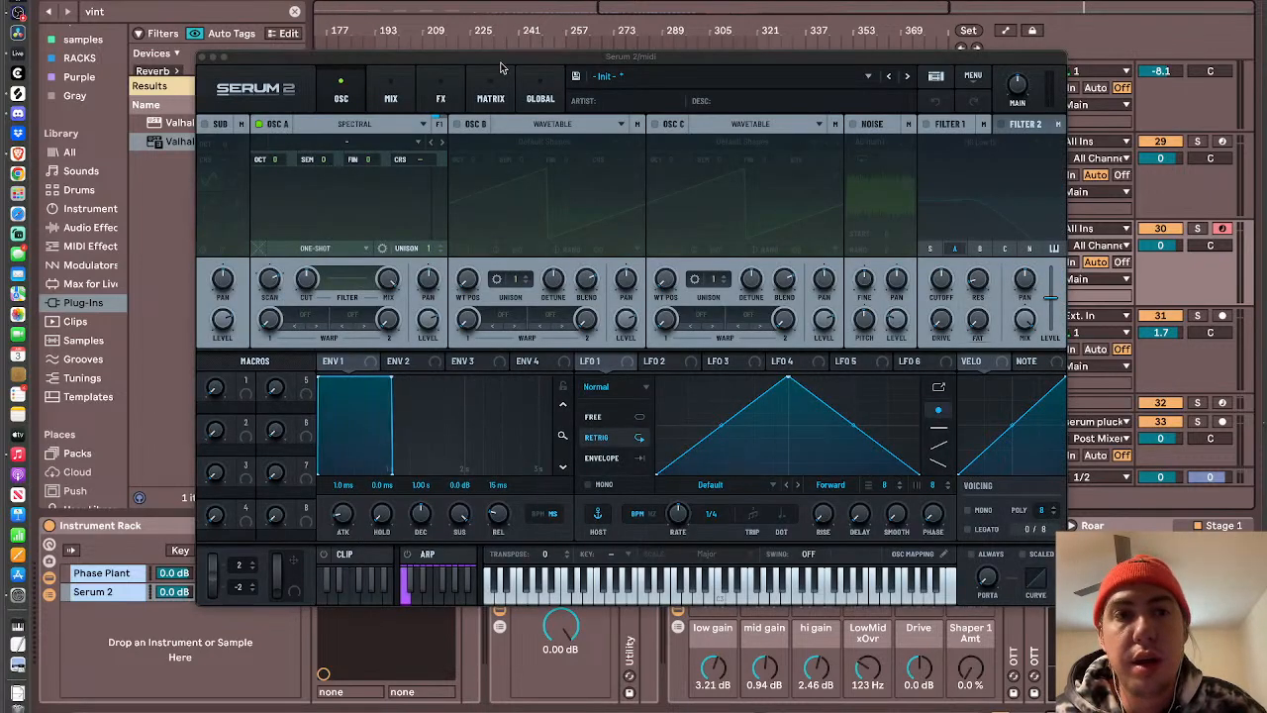
- Solo the blue audio track and play back its second Freeze clip, at bar 49
left_click_drag(529, 57, 651, 373)
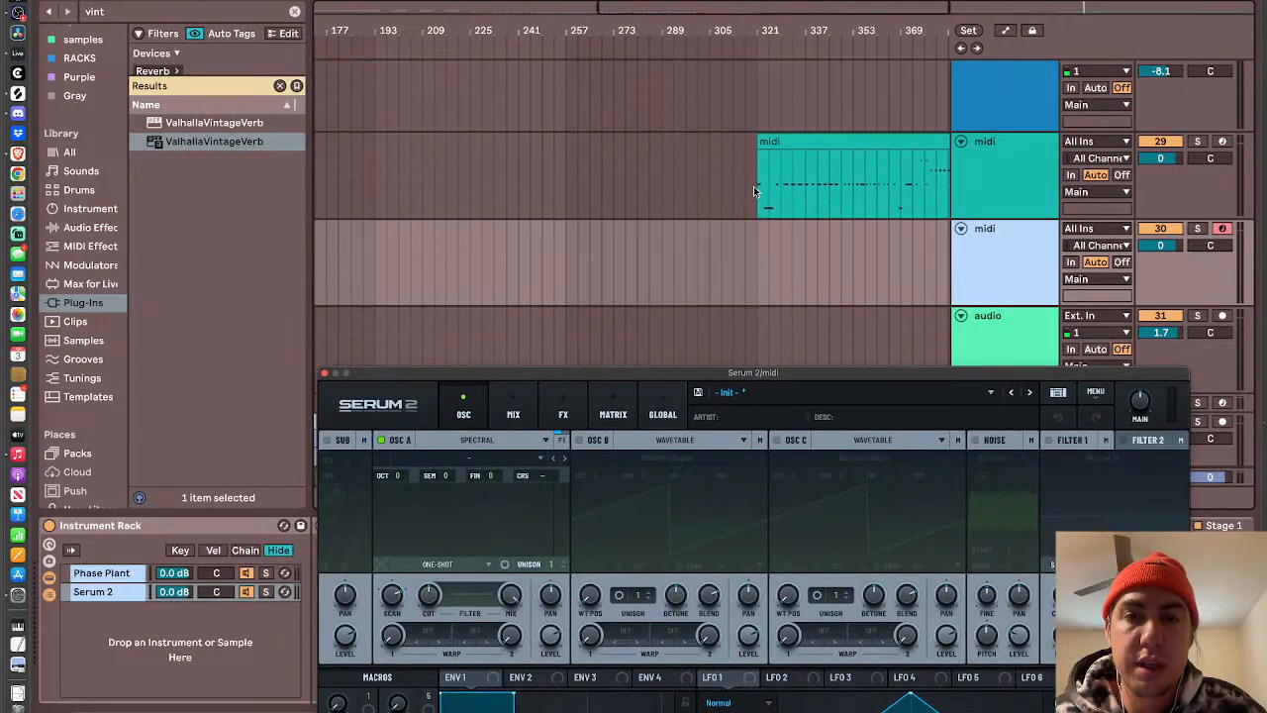
scroll(753, 188, "up", 6)
scroll(753, 189, "left", 8)
scroll(753, 192, "left", 3)
scroll(753, 192, "down", 8)
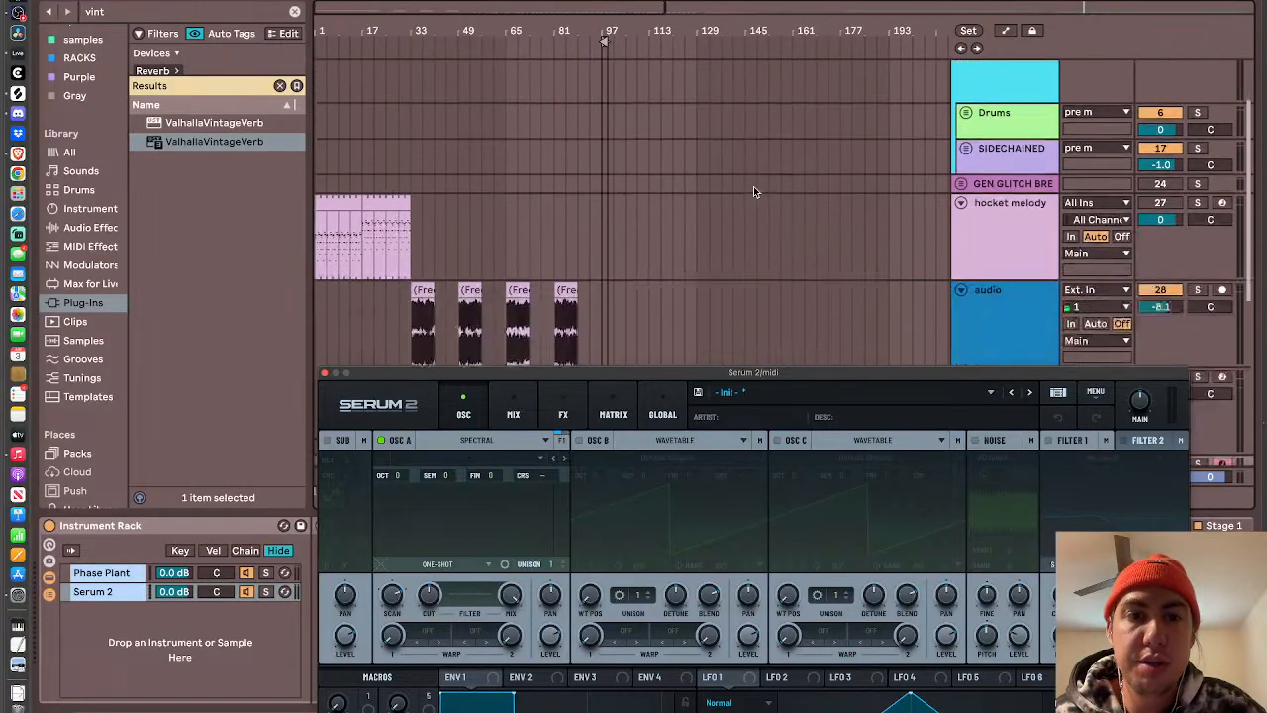
scroll(753, 192, "up", 5)
left_click(471, 208)
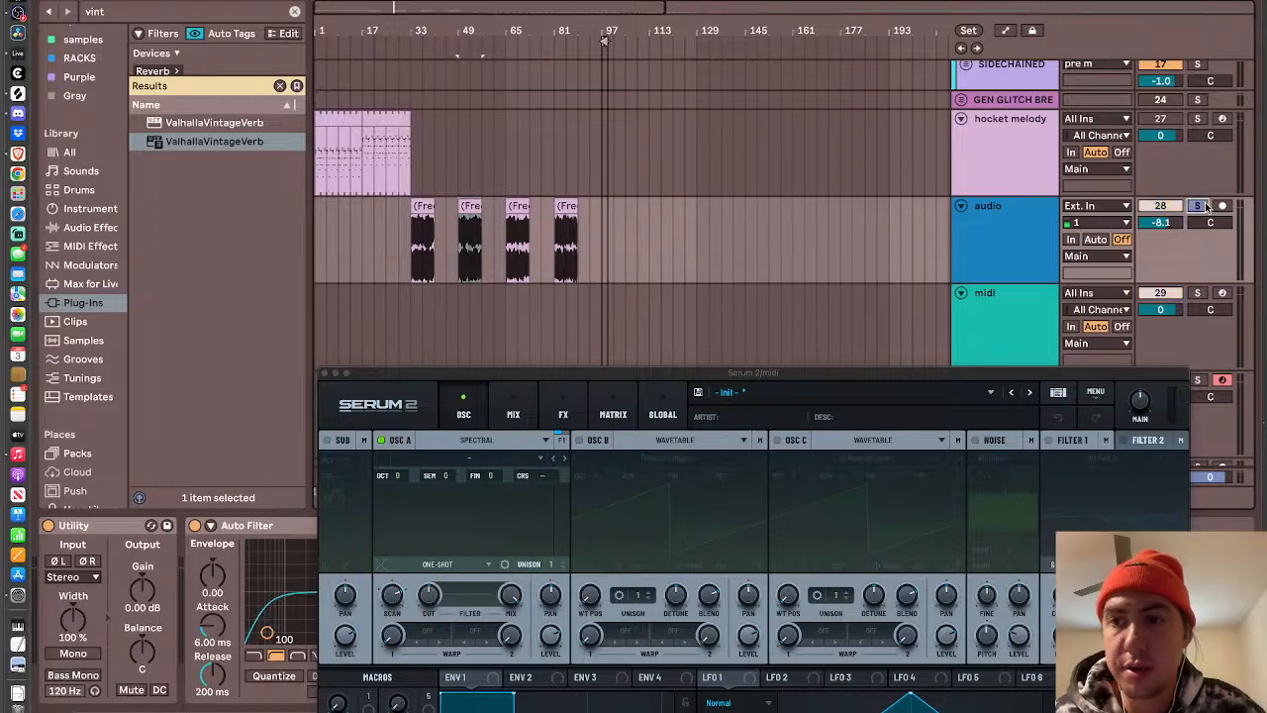
left_click(333, 371)
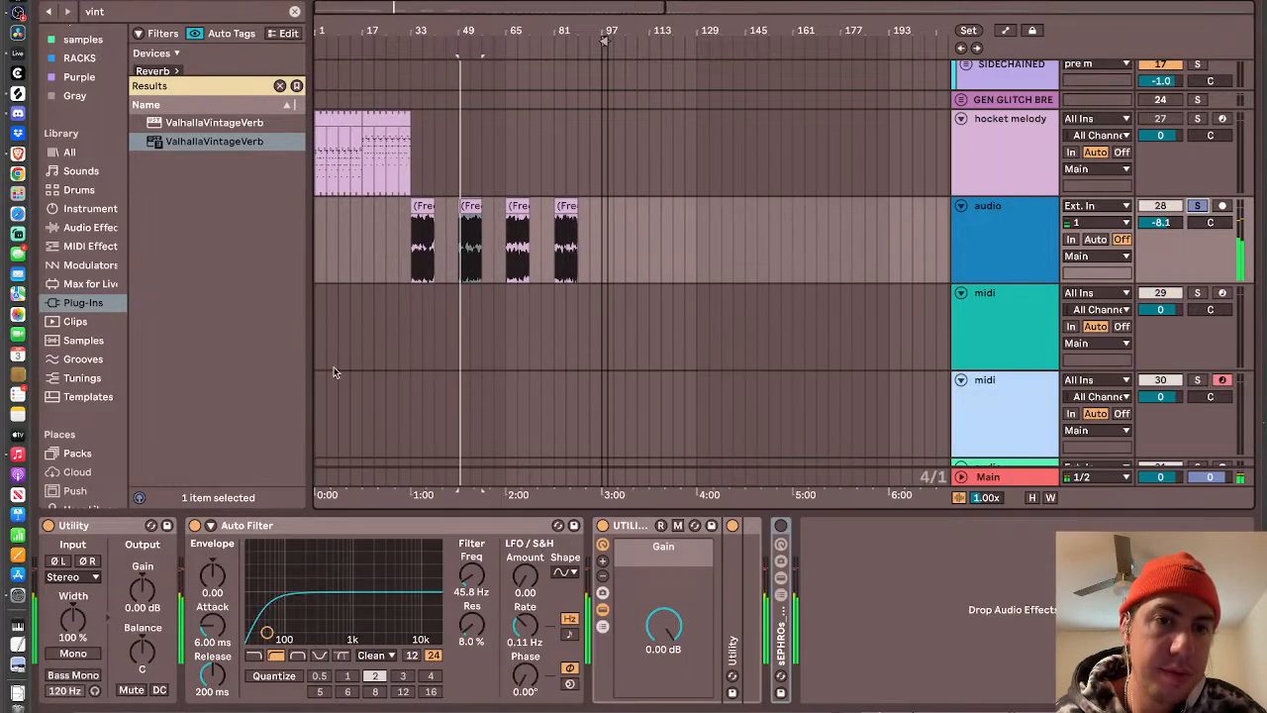
- Set the warp mode of the Freeze clip at bar 49 to Beats, preserving transients with transient looping off
double_click(470, 210)
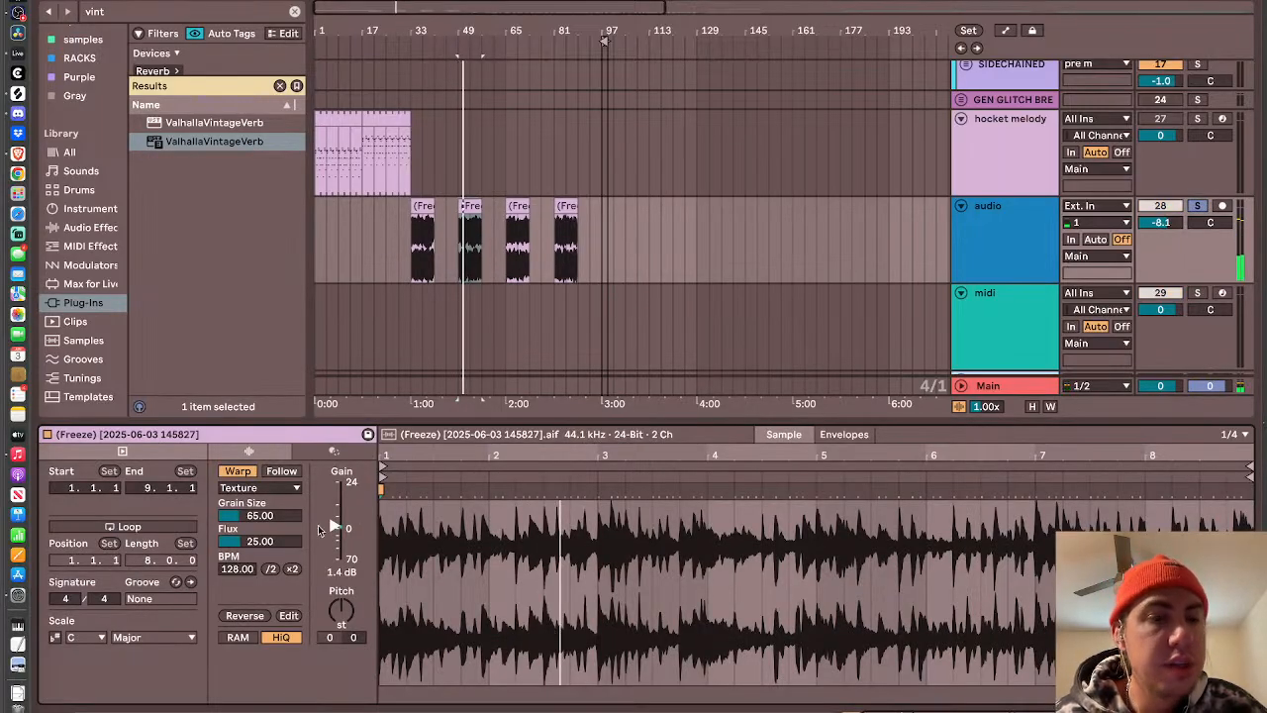
left_click(243, 488)
left_click(246, 505)
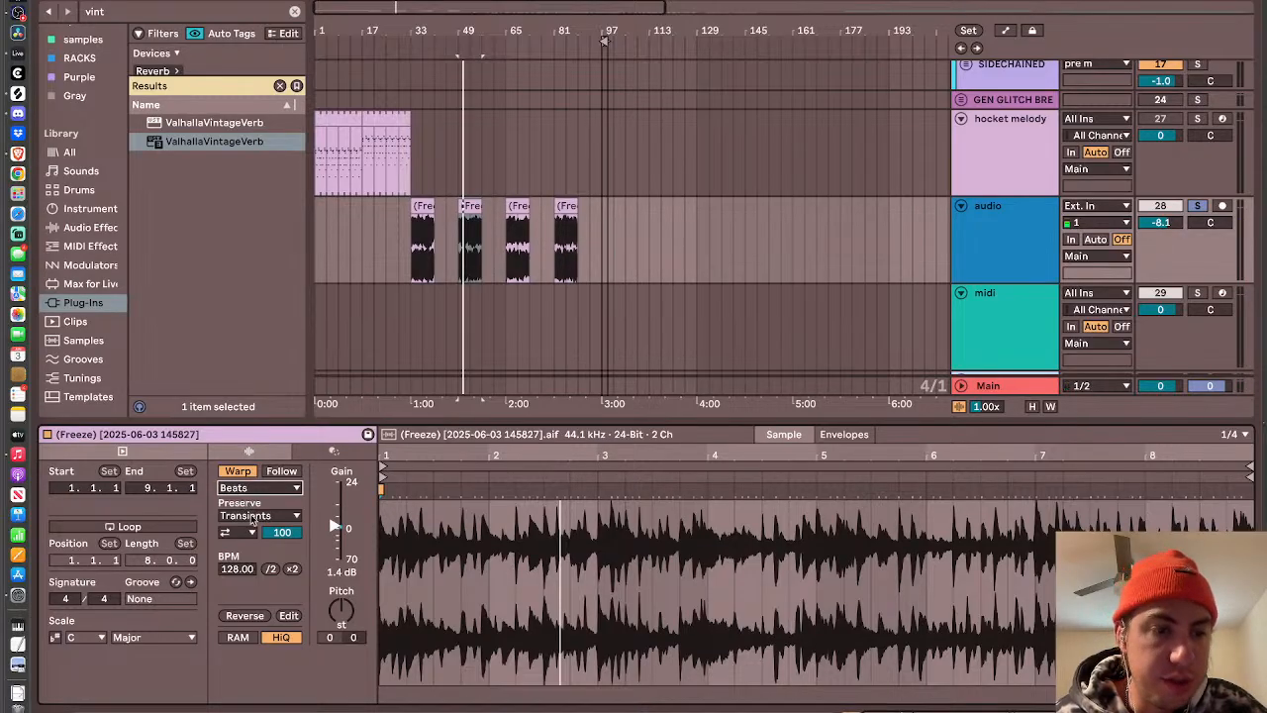
left_click(246, 534)
left_click(237, 557)
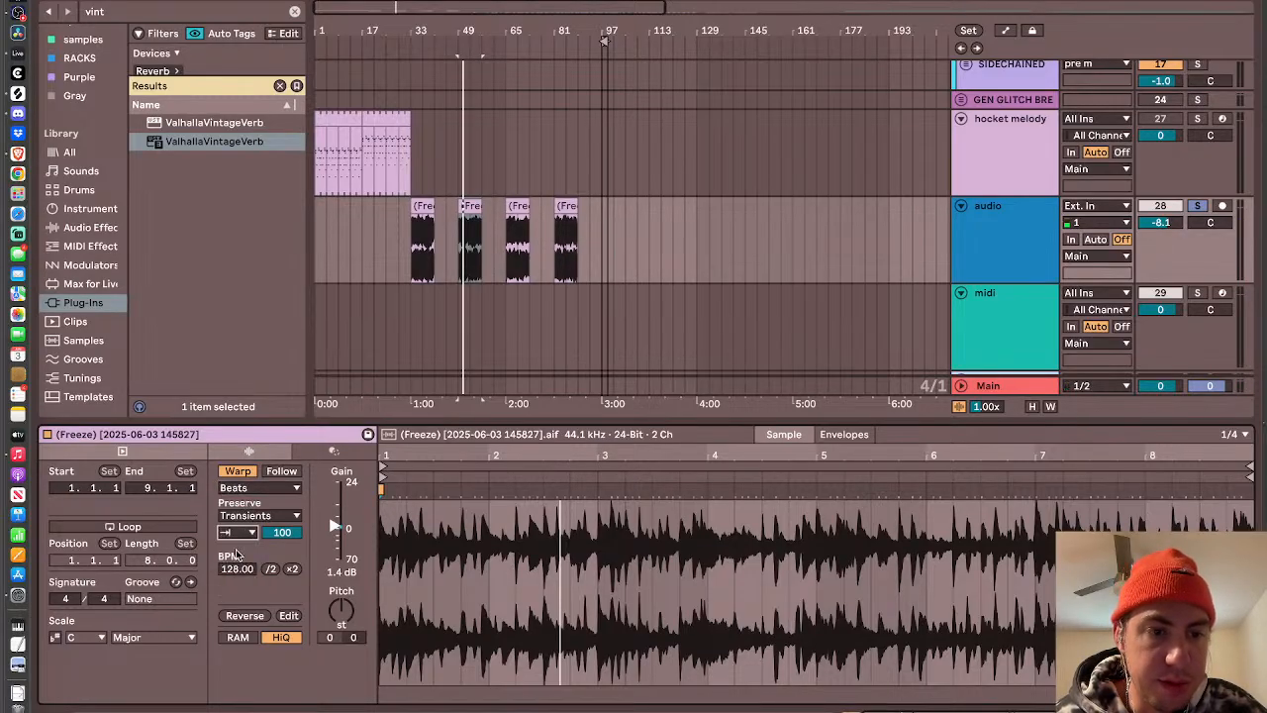
- Shorten the clip's transient envelope while auditioning it, and consolidate the chopped clip into a new audio file
left_click_drag(284, 532, 284, 639)
key("space")
left_click_drag(282, 532, 282, 490)
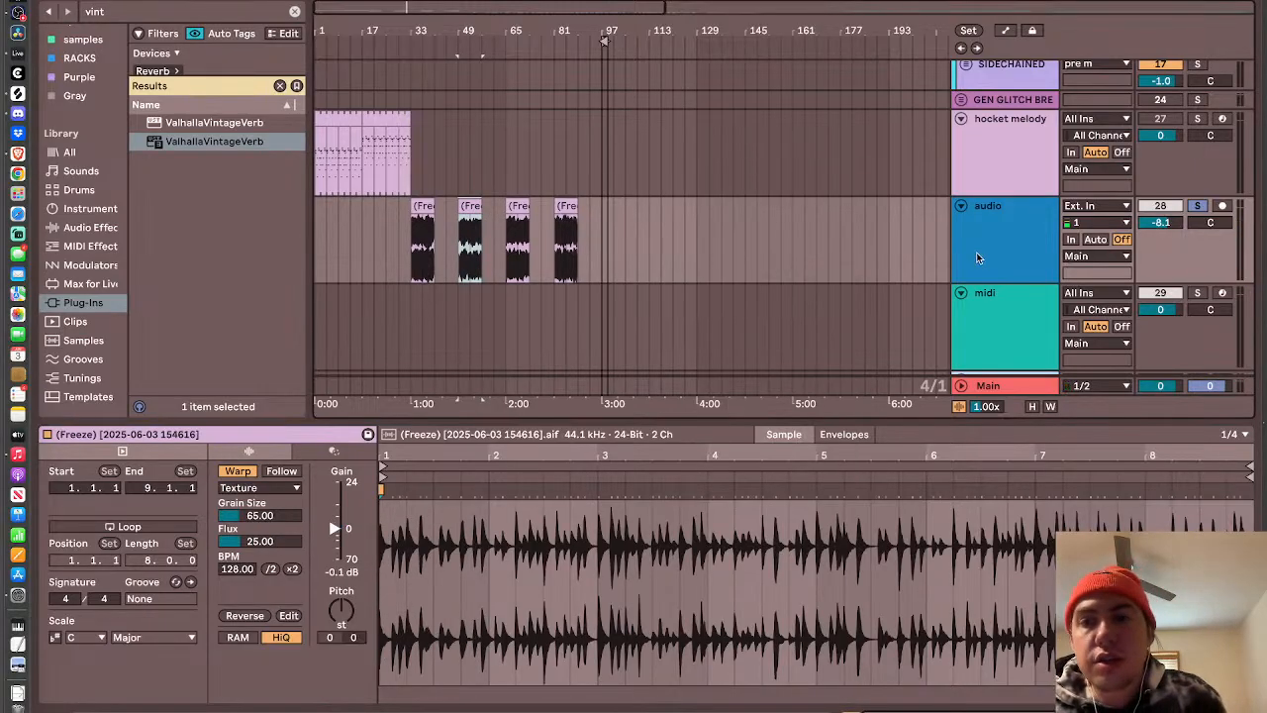
- Load the consolidated Freeze clip into the spectral oscillator A of Serum 2 on the light-blue midi track
scroll(976, 251, "down", 2)
scroll(976, 251, "up", 1)
left_click(990, 239)
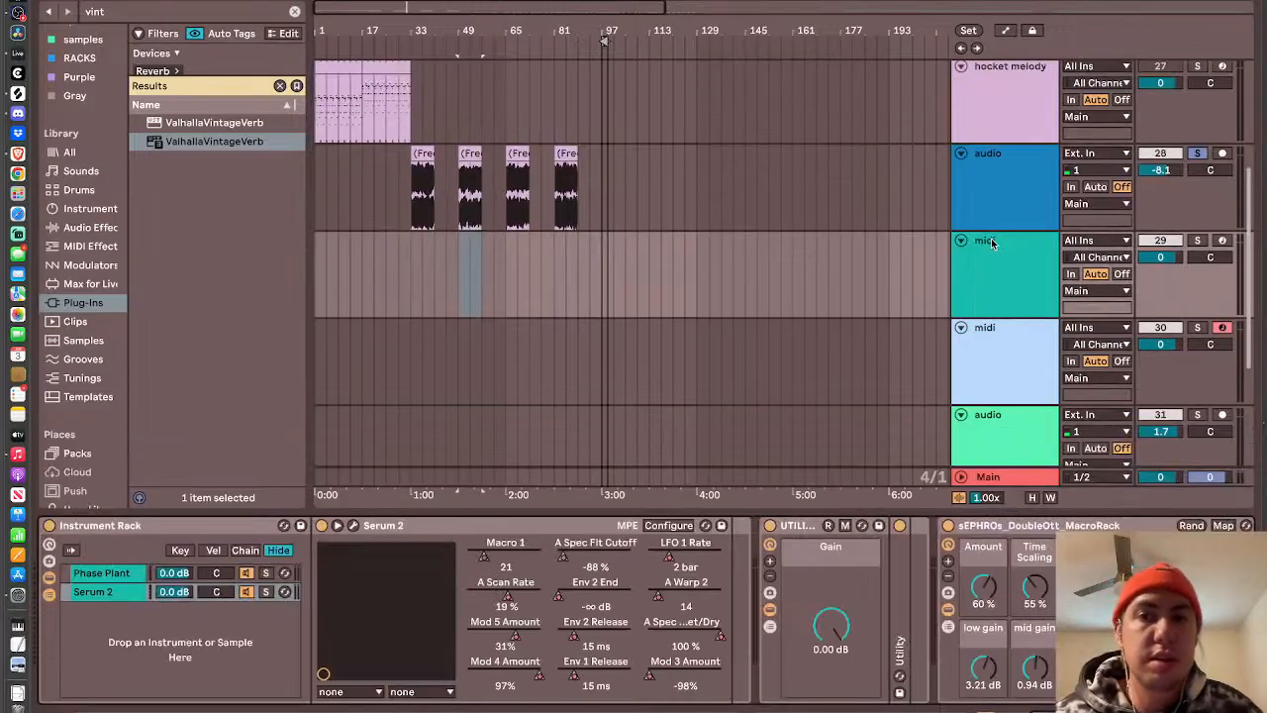
left_click(995, 359)
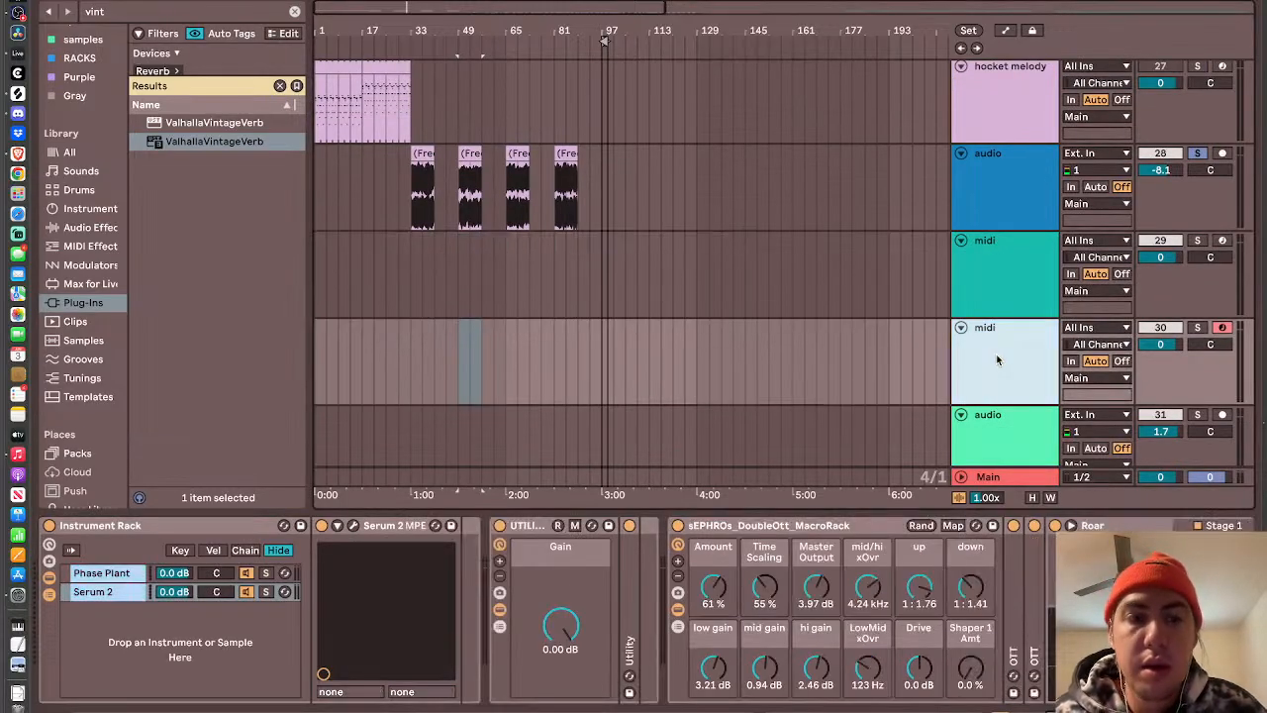
left_click(352, 526)
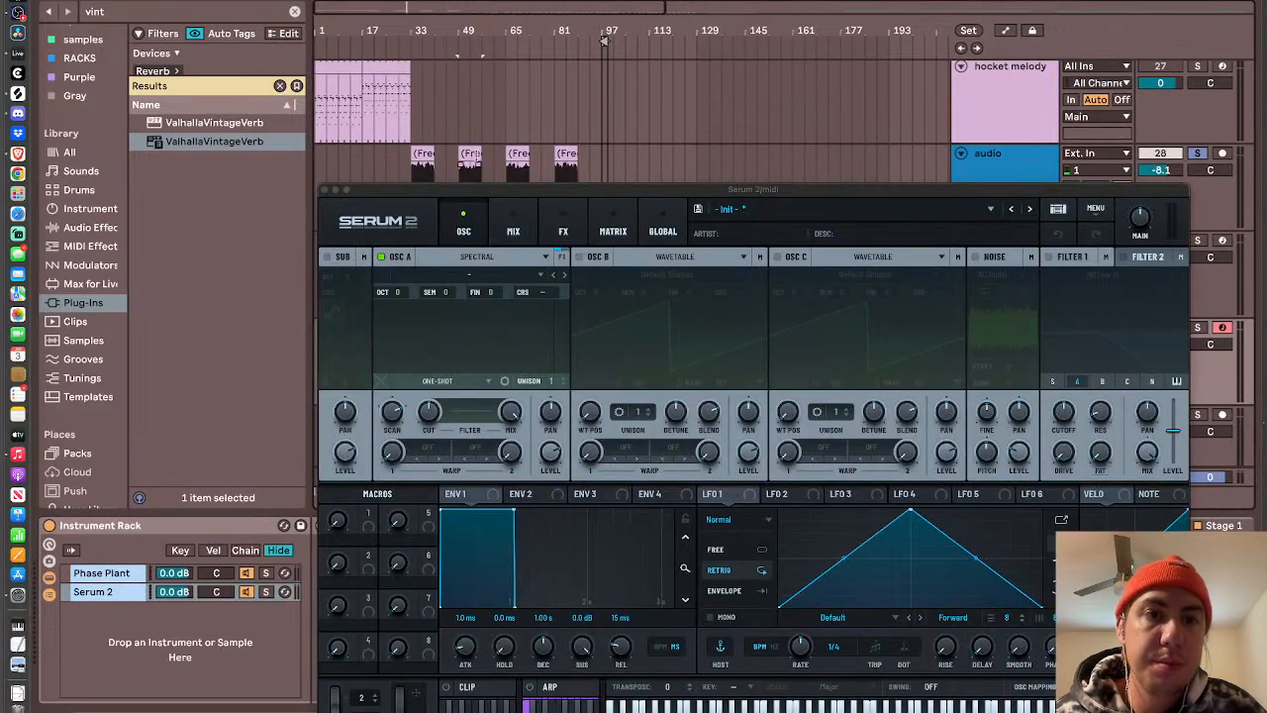
left_click(468, 150)
left_click_drag(468, 148, 478, 327)
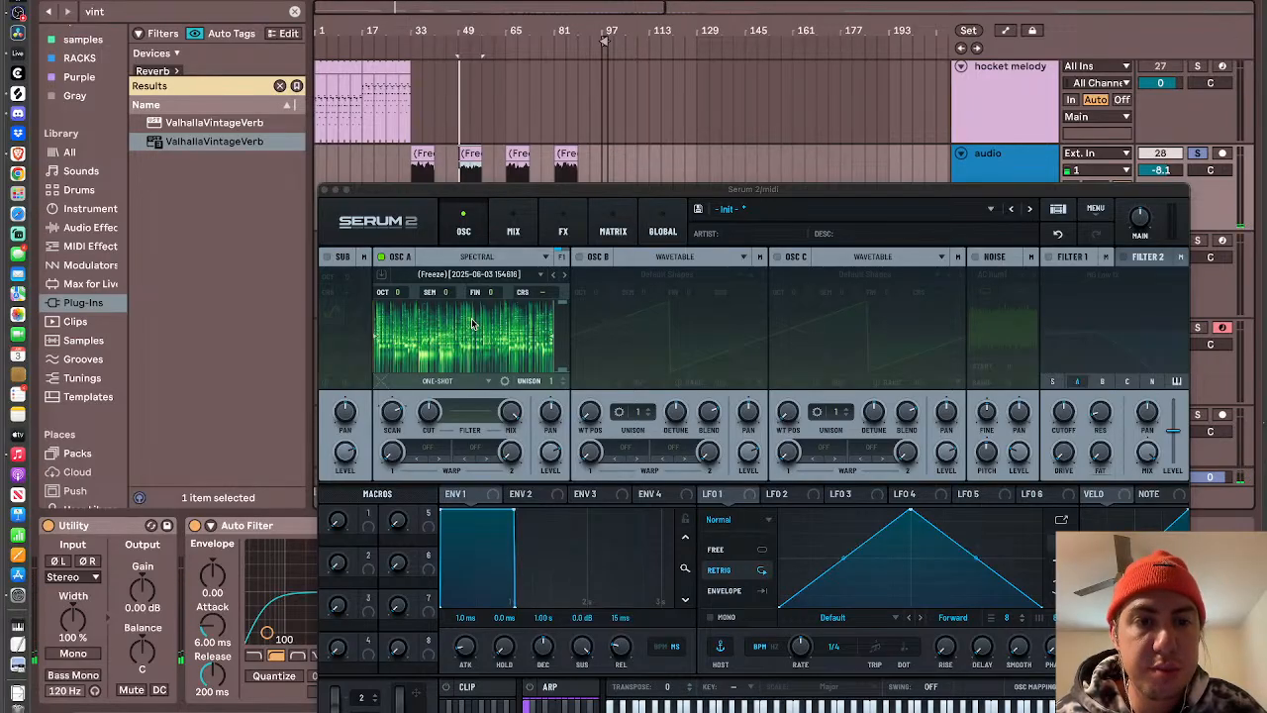
- Close the Serum 2 editor, solo the light-blue midi track and play notes to audition the loaded sample
left_click(325, 190)
scroll(736, 232, "right", 10)
scroll(735, 232, "down", 1)
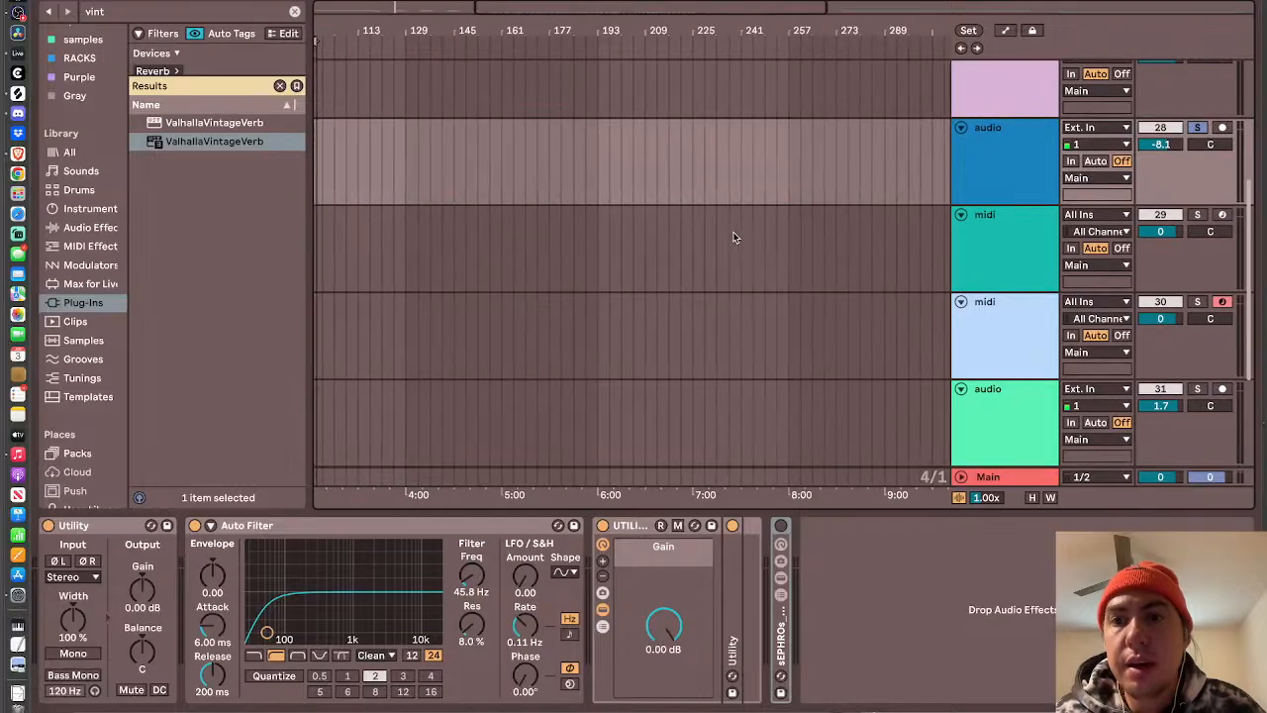
left_click(996, 331)
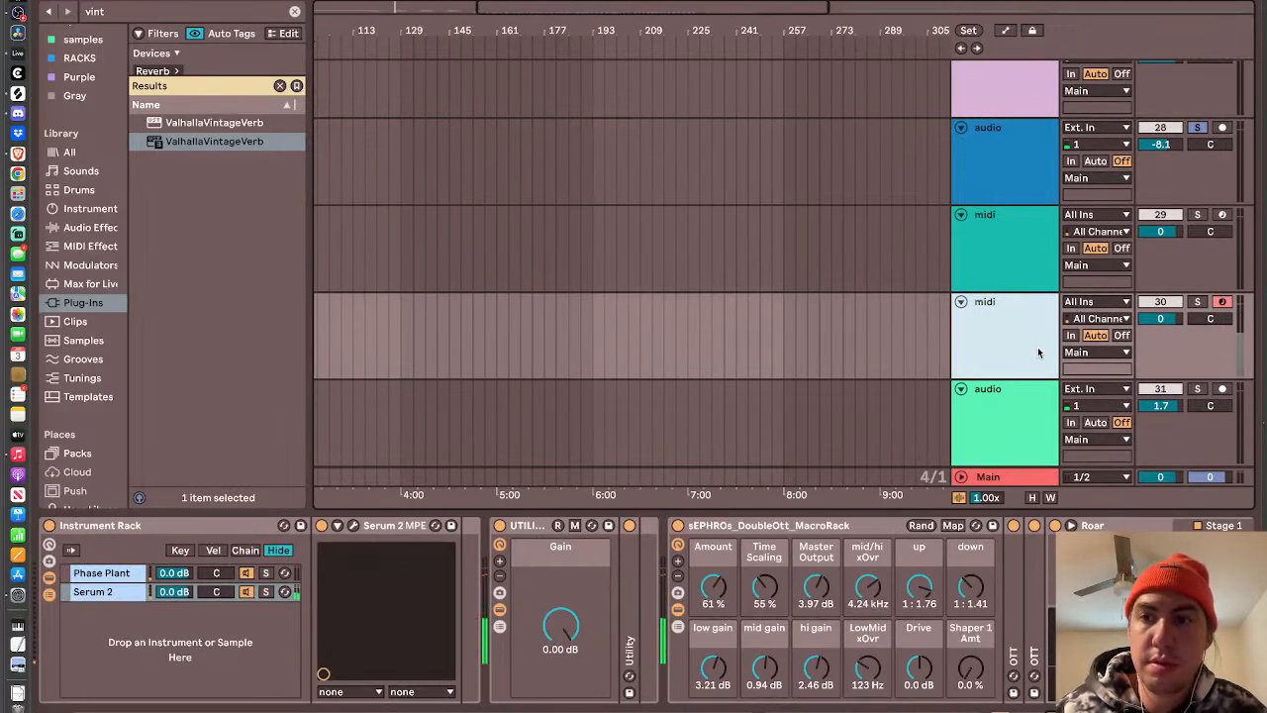
key("a")
key("a")
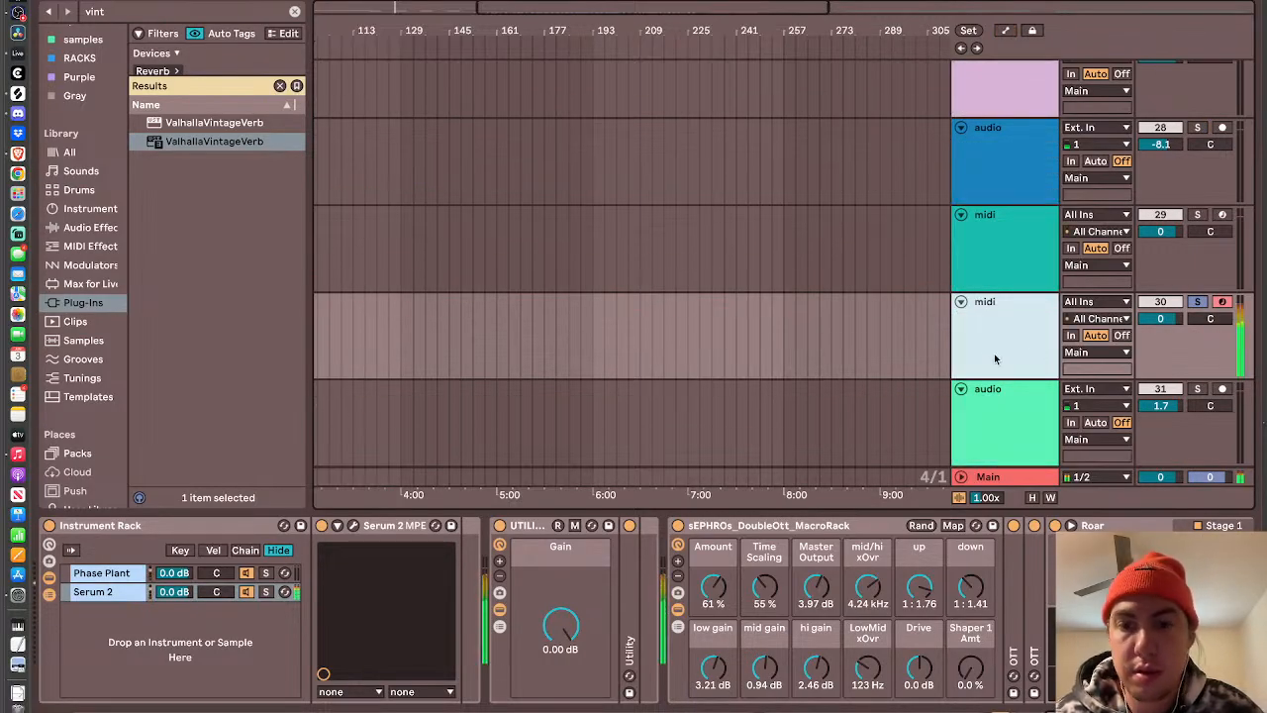
- Reopen the track's Serum 2 editor and adjust the level of oscillator A
left_click(352, 525)
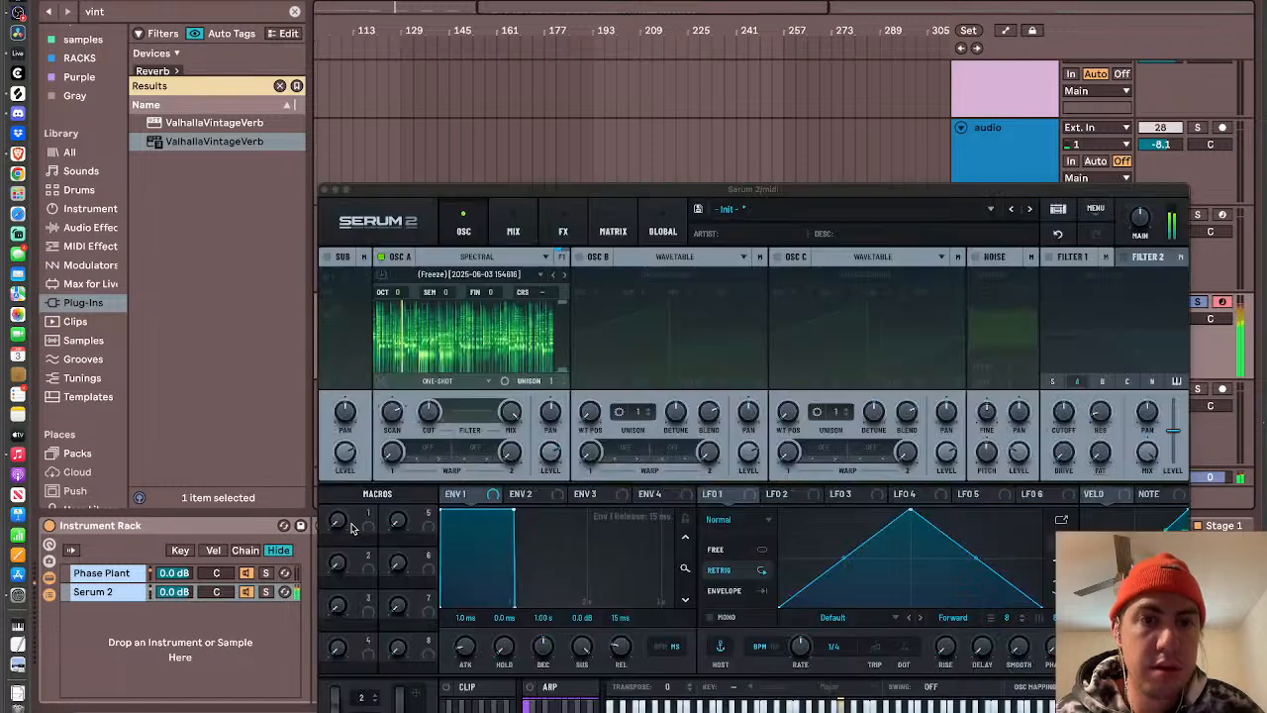
left_click(550, 455)
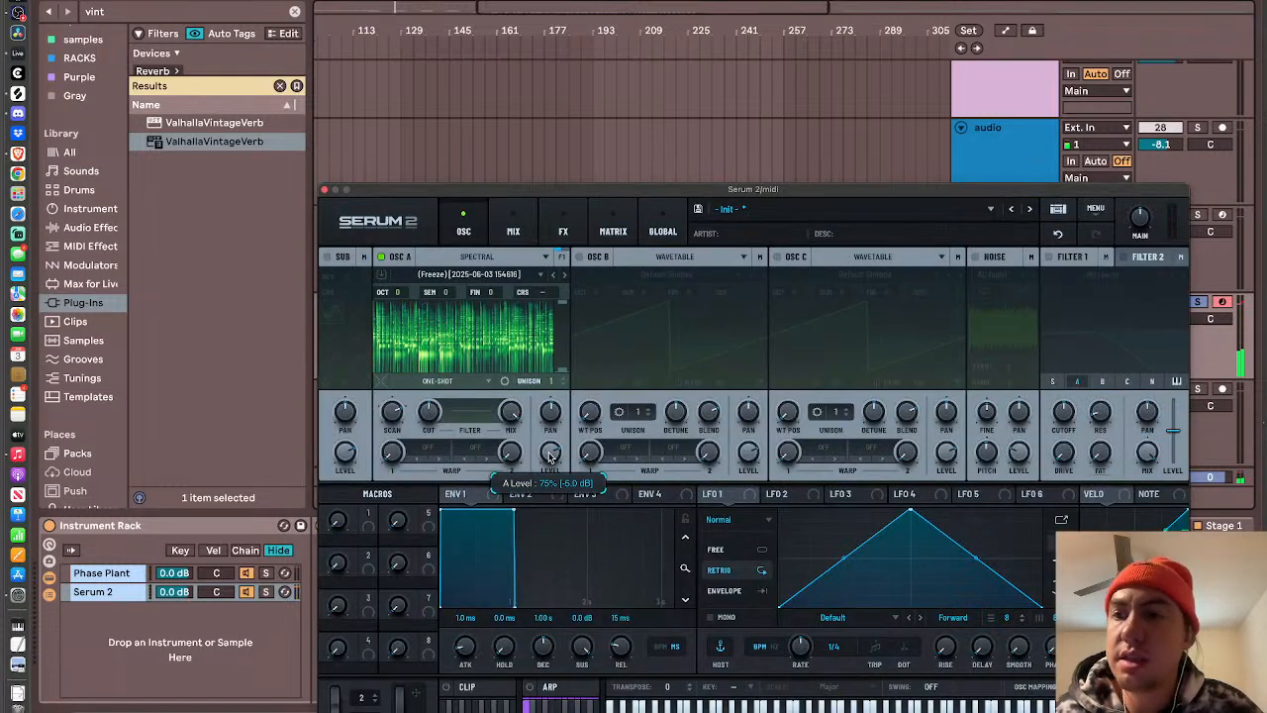
left_click_drag(550, 468, 549, 491)
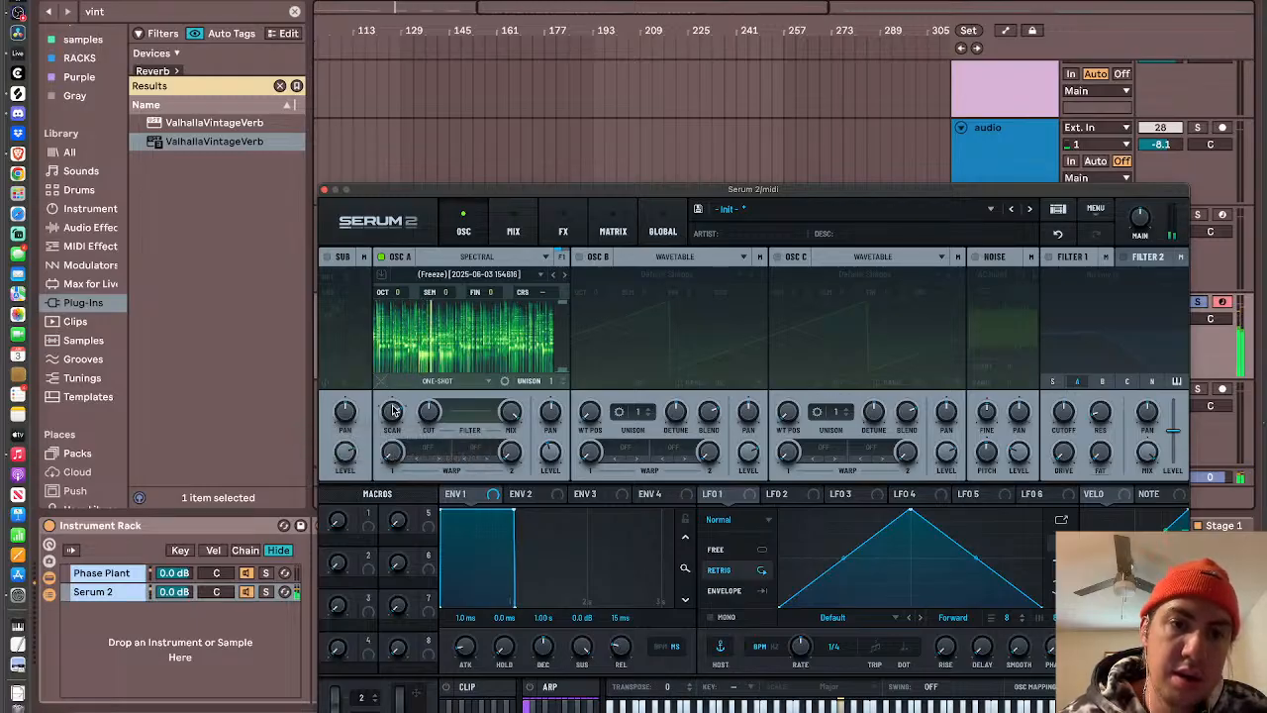
- Set oscillator A's first warp mode to the spectral Gate and raise its amount
left_click_drag(525, 190, 384, 13)
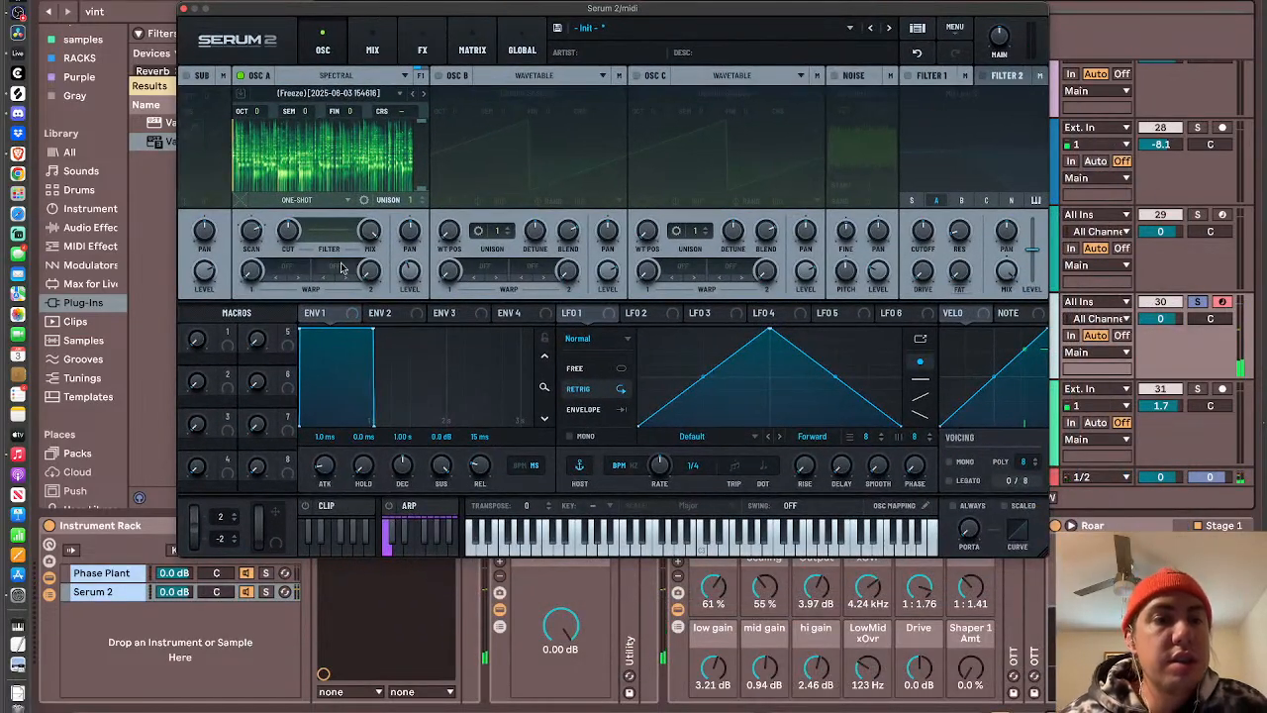
left_click(290, 269)
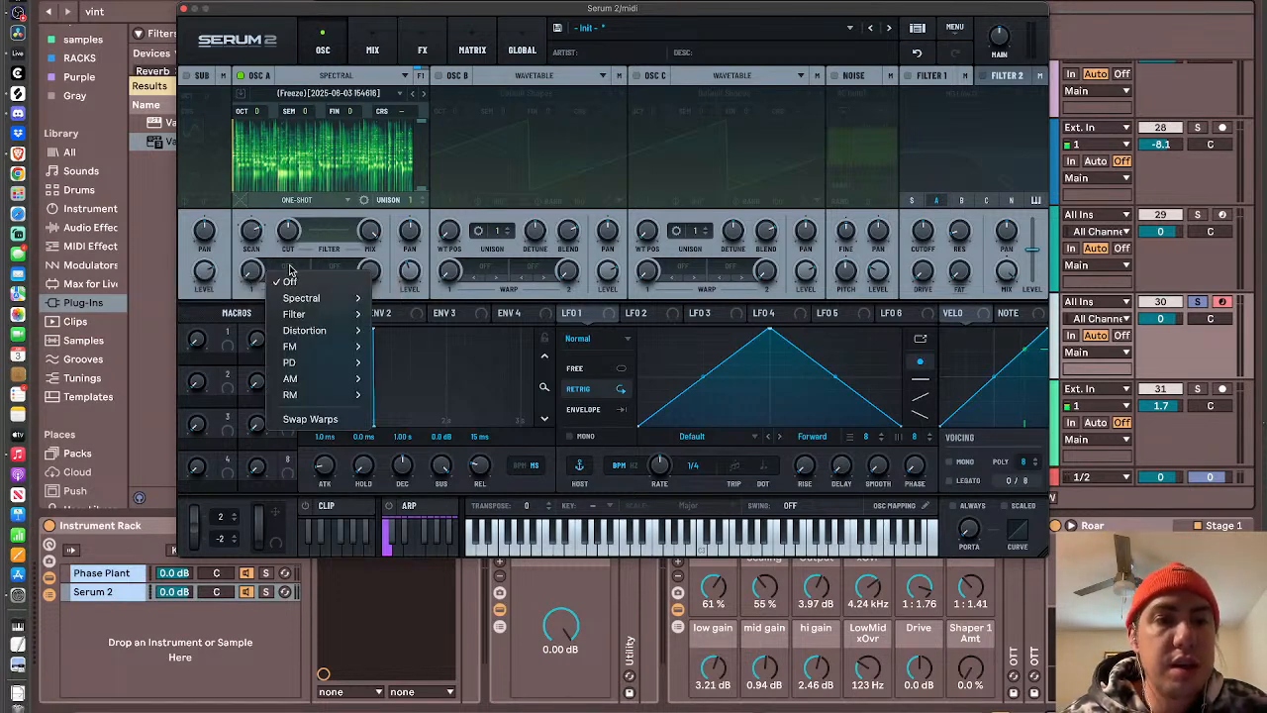
mouse_move(323, 300)
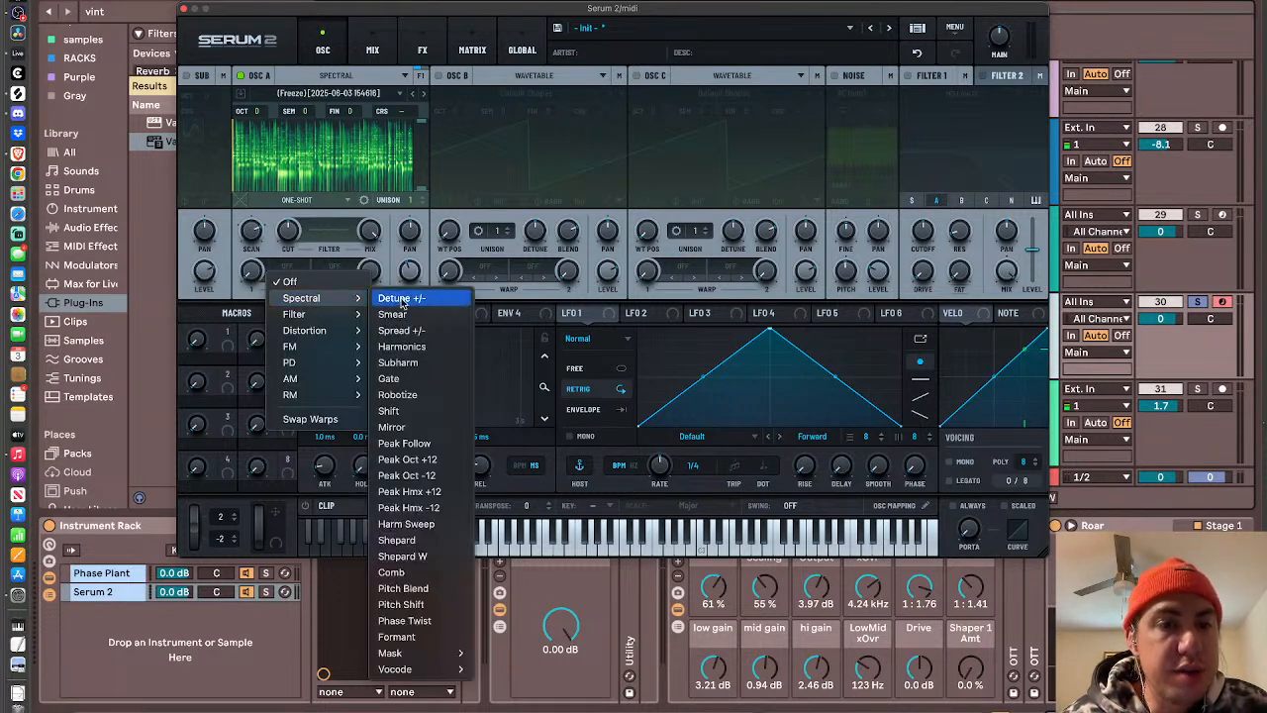
left_click(414, 378)
left_click_drag(251, 277, 240, 202)
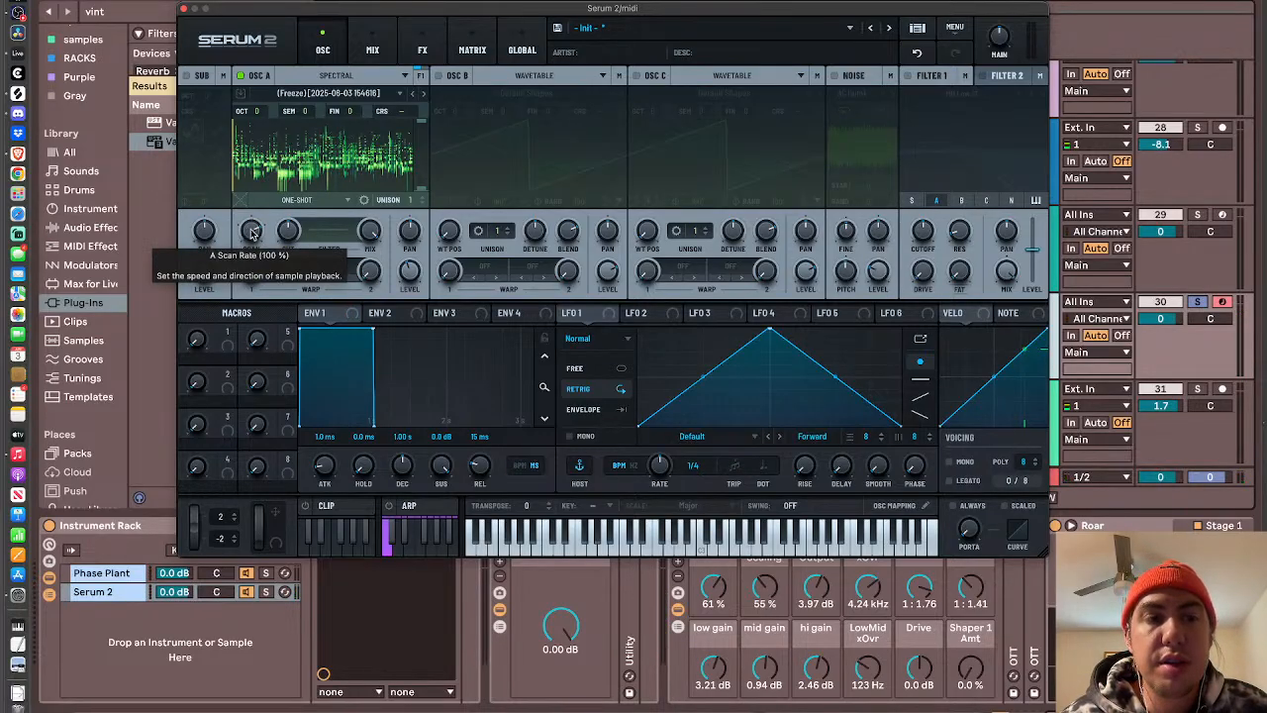
- Try slower scan rates on oscillator A, around 28 %, while playing notes
left_click_drag(251, 231, 250, 385)
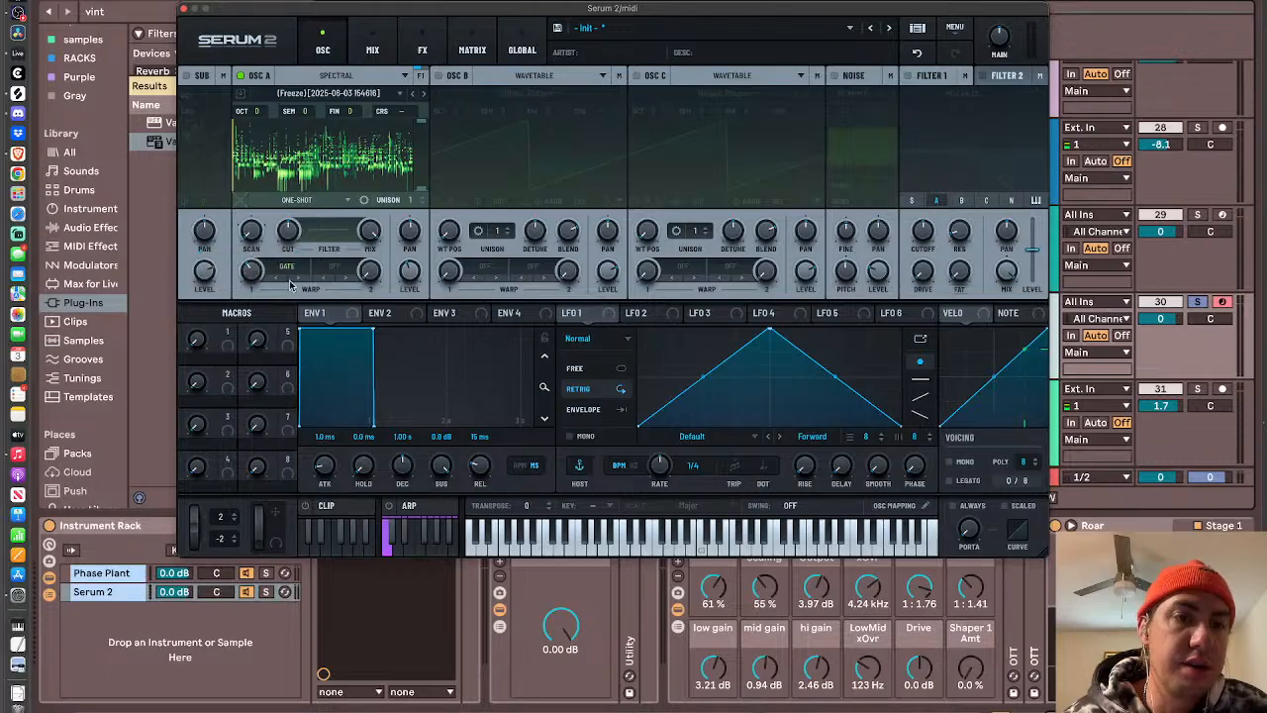
double_click(252, 237)
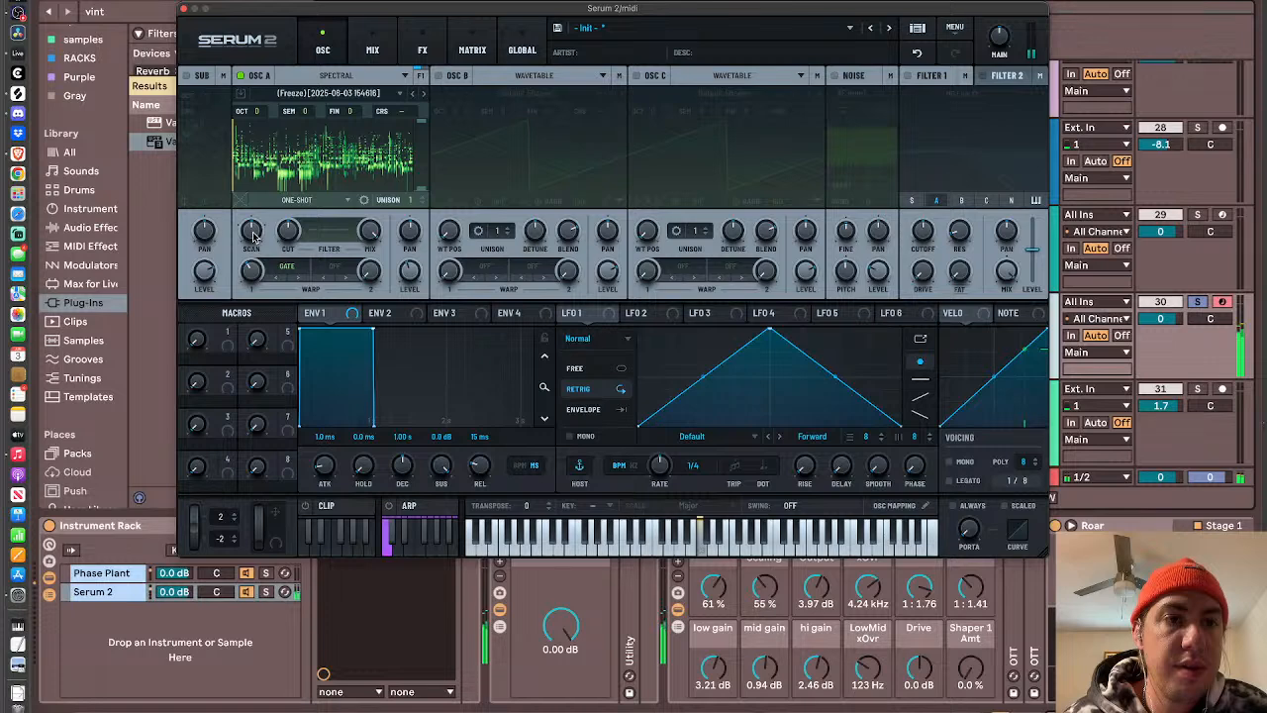
left_click_drag(252, 233, 253, 228)
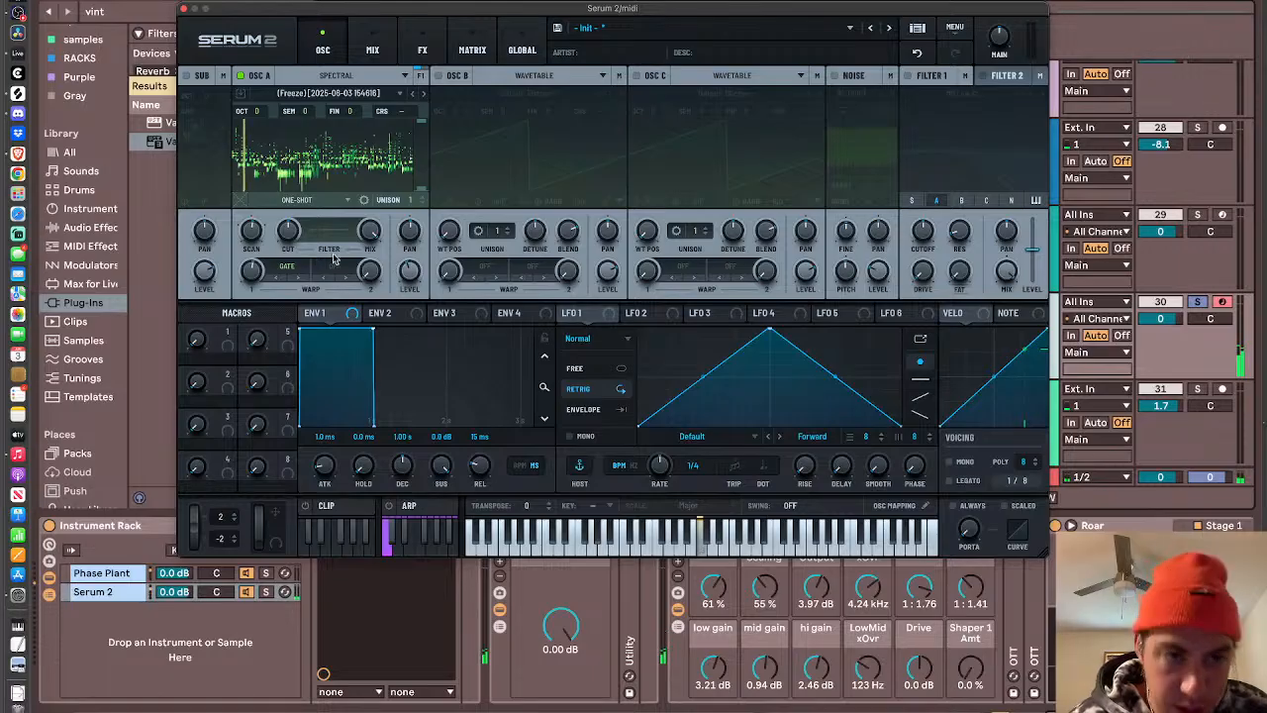
left_click_drag(254, 230, 255, 226)
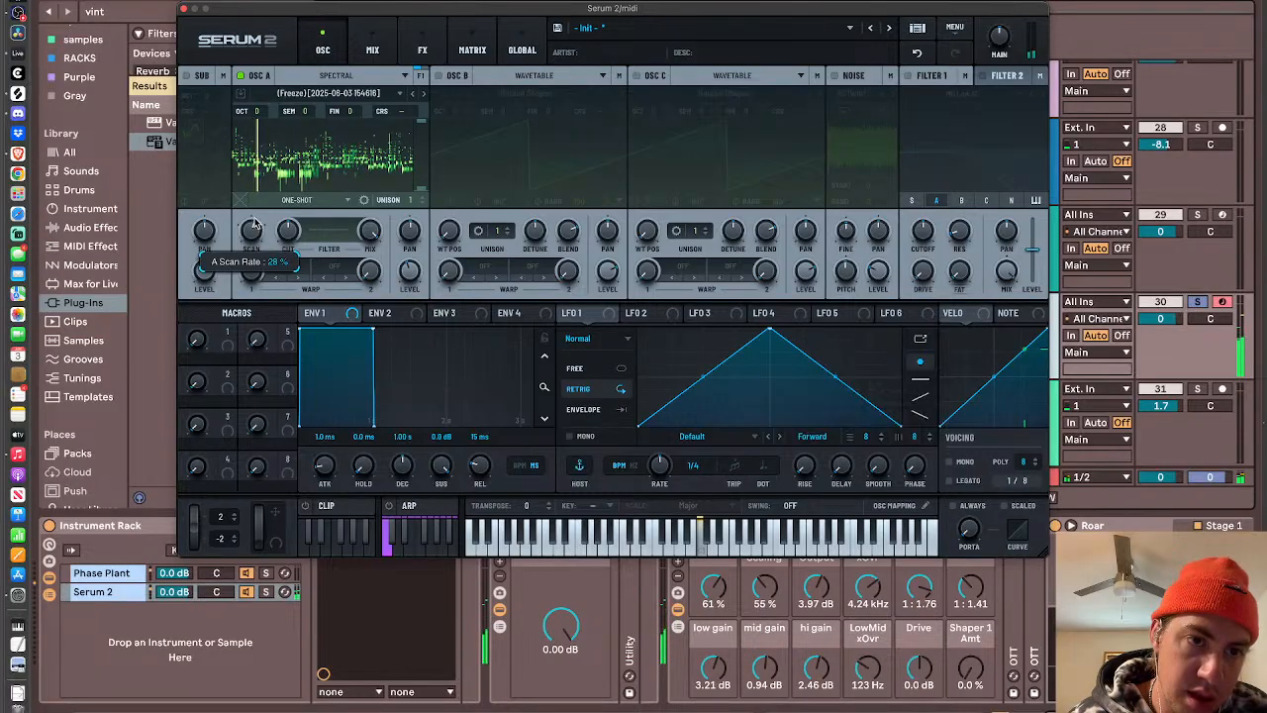
left_click_drag(253, 219, 256, 226)
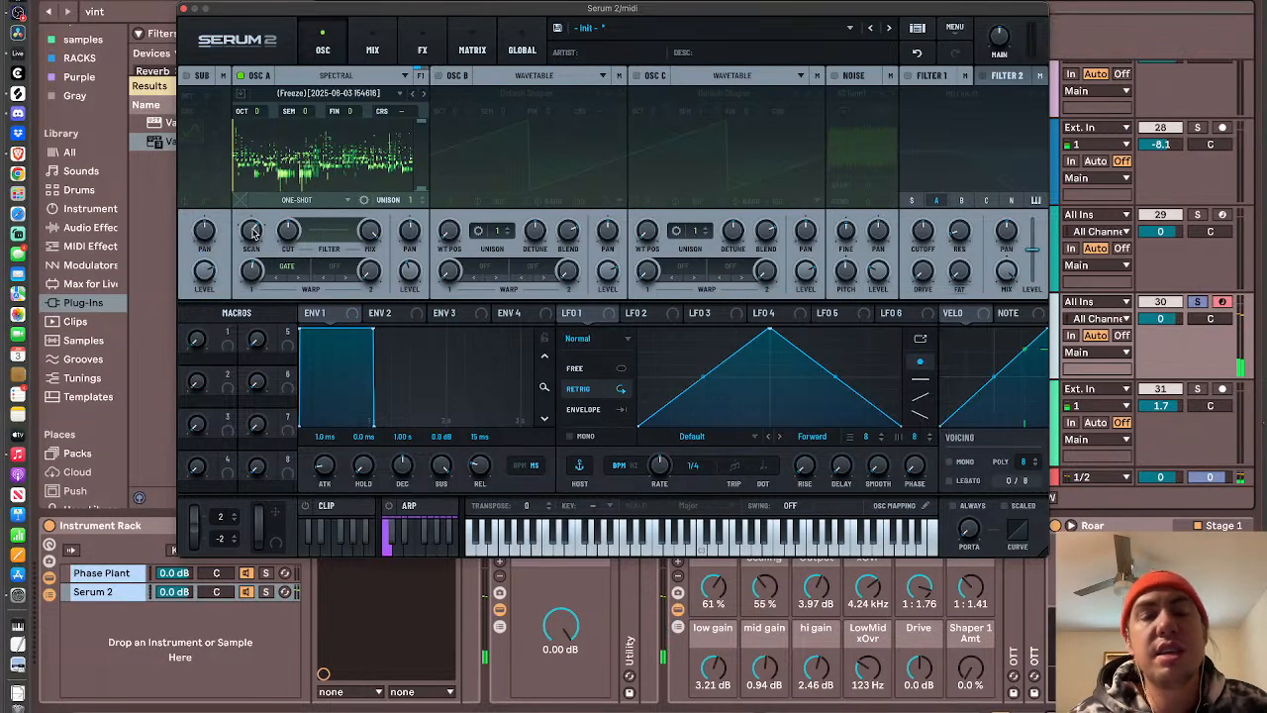
- Try locking oscillator A's scan rate to the tempo and raising the rate
right_click(254, 231)
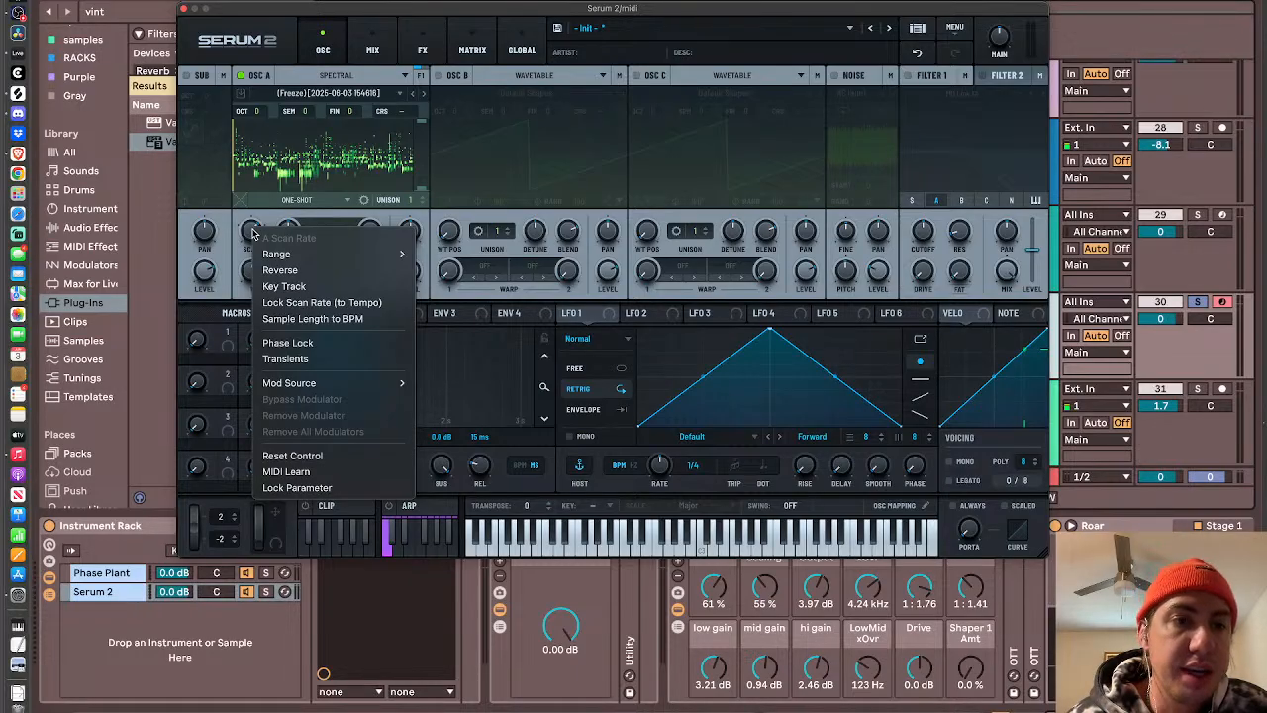
left_click(344, 306)
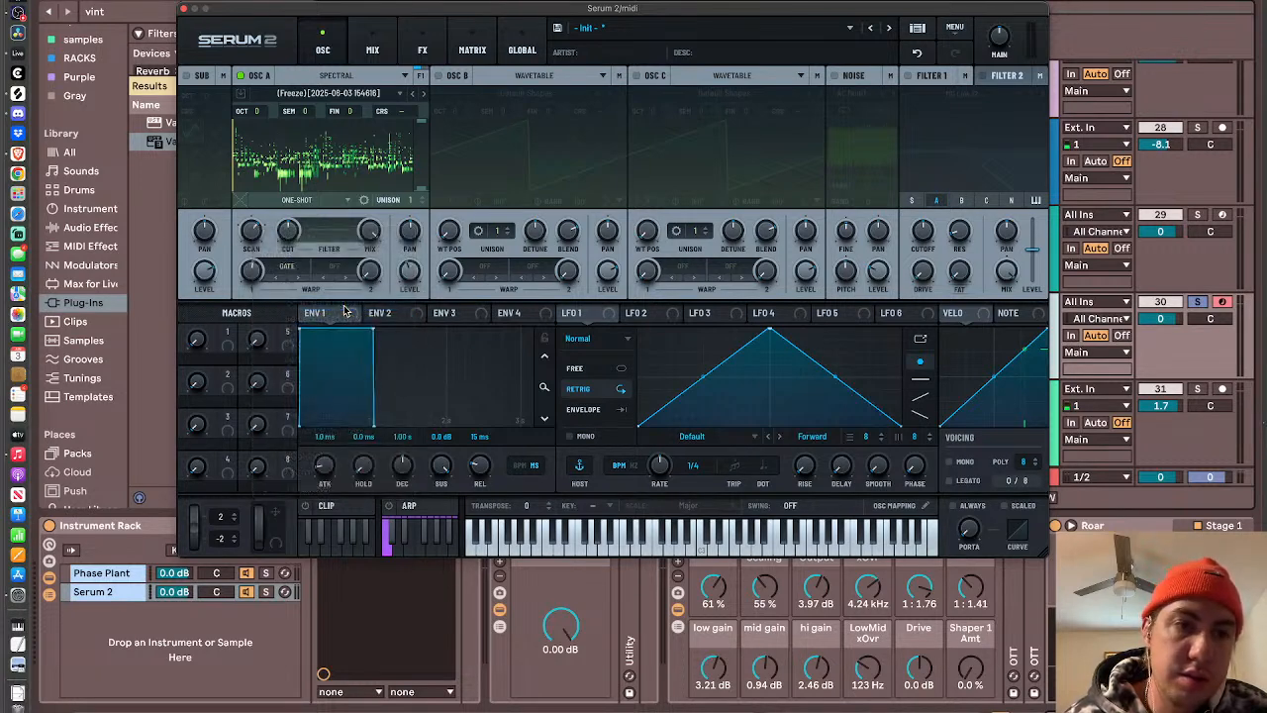
left_click_drag(249, 232, 247, 200)
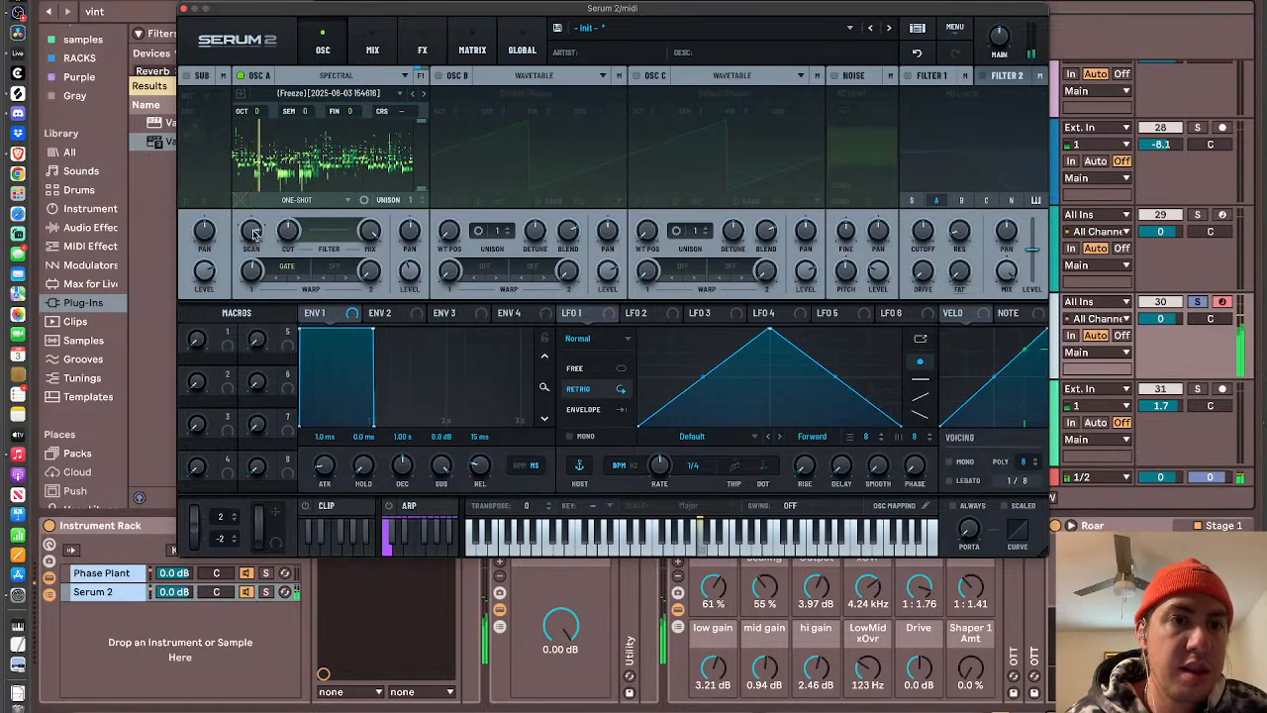
- Turn off the tempo lock on oscillator A's scan rate and enable Sample Length to BPM instead
right_click(254, 233)
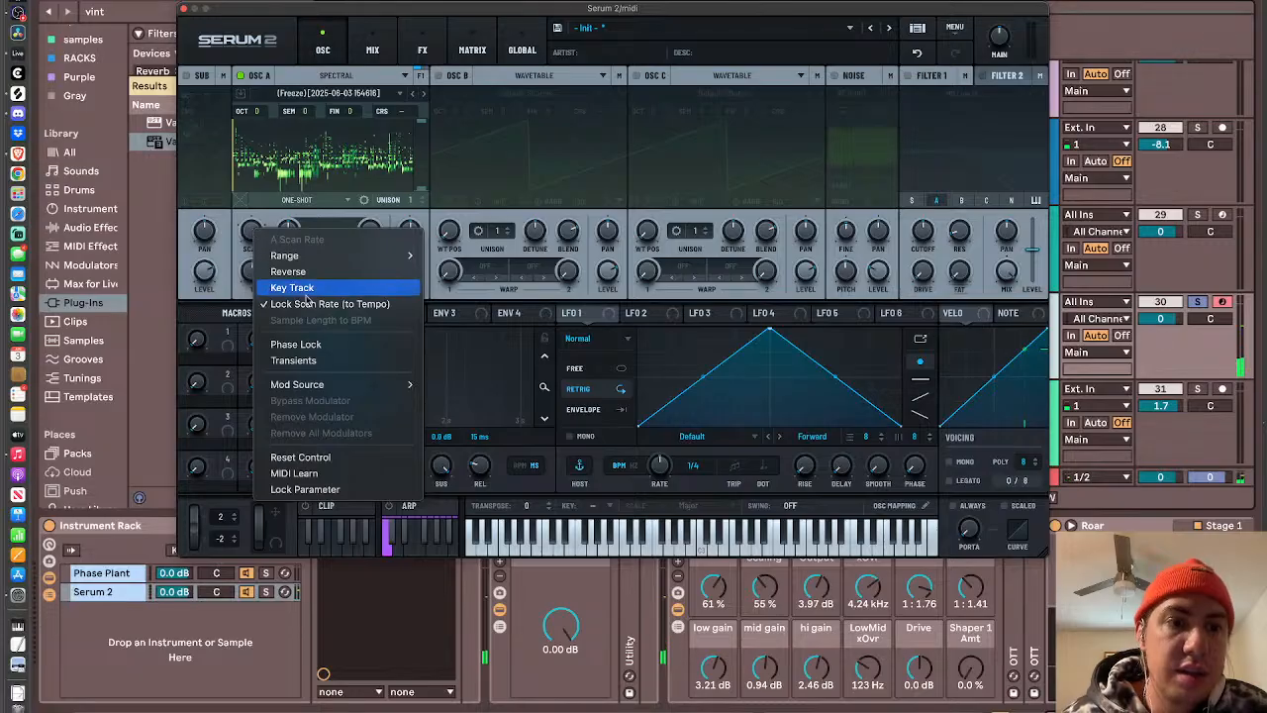
left_click(317, 307)
right_click(249, 230)
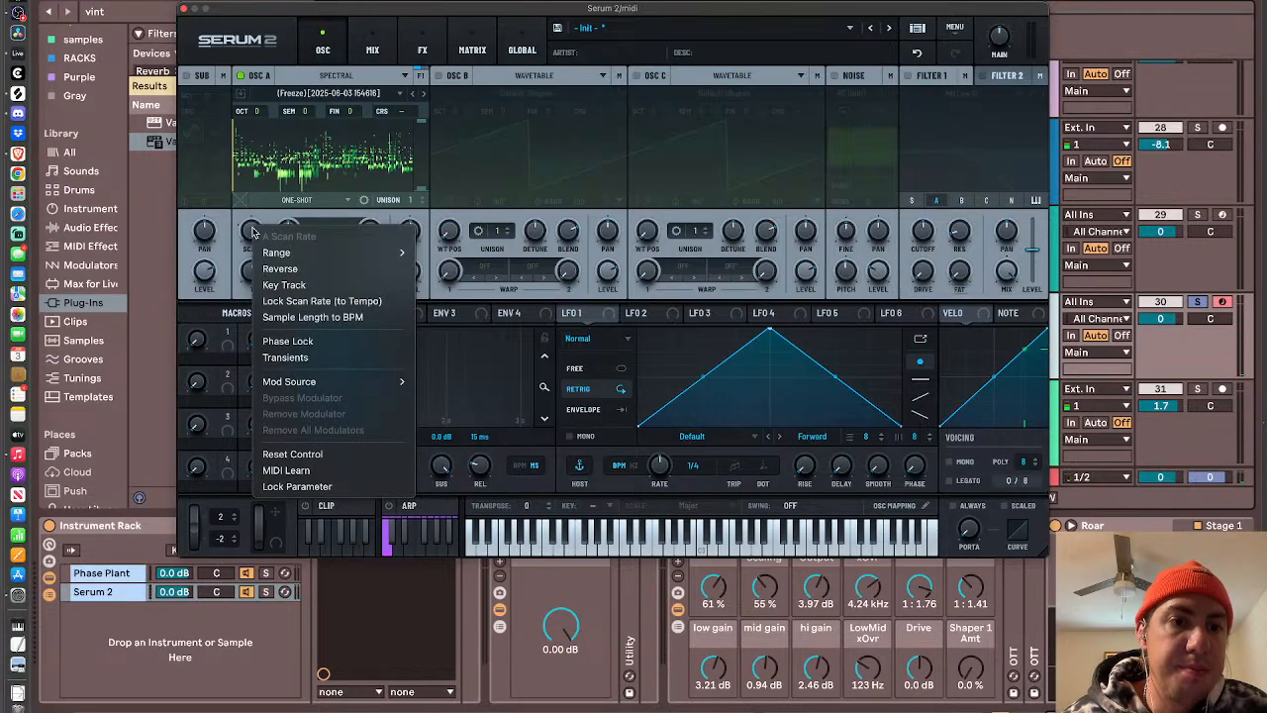
left_click(332, 318)
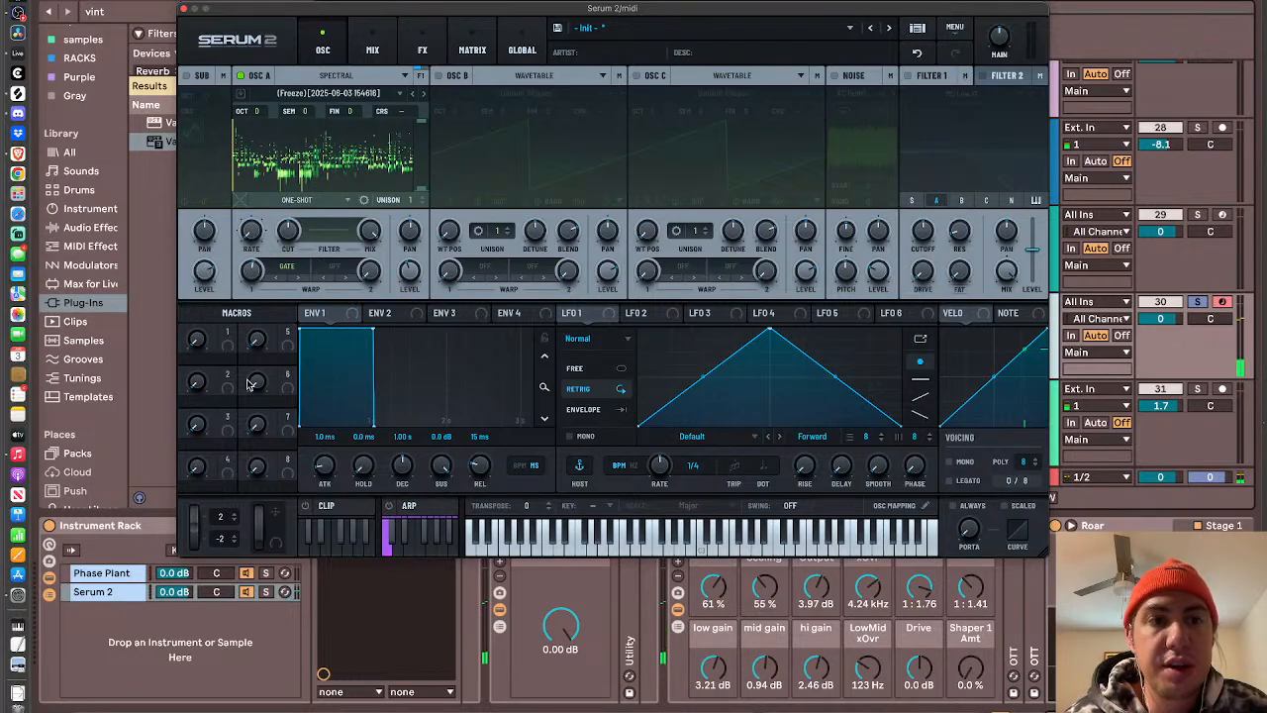
- Raise oscillator A's Gate warp amount further while playing a note, to thin out the spectrum
mouse_move(250, 232)
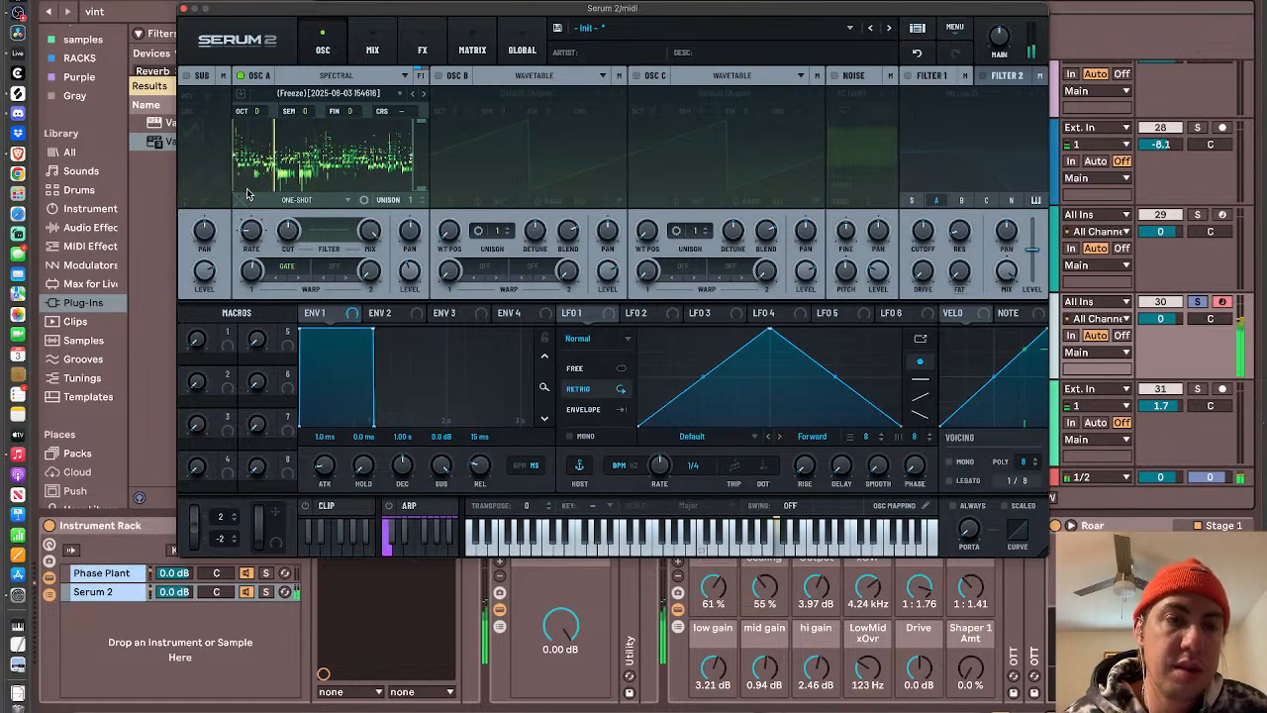
mouse_move(255, 275)
left_click_drag(254, 261, 259, 225)
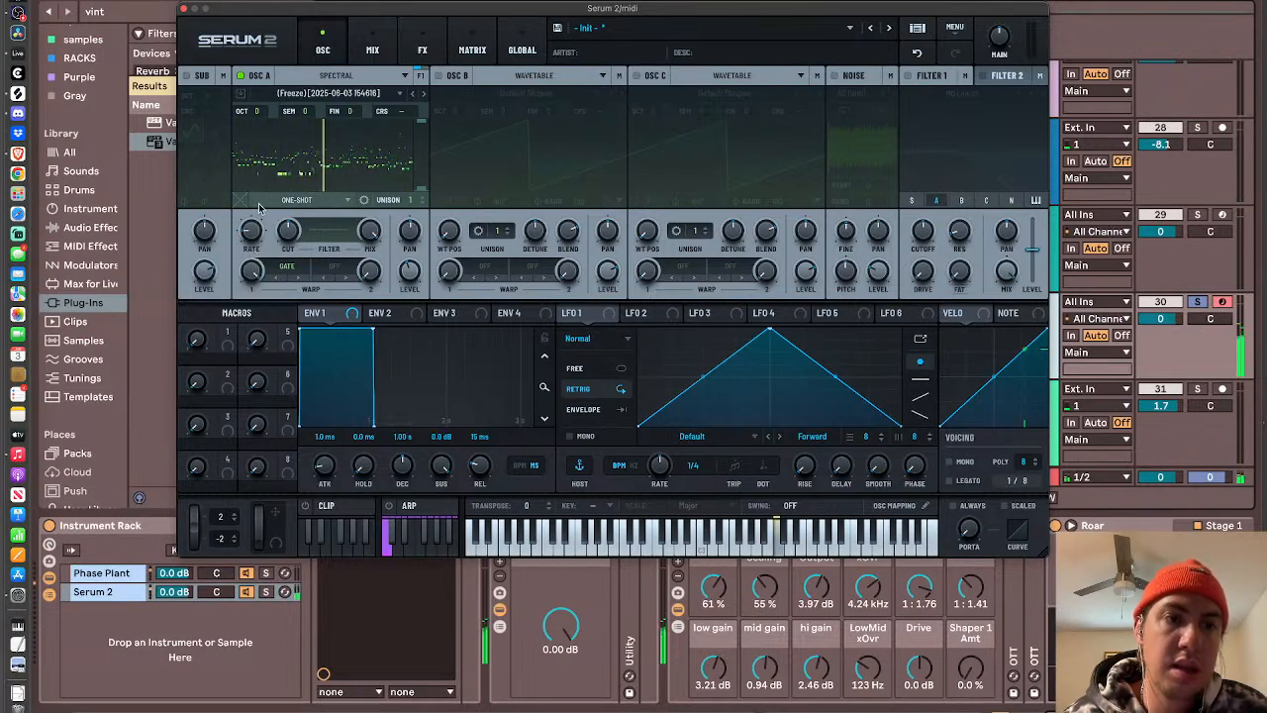
- Try other tempo-based scan rates on oscillator A, such as 1/8, while playing a note
left_click_drag(261, 219, 251, 156)
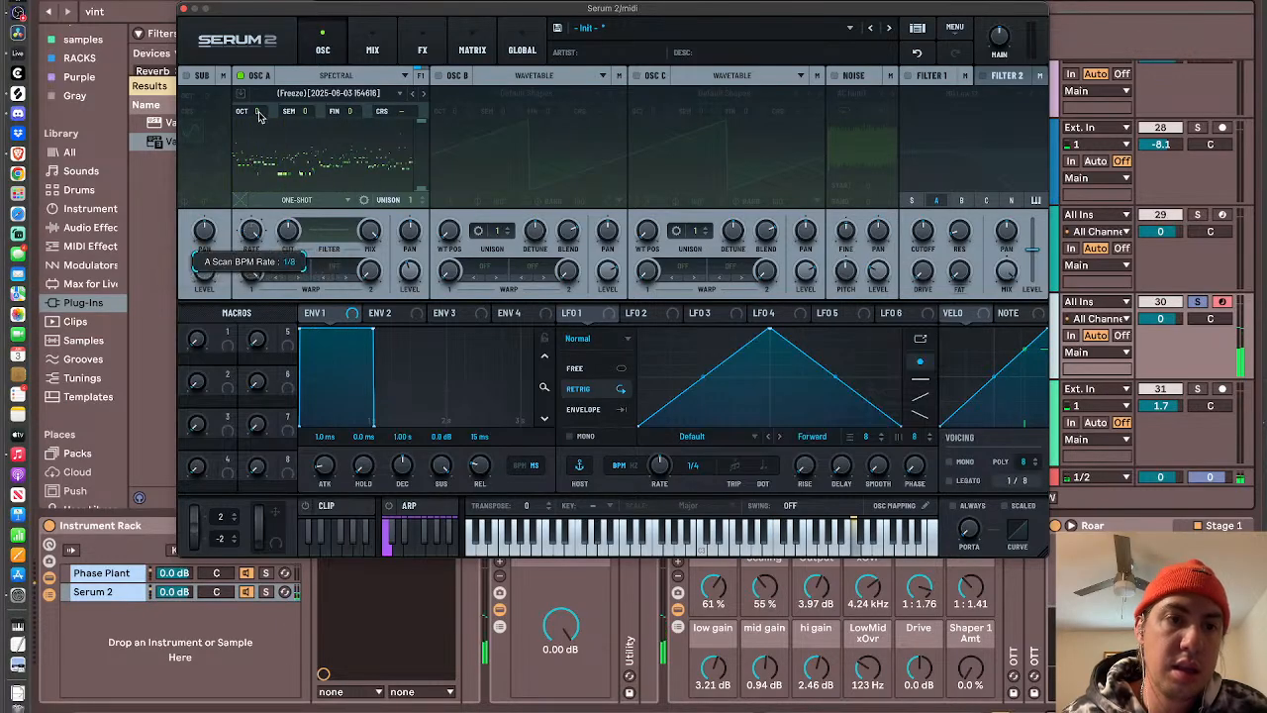
left_click_drag(259, 114, 259, 114)
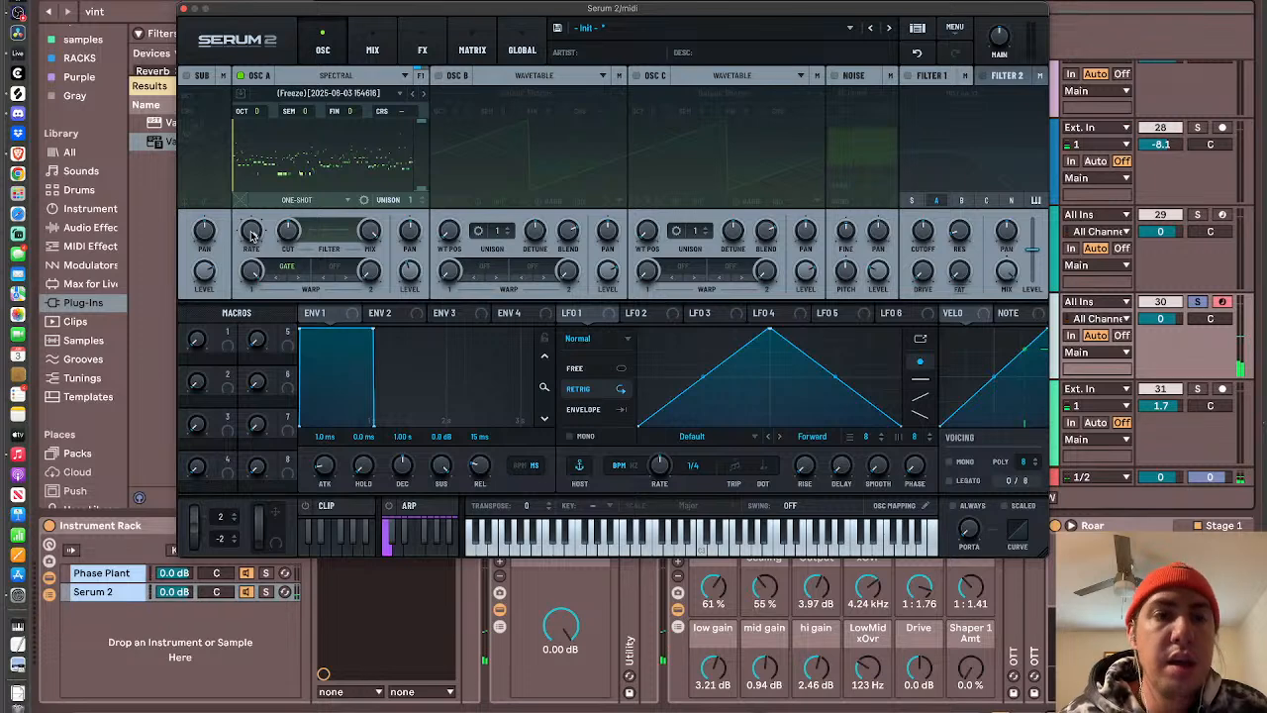
- Switch oscillator A to Fwd/Rev Loop and set its sample's Fade Edges to 4 ms
left_click(299, 201)
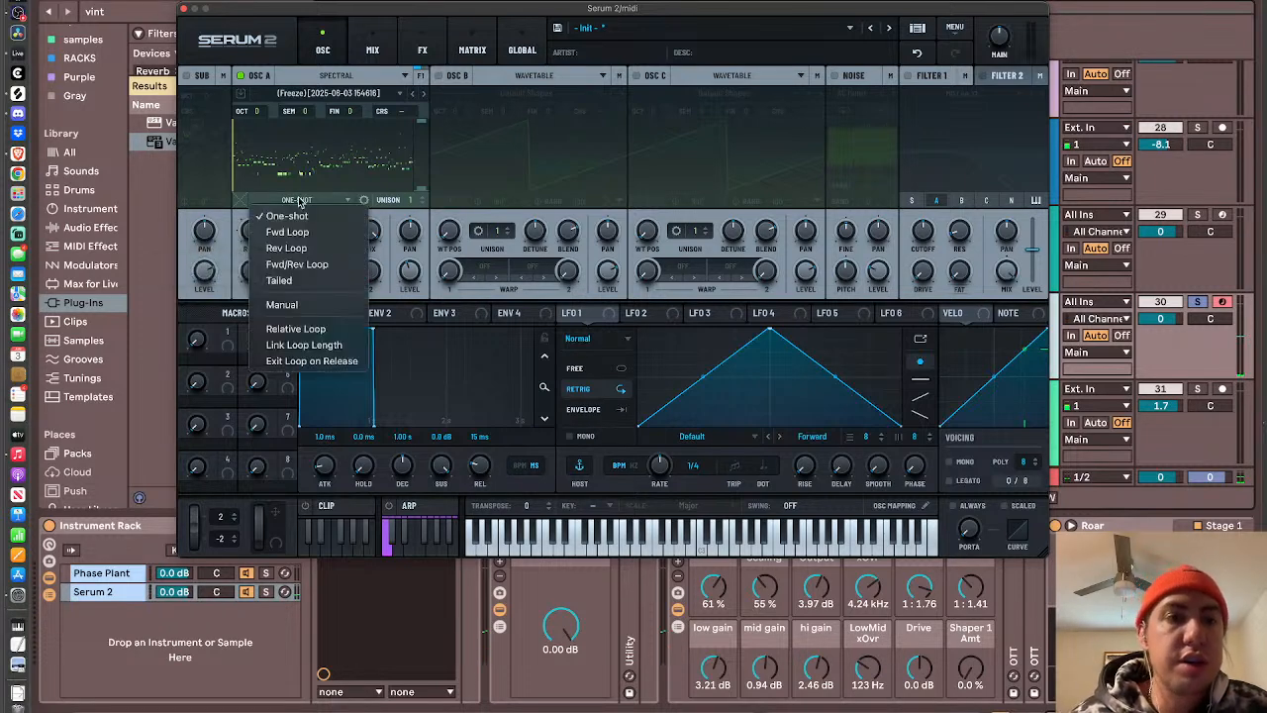
left_click(299, 265)
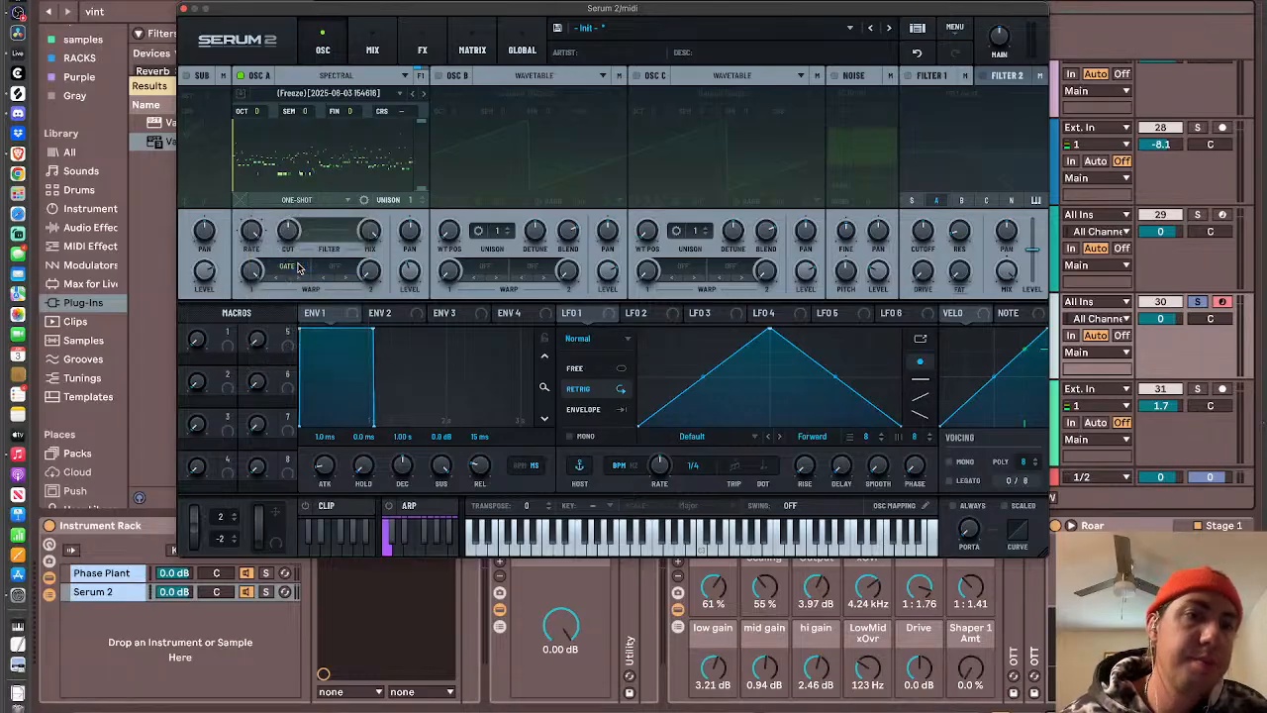
right_click(322, 127)
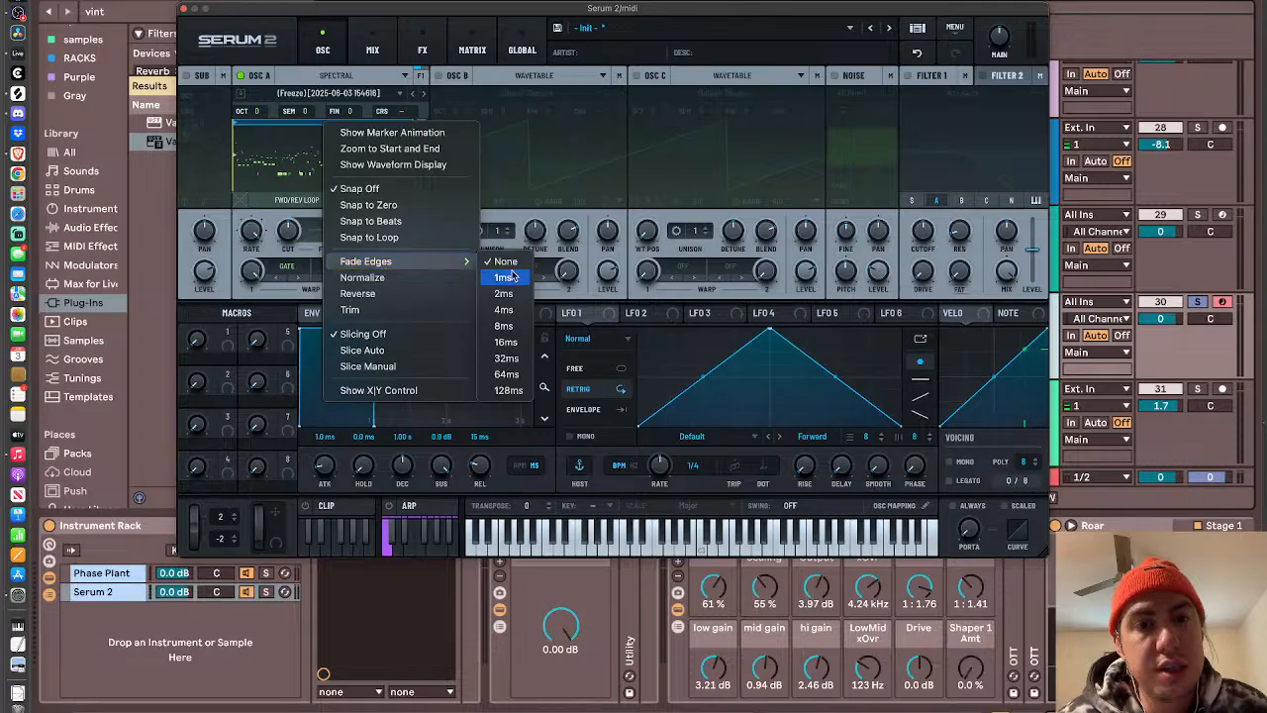
left_click(514, 313)
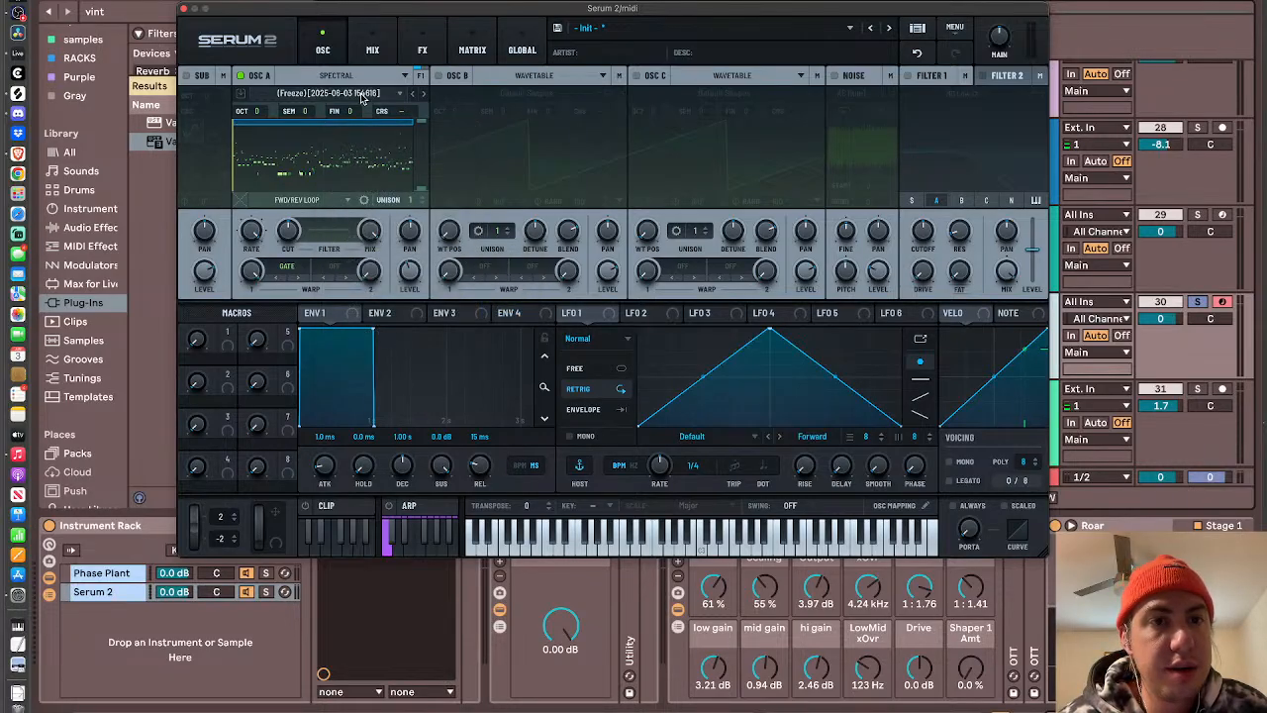
right_click(338, 124)
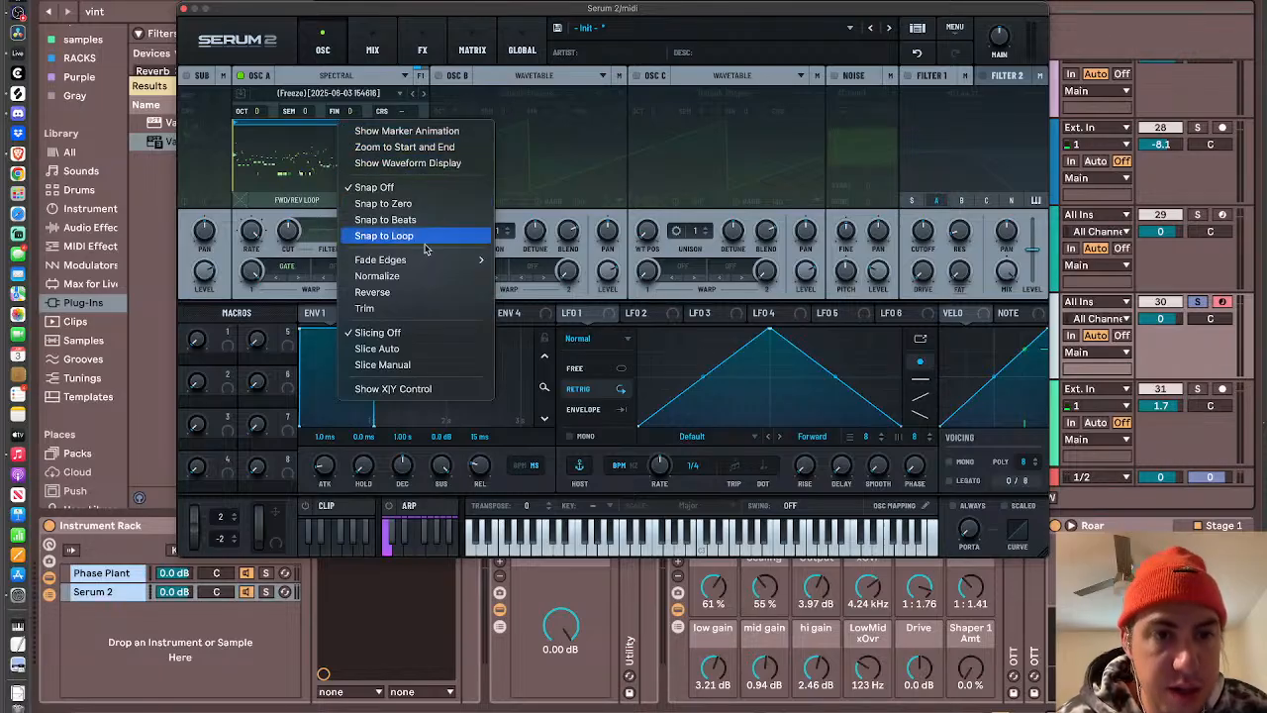
left_click(333, 177)
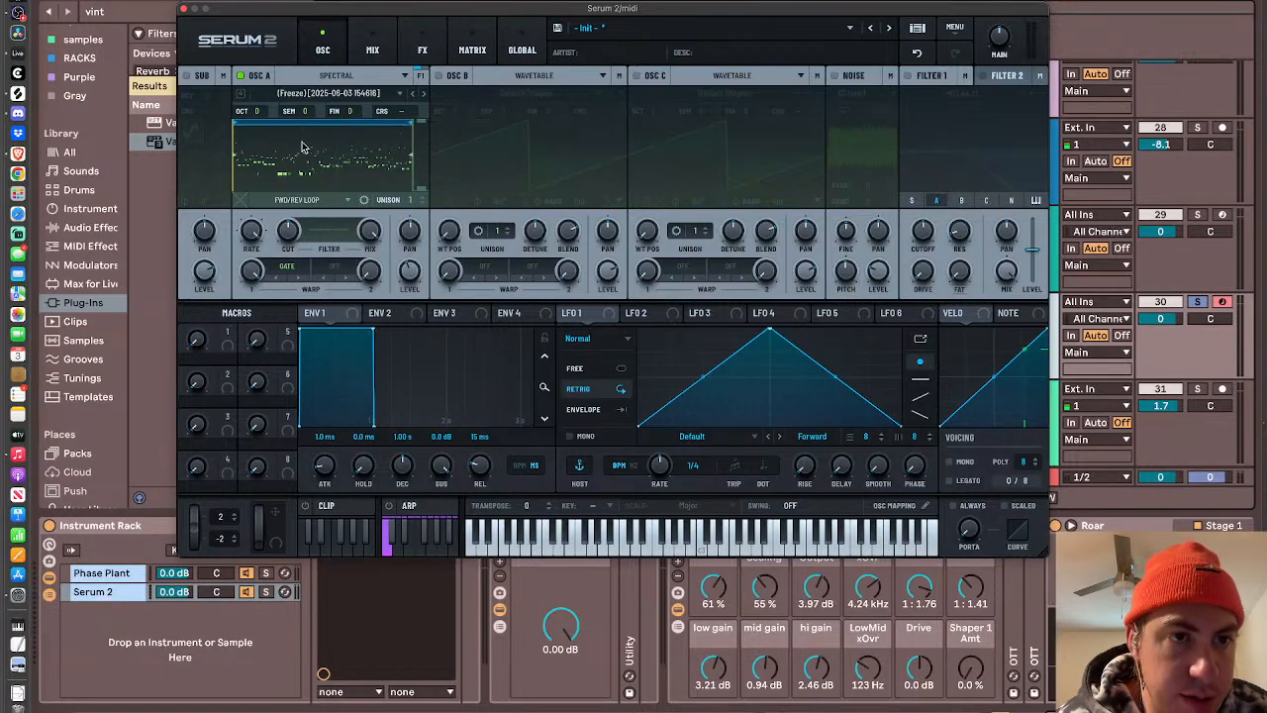
right_click(235, 126)
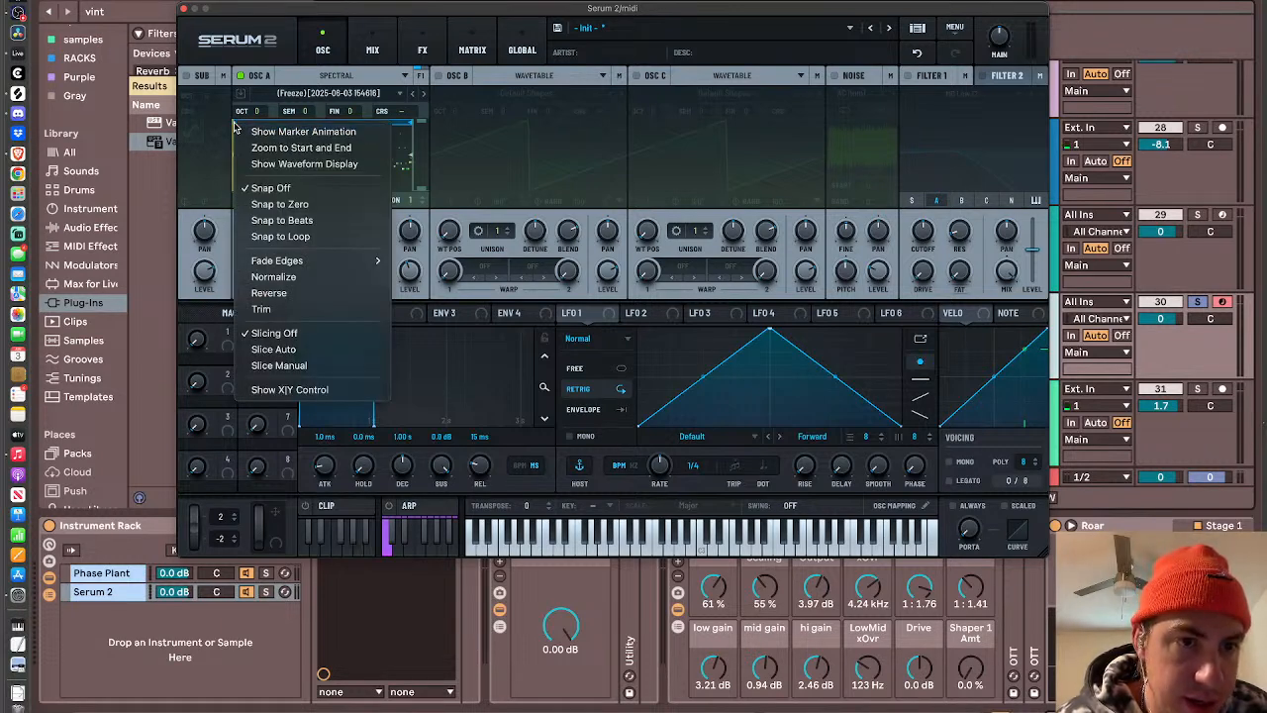
left_click(308, 247)
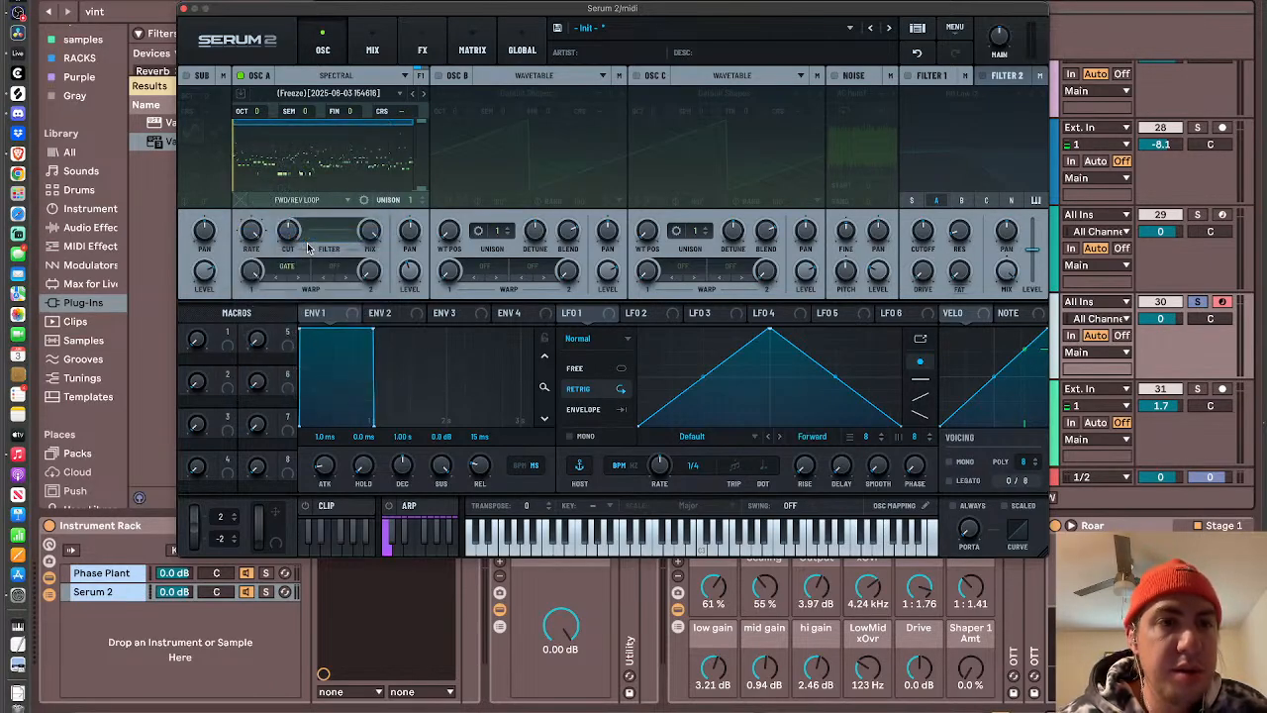
- Shorten oscillator A's loop region from both ends to a small section in the first half of the sample
left_click_drag(414, 126, 352, 128)
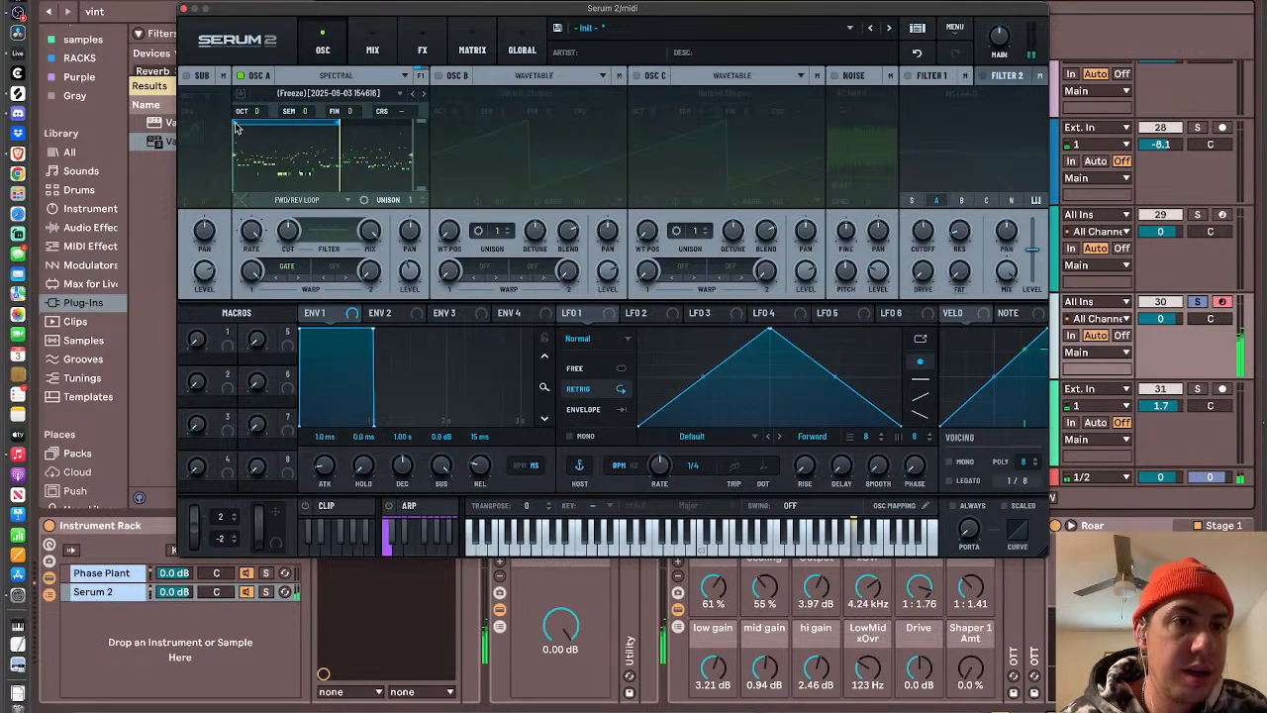
left_click_drag(236, 127, 337, 126)
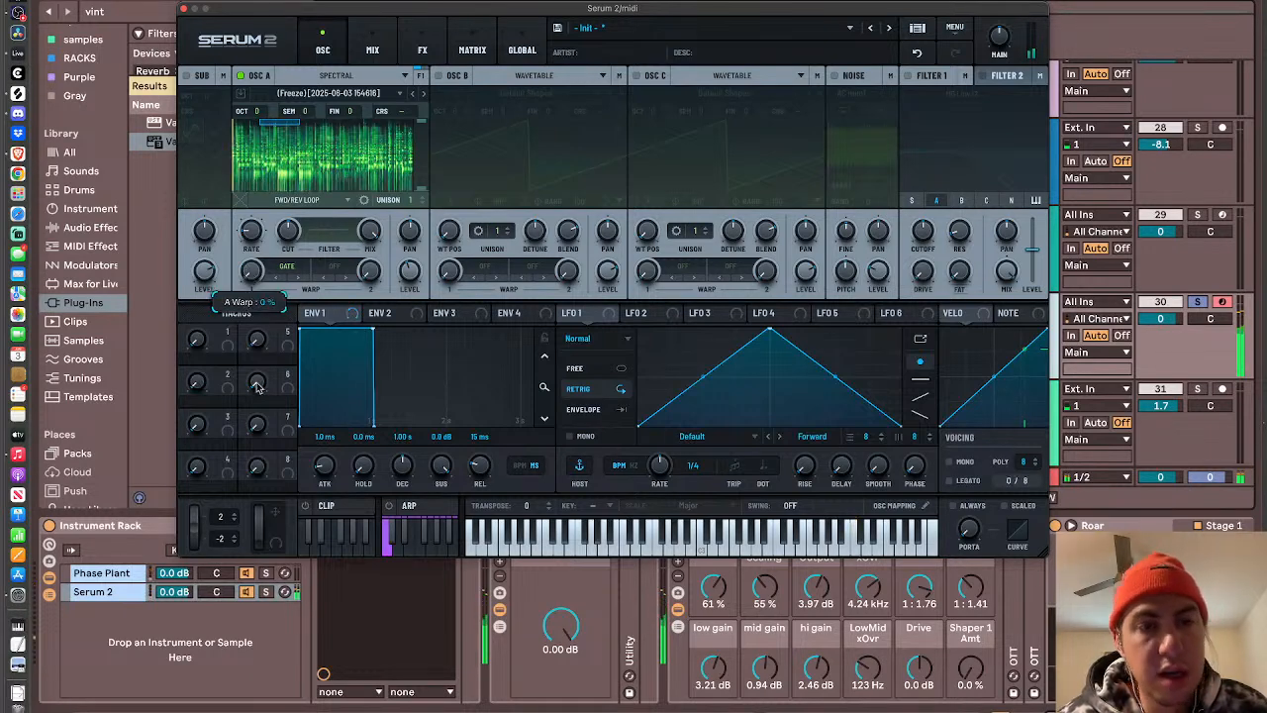
- Assign LFO 1 to oscillator A's Gate warp amount and slow the LFO rate to one bar
left_click_drag(579, 314, 256, 274)
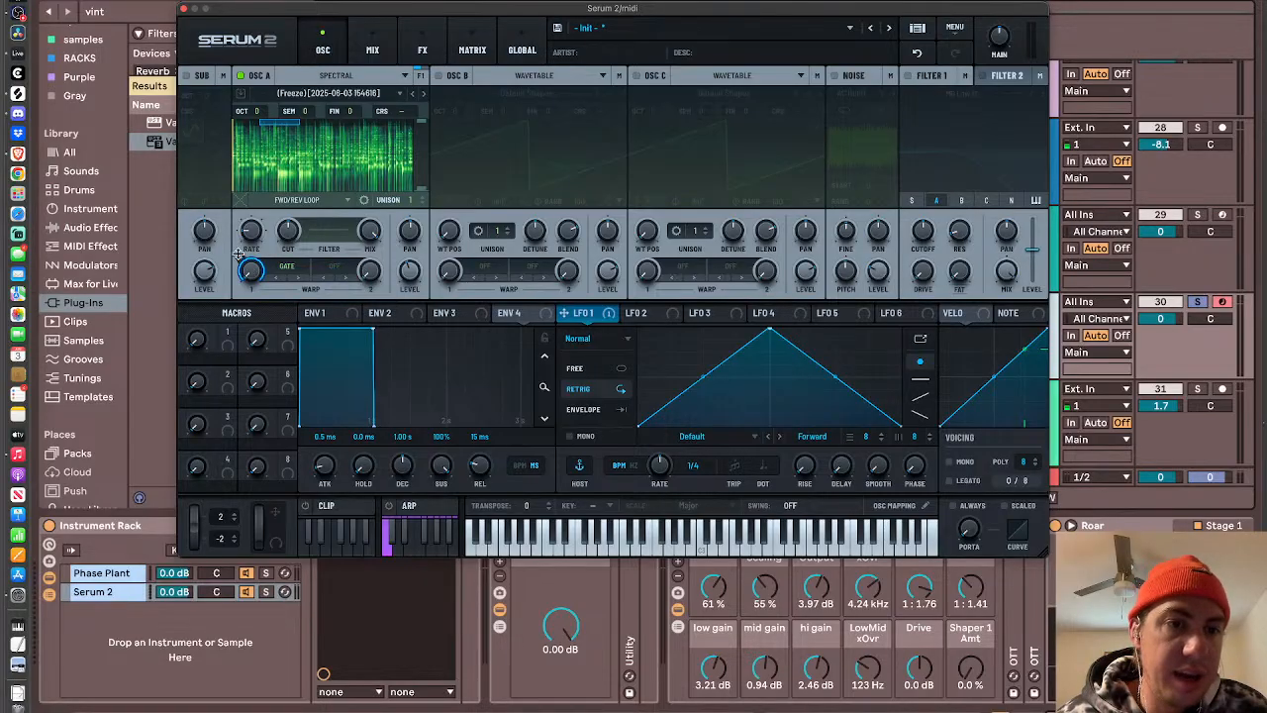
left_click_drag(658, 465, 655, 486)
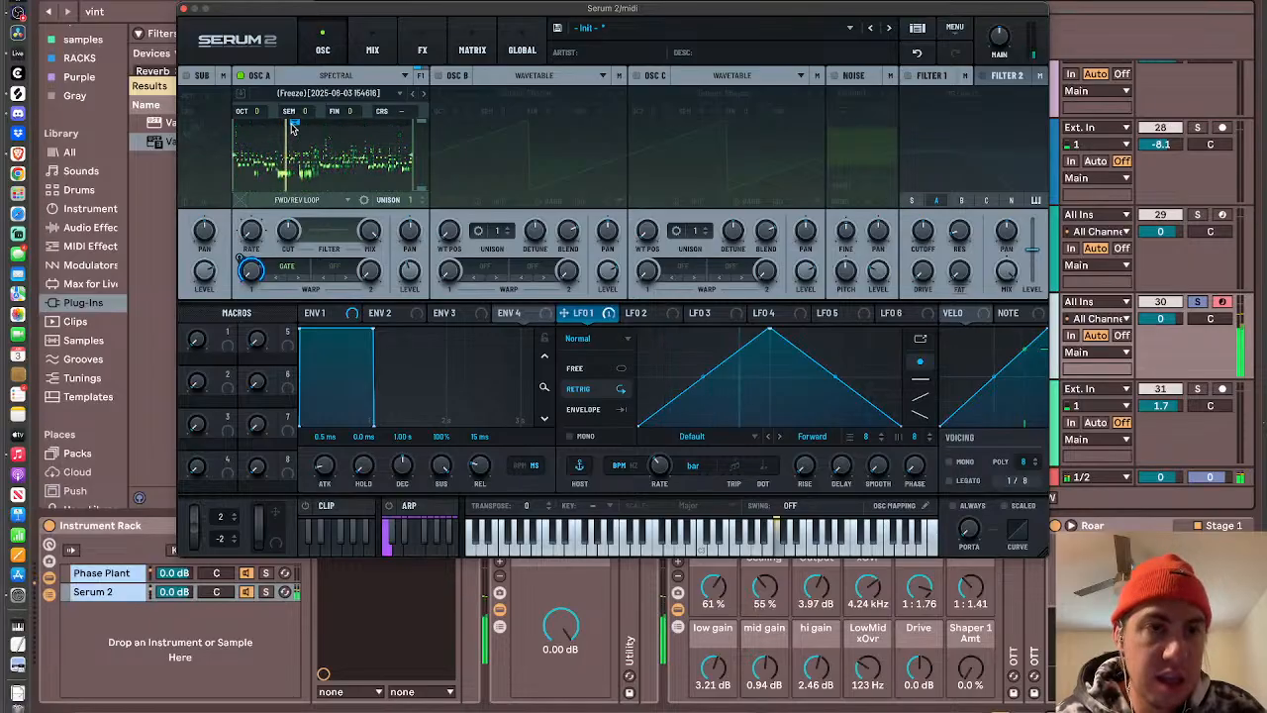
- Close the synth window and copy the Cluster Delay and ValhallaVintageVerb devices from midi track 29 onto midi track 30
left_click(185, 9)
left_click(1005, 244)
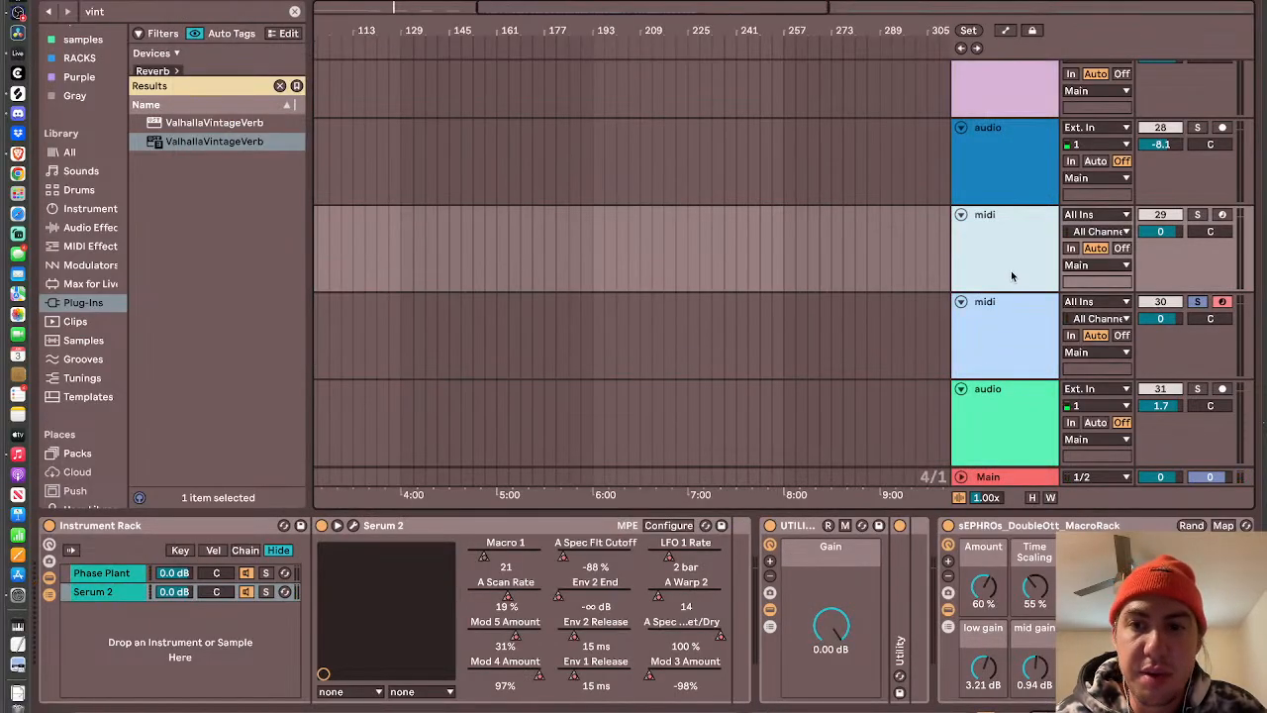
left_click(984, 375)
left_click(1004, 260)
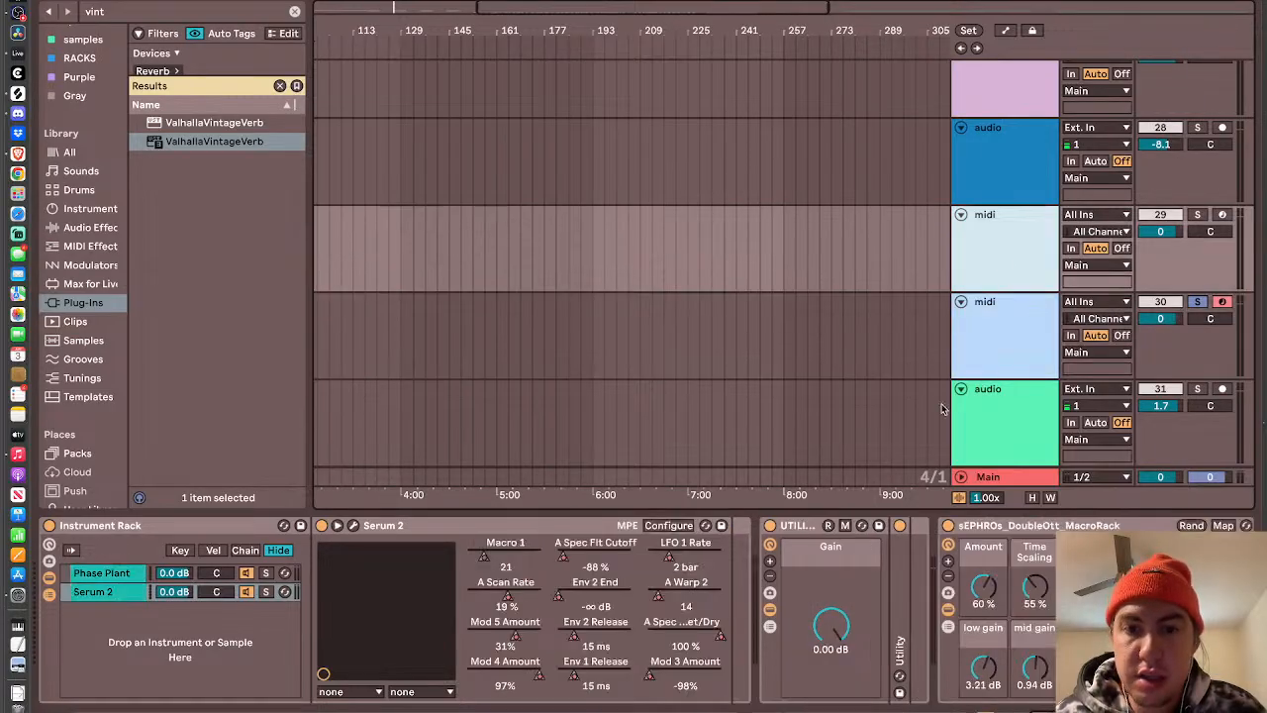
scroll(1057, 519, "right", 10)
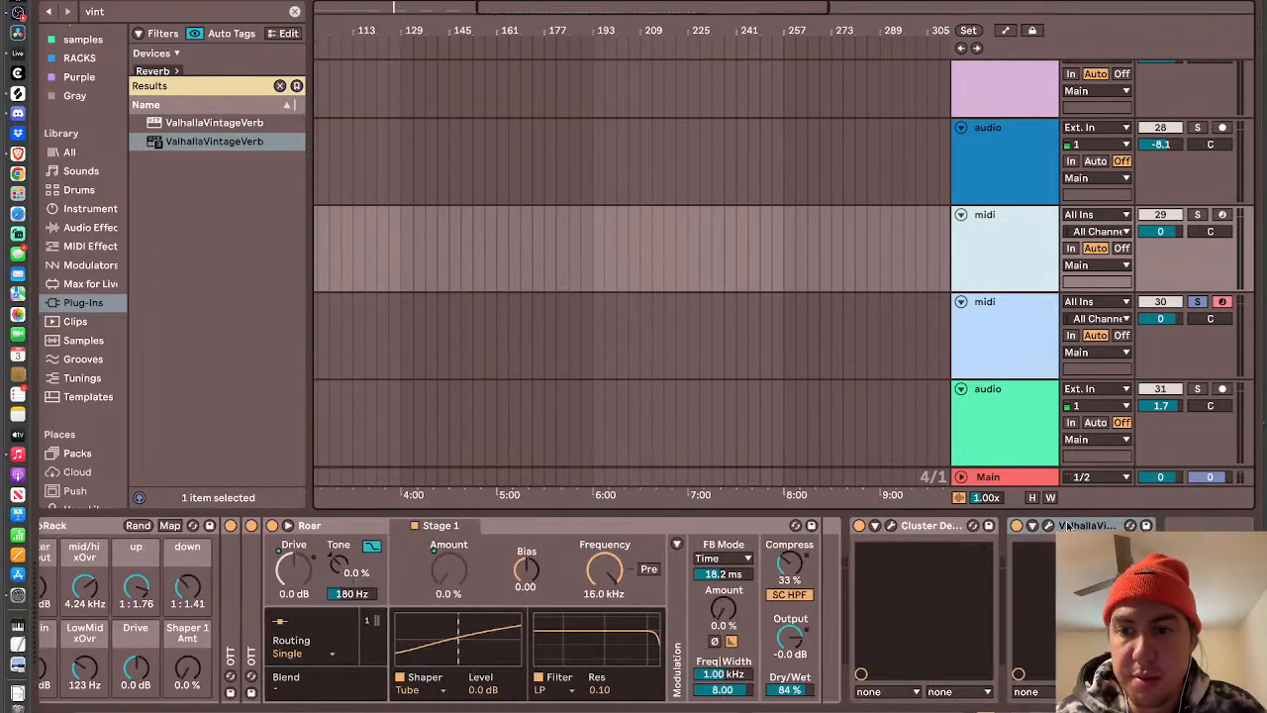
left_click(1065, 526)
left_click(932, 528)
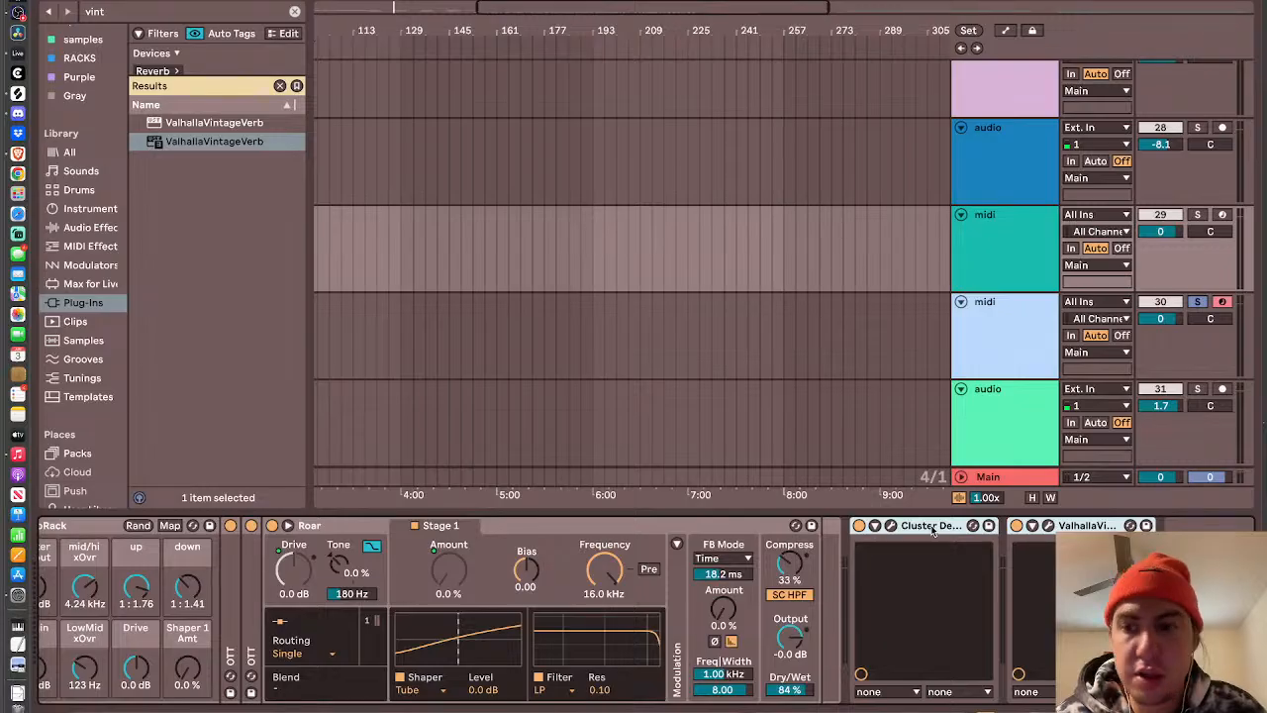
left_click(1016, 310)
scroll(1017, 309, "down", 3)
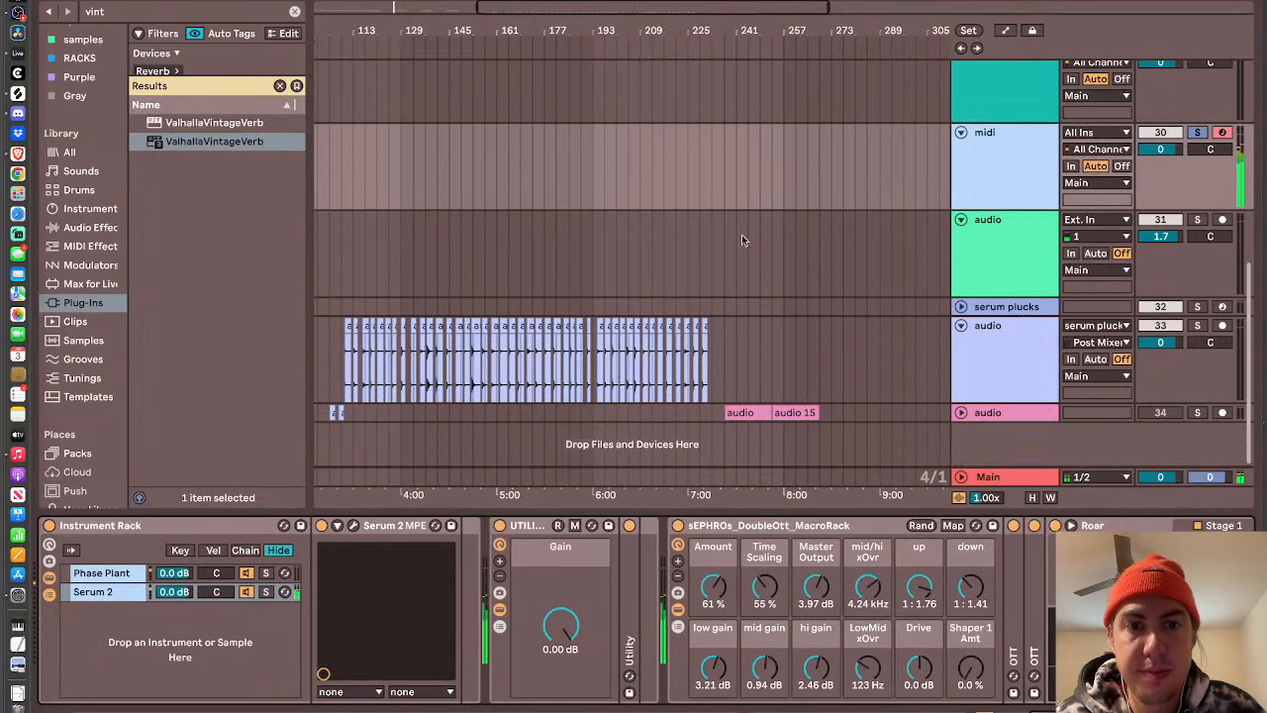
- Reopen Serum 2 on track 30, set LFO 1's rate to 1/2, and stretch oscillator A's loop across the sample's second half
scroll(742, 234, "left", 5)
scroll(742, 234, "up", 2)
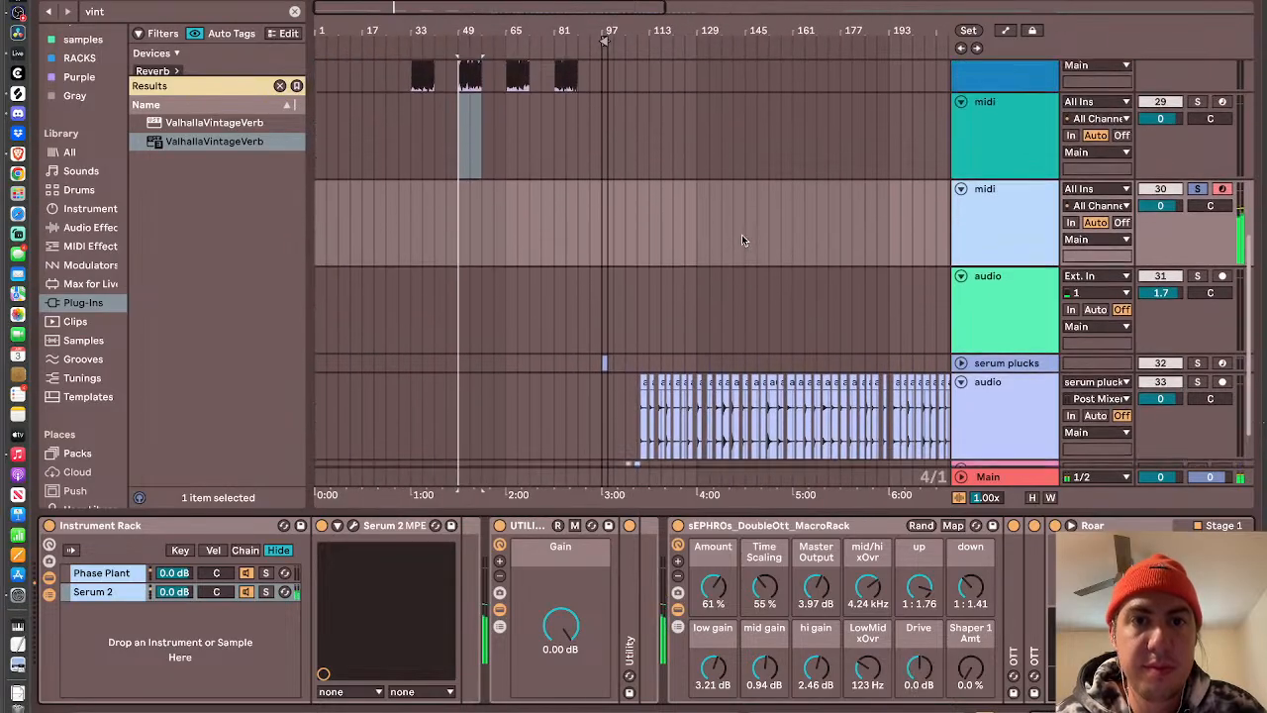
scroll(742, 239, "up", 1)
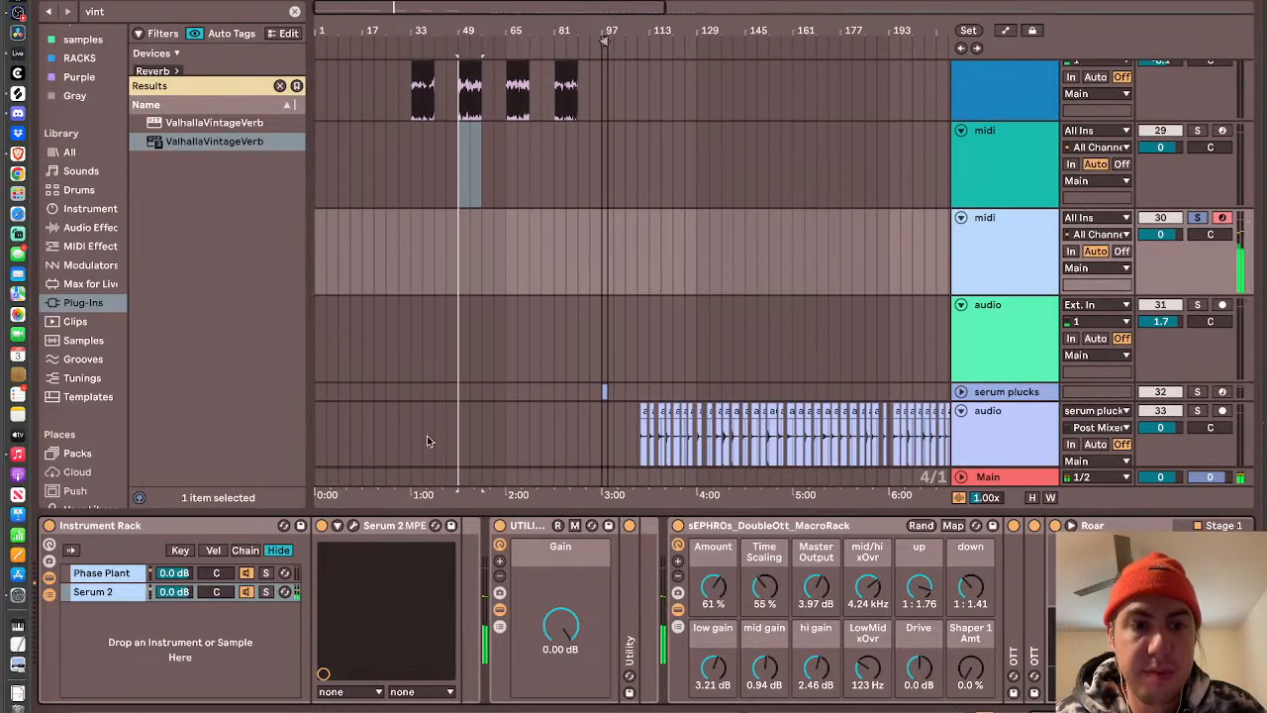
left_click(353, 526)
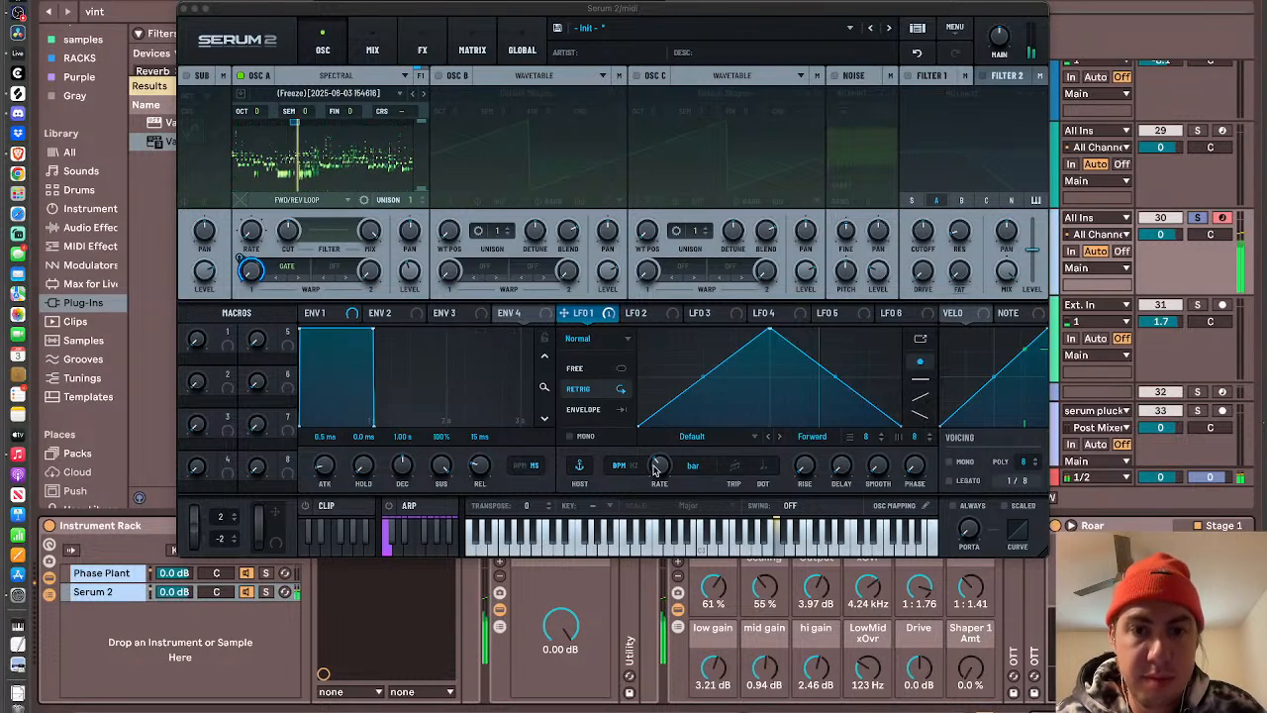
left_click_drag(654, 469, 655, 466)
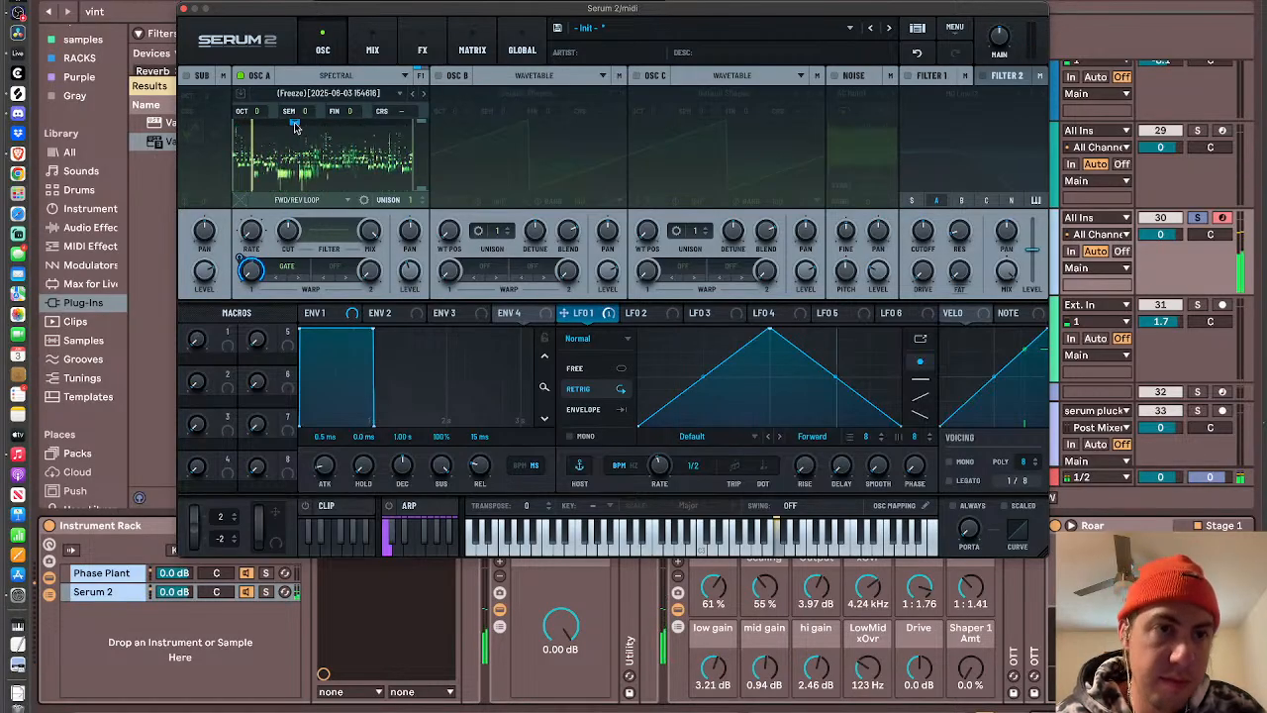
left_click_drag(345, 126, 373, 132)
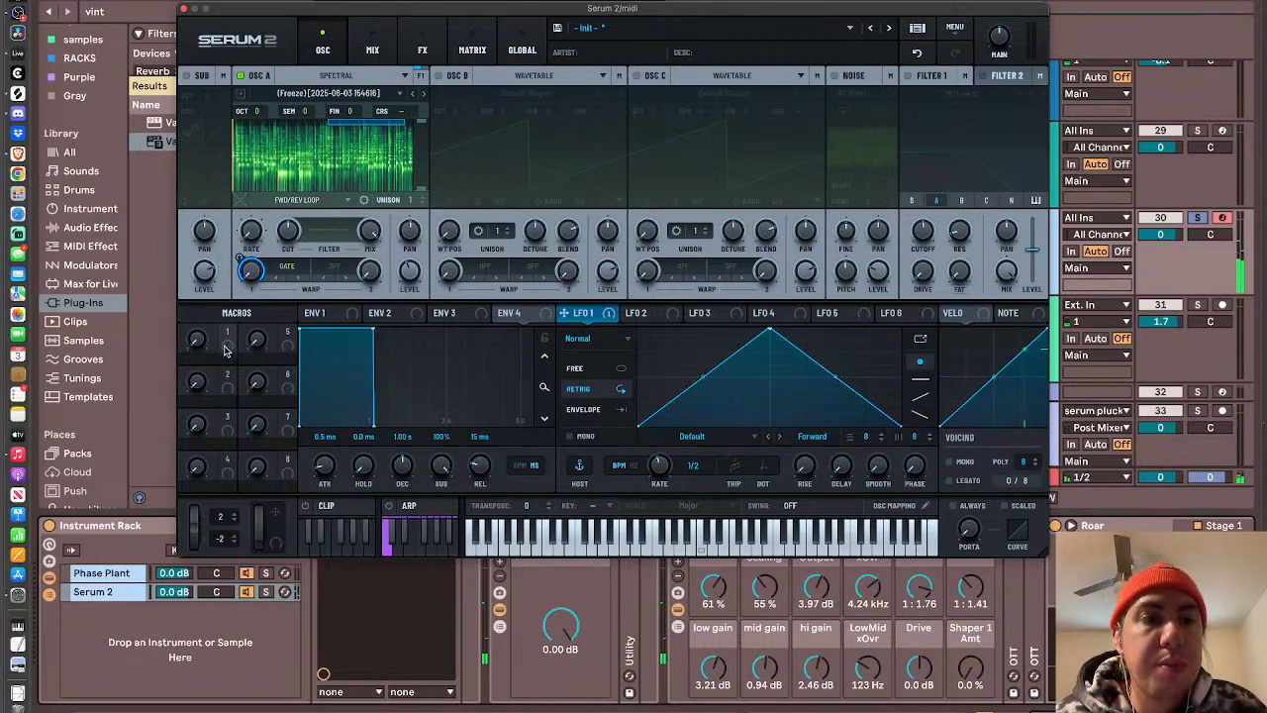
- Assign Macro 1 to oscillator A's sample start position and raise the macro while playing notes
left_click_drag(228, 338, 254, 183)
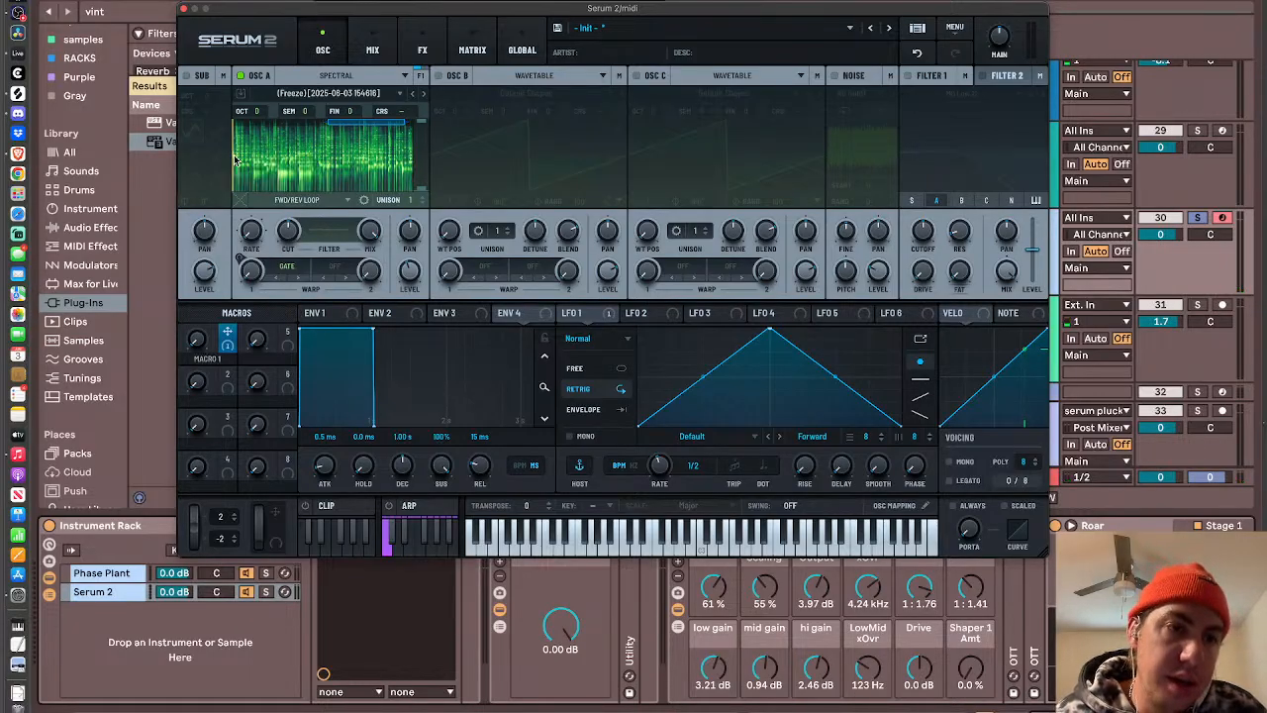
left_click_drag(197, 343, 186, 290)
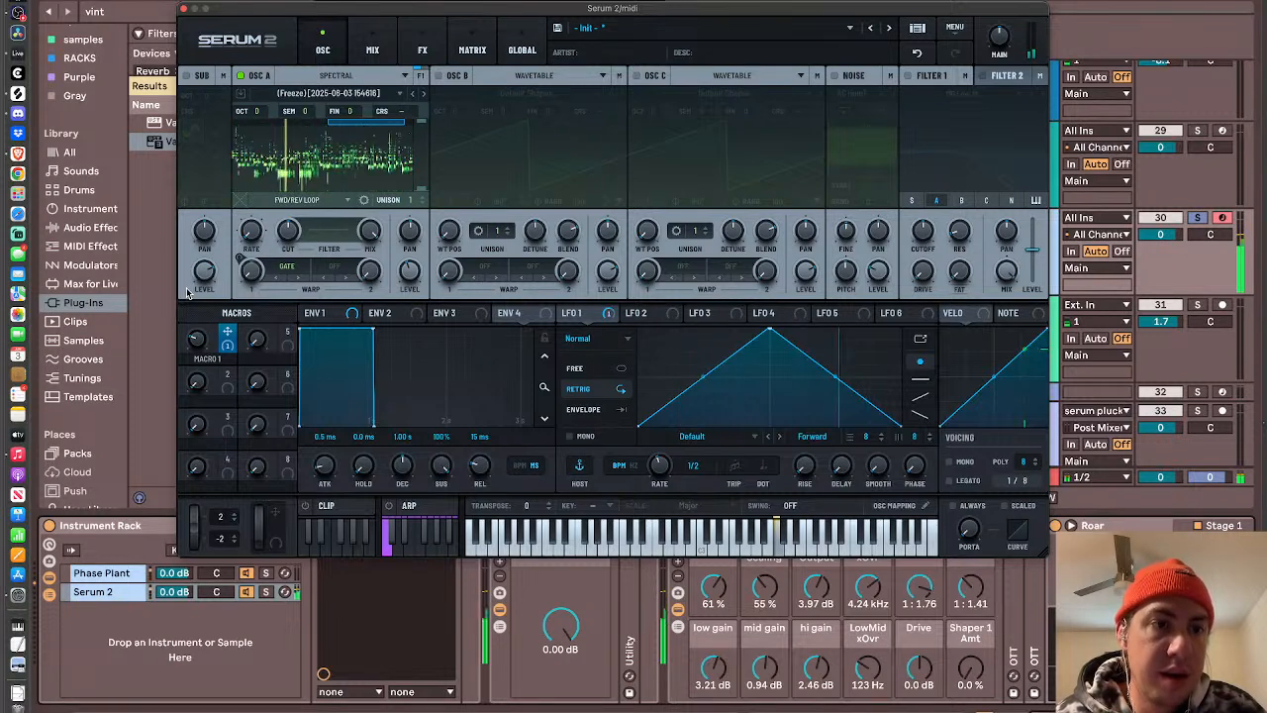
left_click_drag(201, 341, 197, 313)
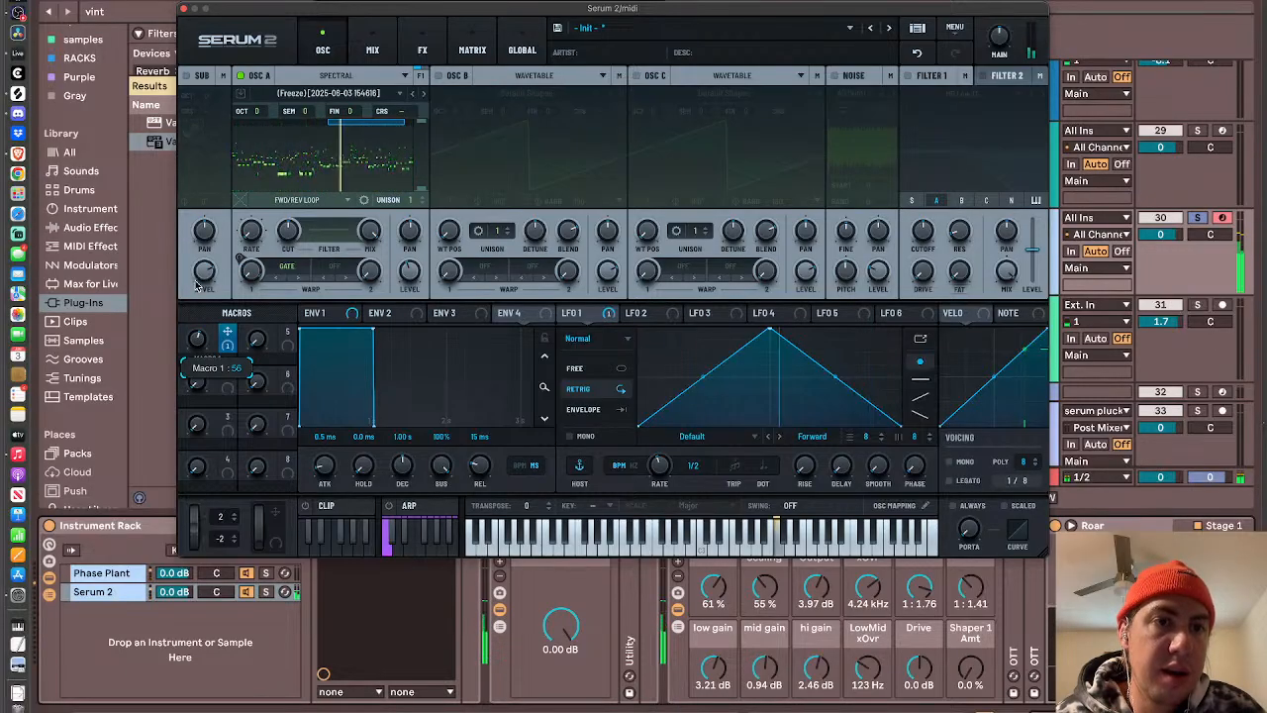
- Turn off Sample Length to BPM on oscillator A's scan rate and toggle its Transients option
right_click(249, 231)
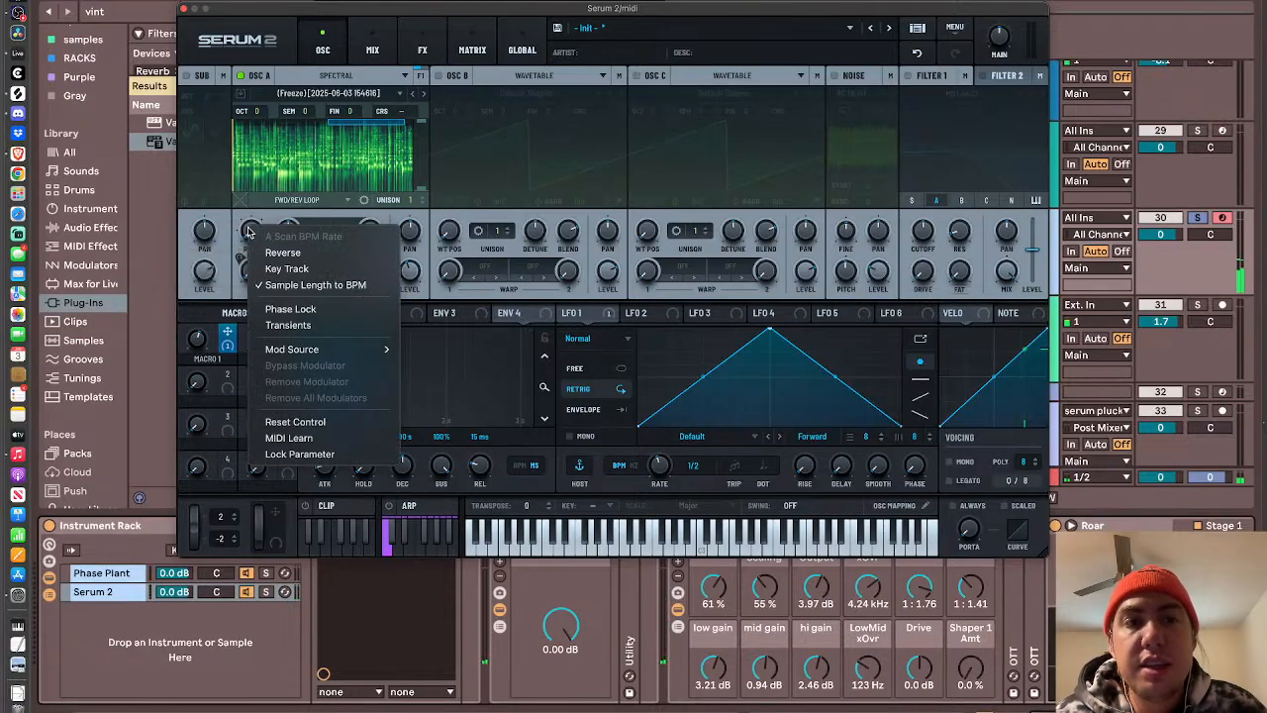
left_click(287, 284)
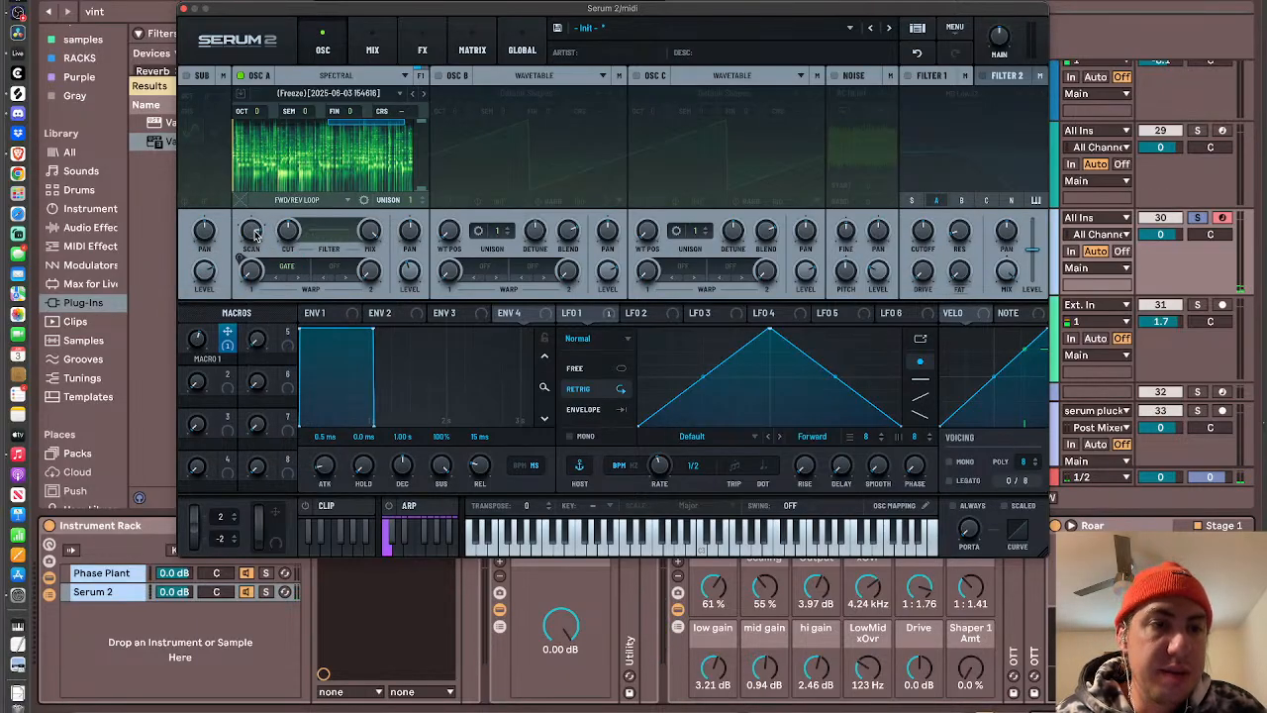
right_click(255, 234)
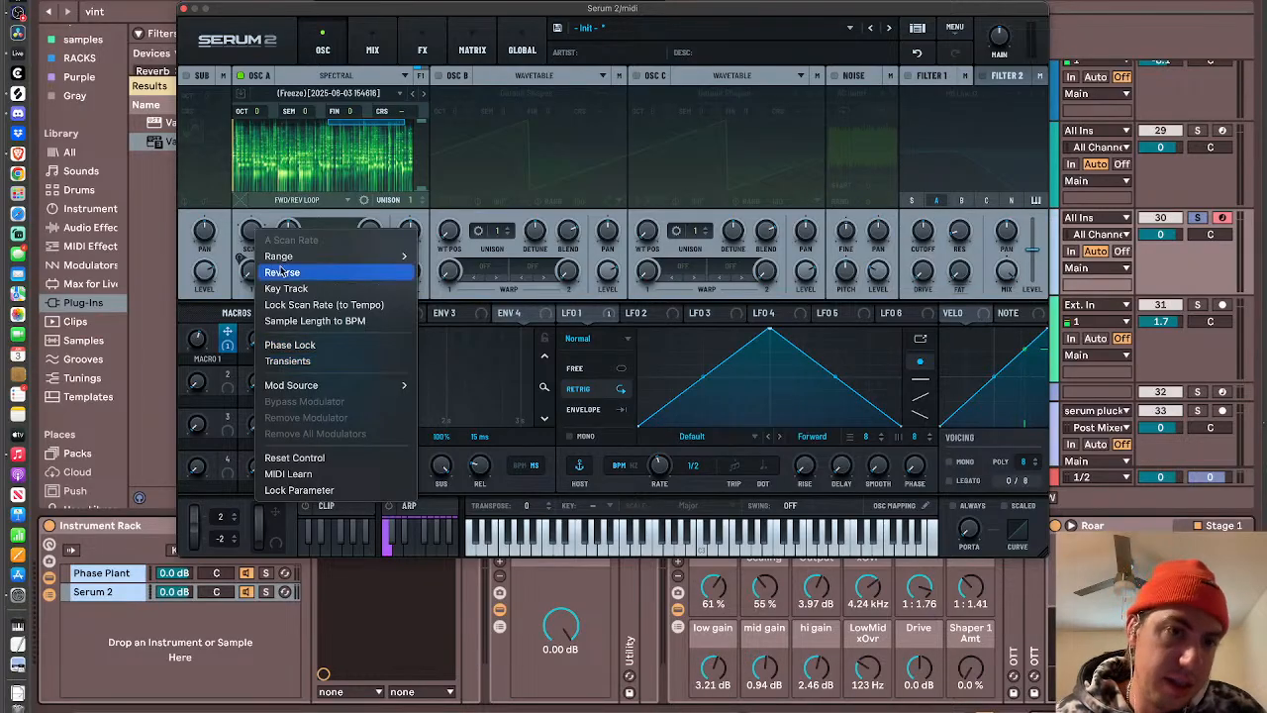
left_click(320, 363)
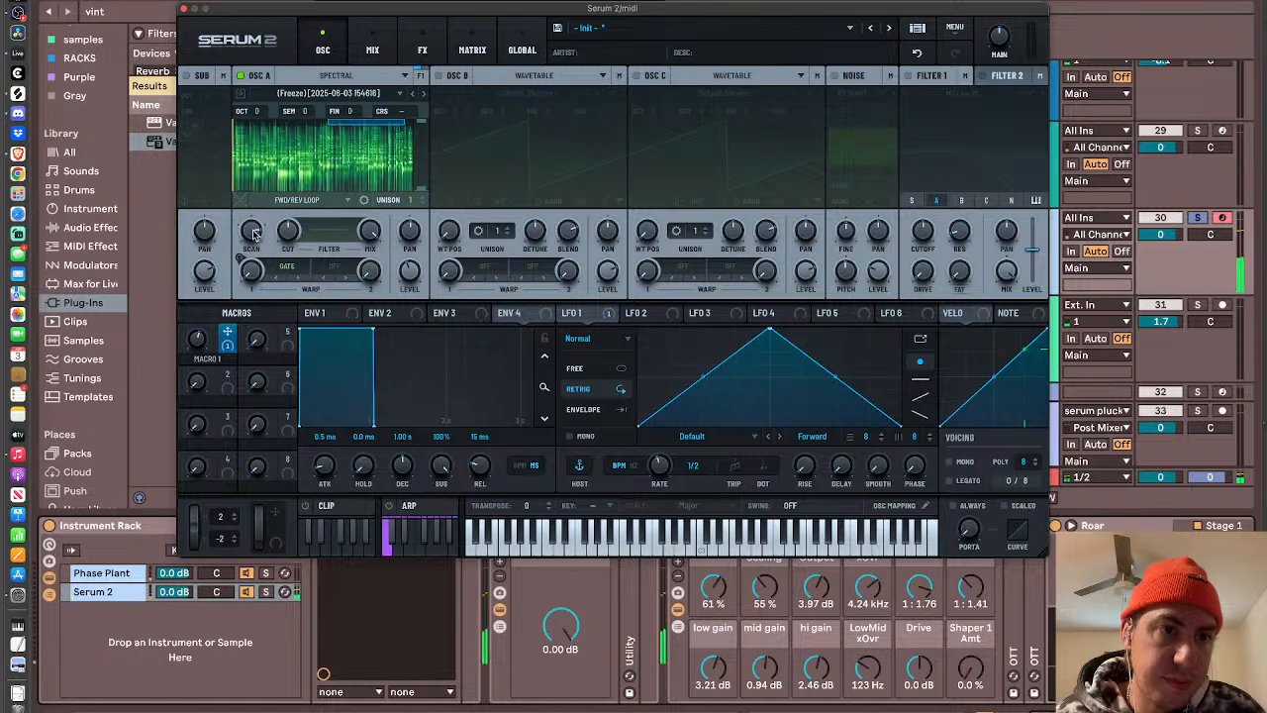
- Lower oscillator A's scan rate through about 47 % while holding a note
left_click_drag(253, 232, 254, 265)
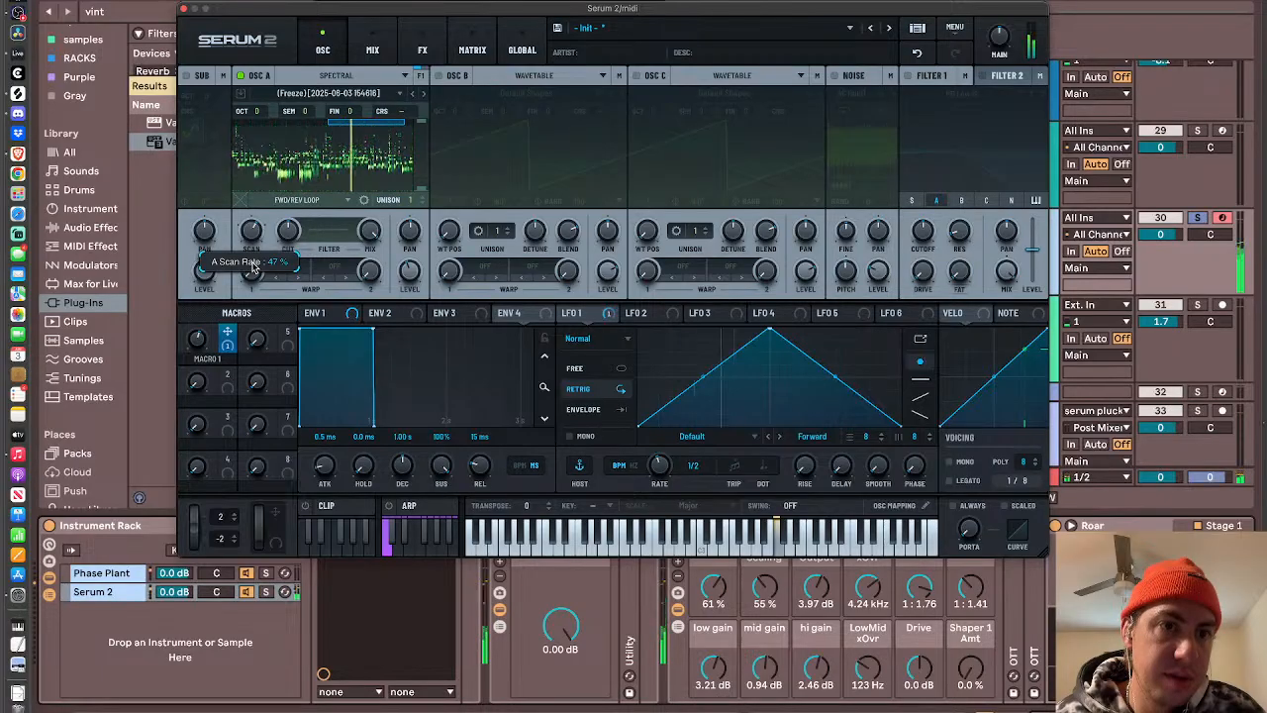
mouse_move(254, 265)
left_mouse_down()
mouse_move(252, 246)
mouse_move(249, 272)
left_mouse_up()
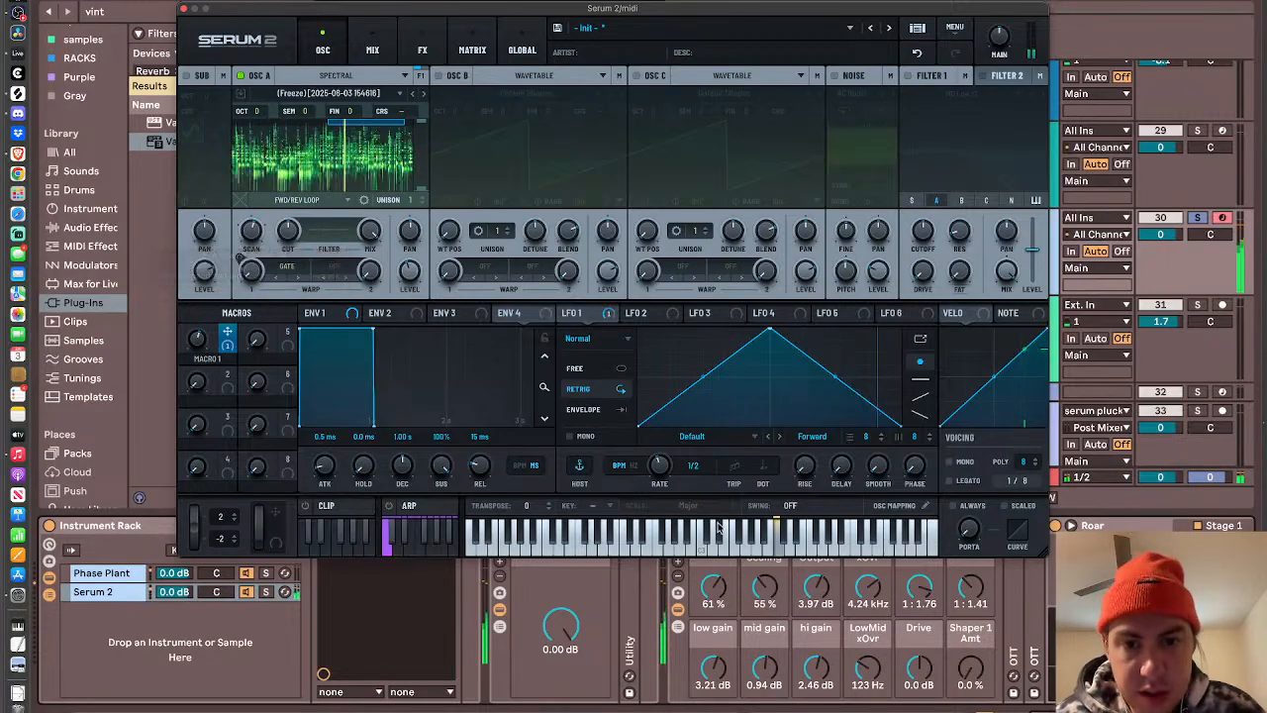
- Set LFO 1's rate to one bar and move the peak of its triangle shape slightly later
left_click_drag(656, 463, 662, 478)
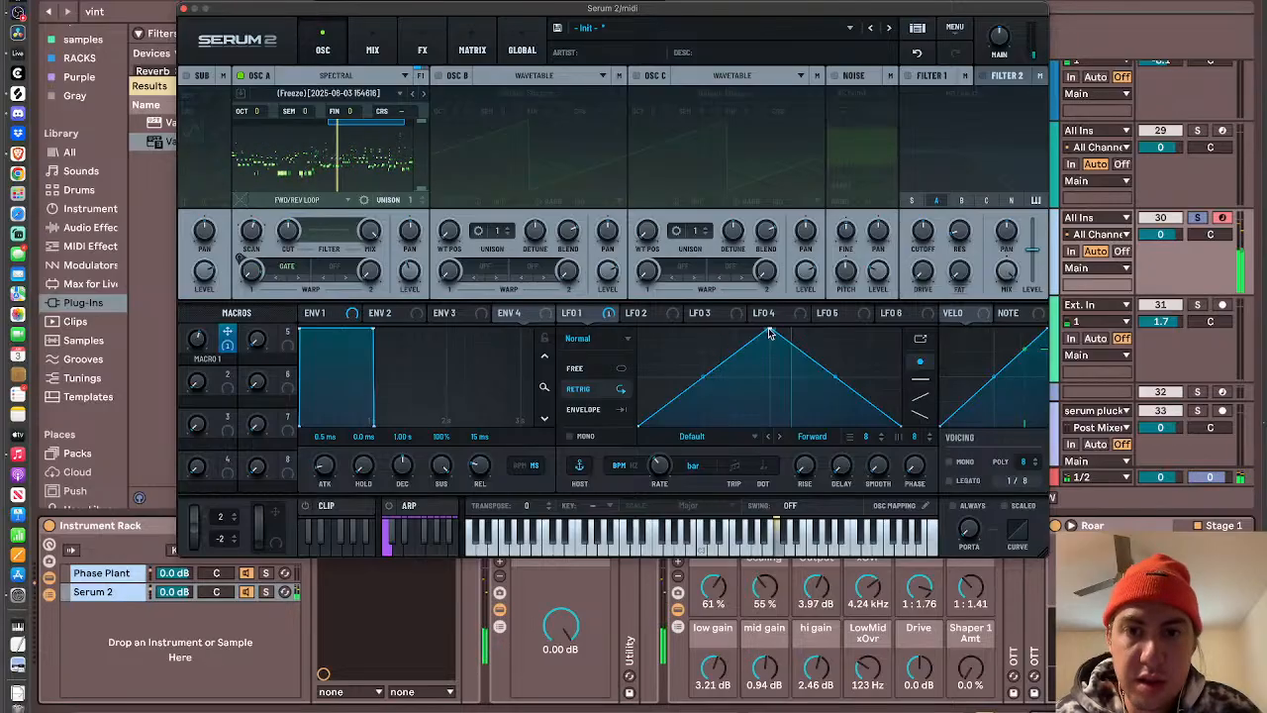
left_click_drag(789, 329, 796, 327)
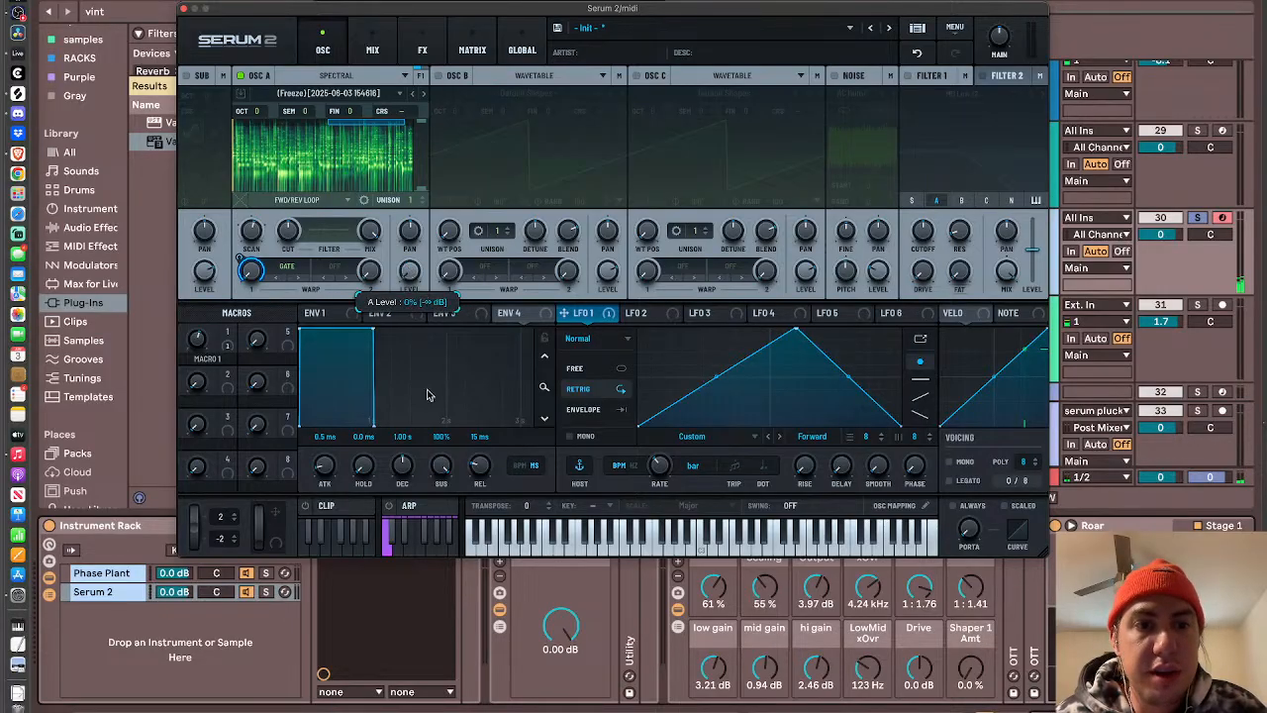
- Assign LFO 1 to oscillator A's level and LFO 2 to oscillator A's scan rate
left_click_drag(588, 317, 406, 267)
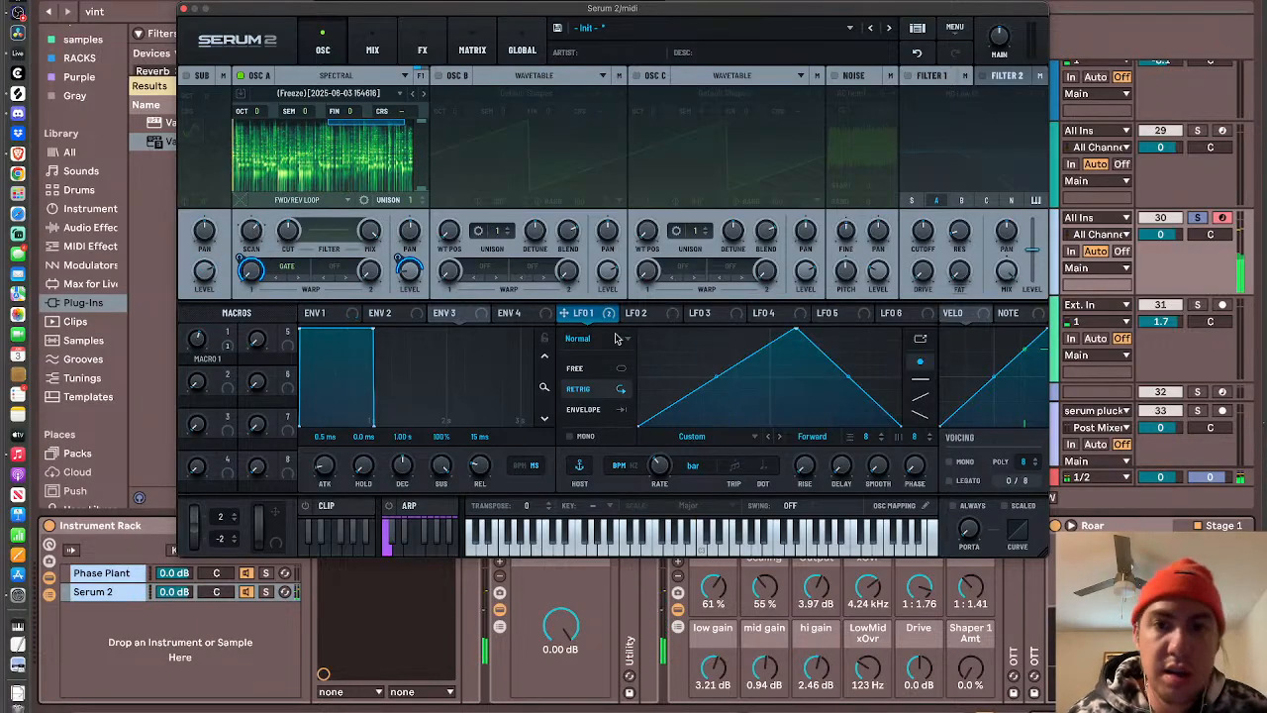
left_click(644, 313)
left_click_drag(663, 322, 253, 229)
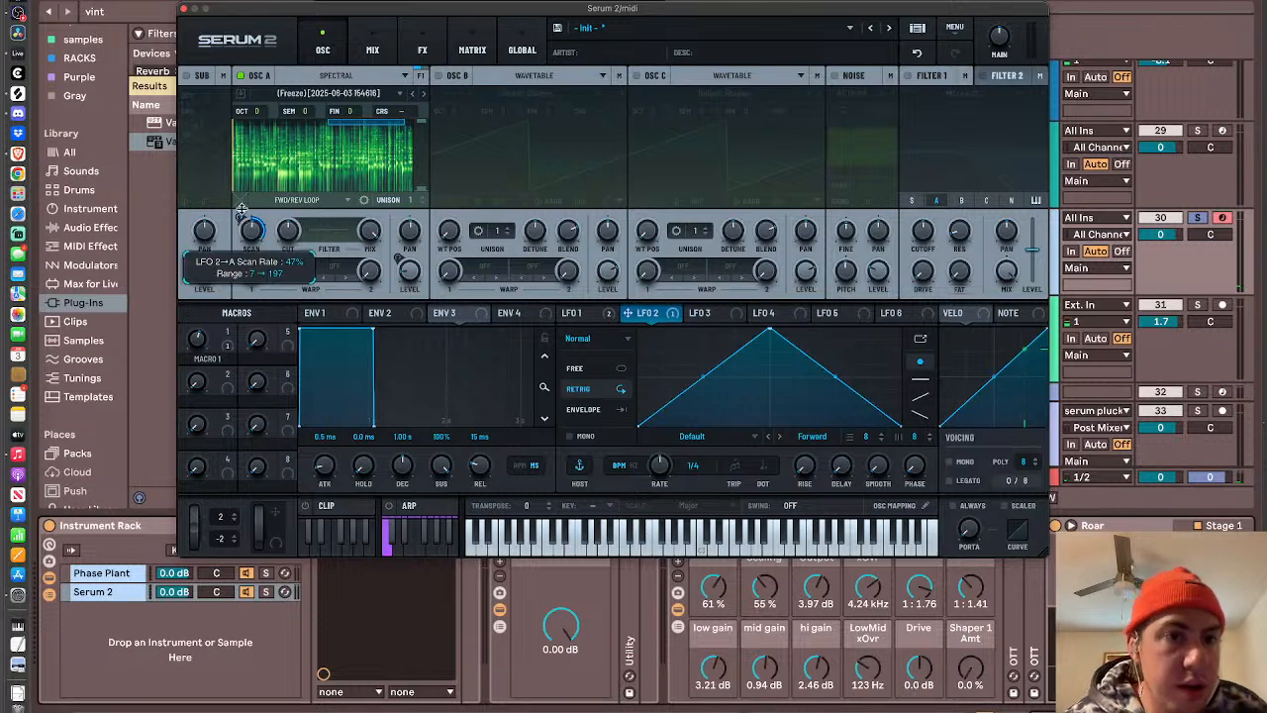
- Draw an irregular stepped pattern with flat steps of varying heights across LFO 2's grid
left_click(921, 388)
mouse_move(655, 391)
left_mouse_down()
mouse_move(687, 369)
mouse_move(831, 386)
mouse_move(865, 418)
mouse_move(887, 329)
left_mouse_up()
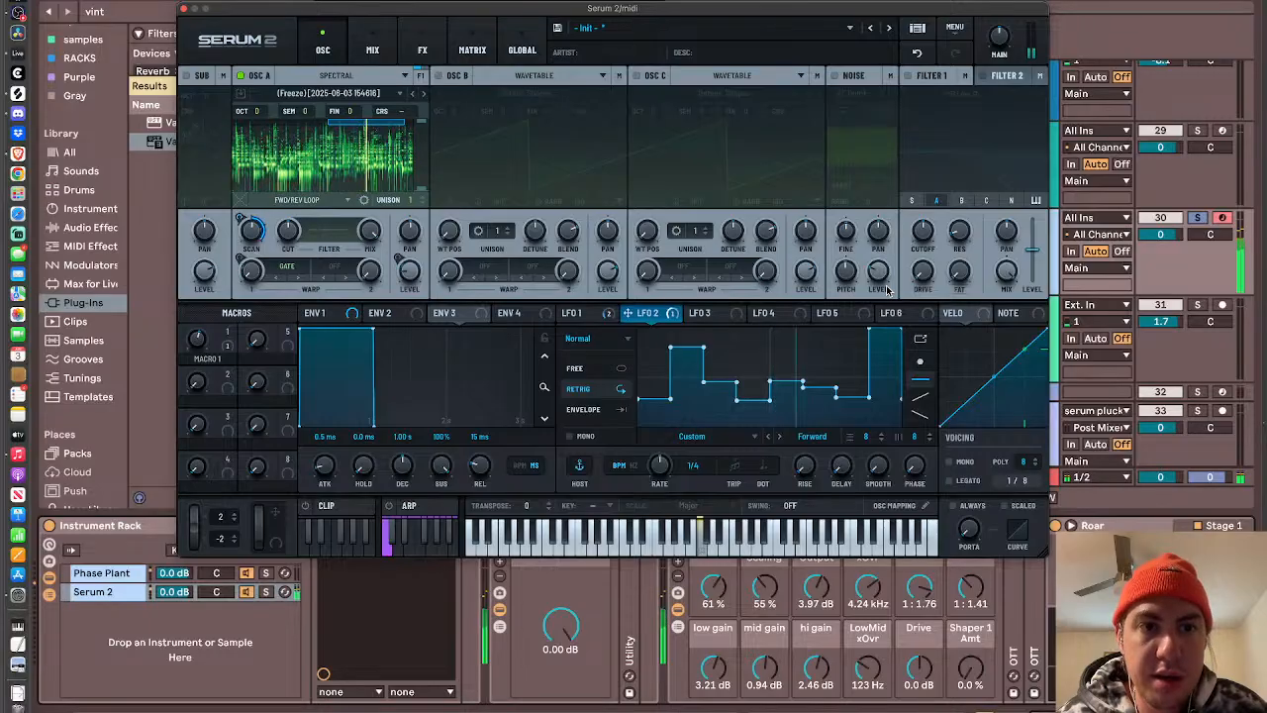
- Slow LFO 2's rate to 4 bars and adjust its modulation depth on oscillator A's scan rate
left_click_drag(662, 475, 664, 519)
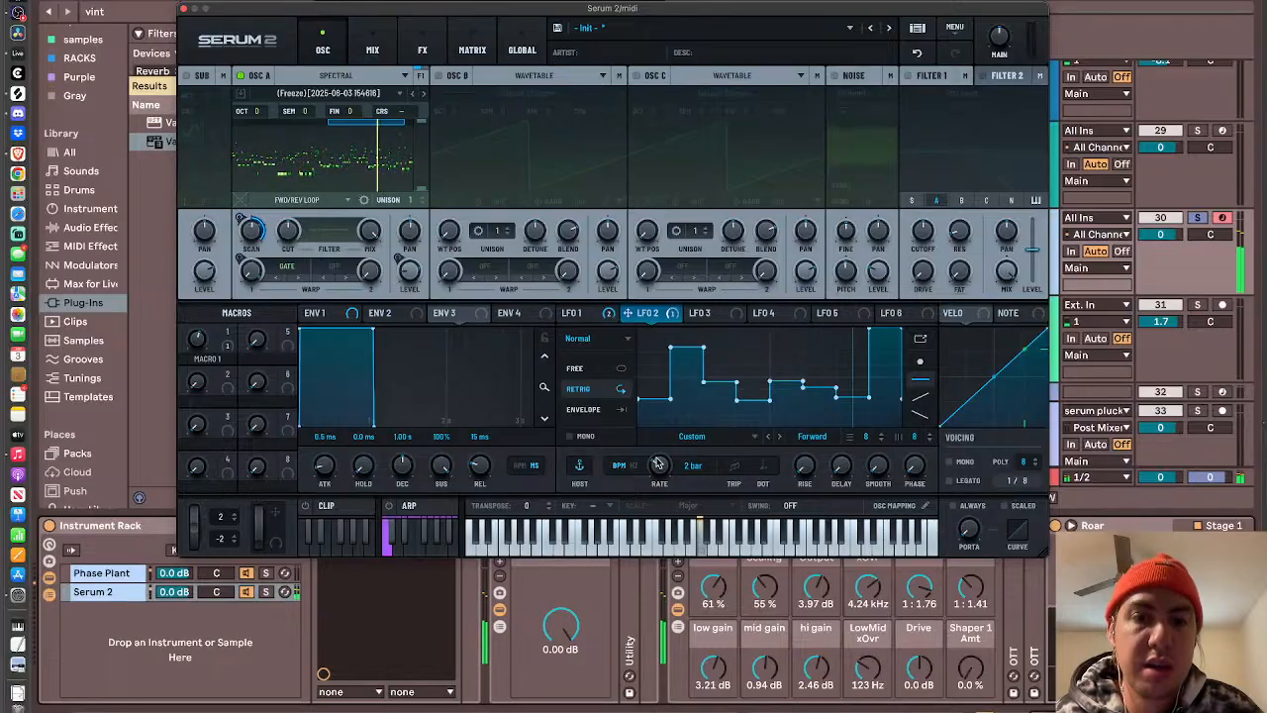
left_click_drag(658, 465, 658, 471)
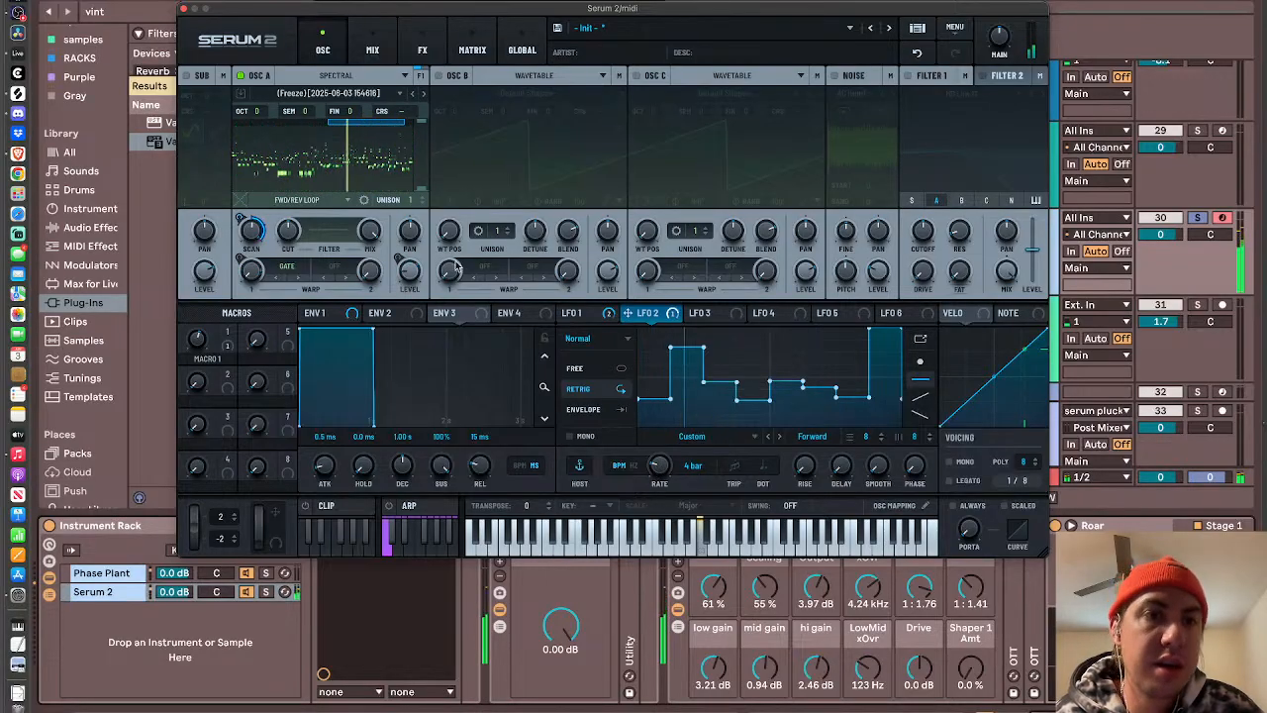
mouse_move(237, 254)
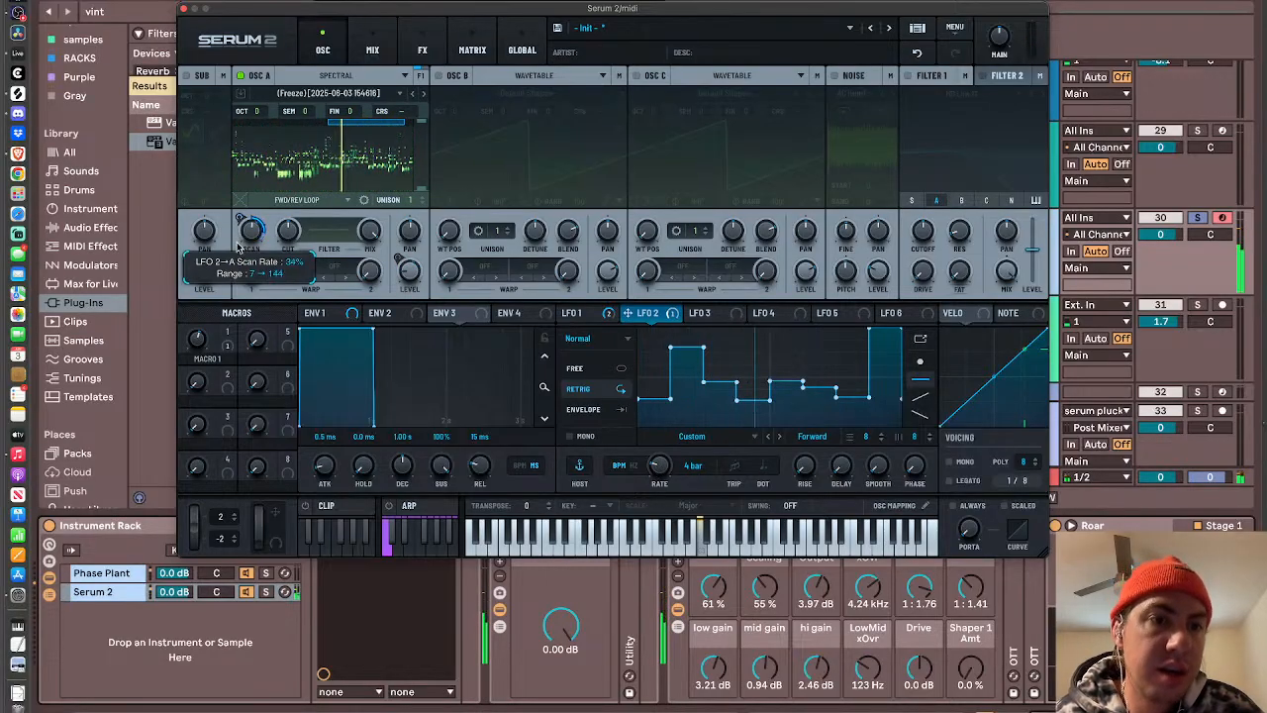
left_click_drag(238, 253, 237, 216)
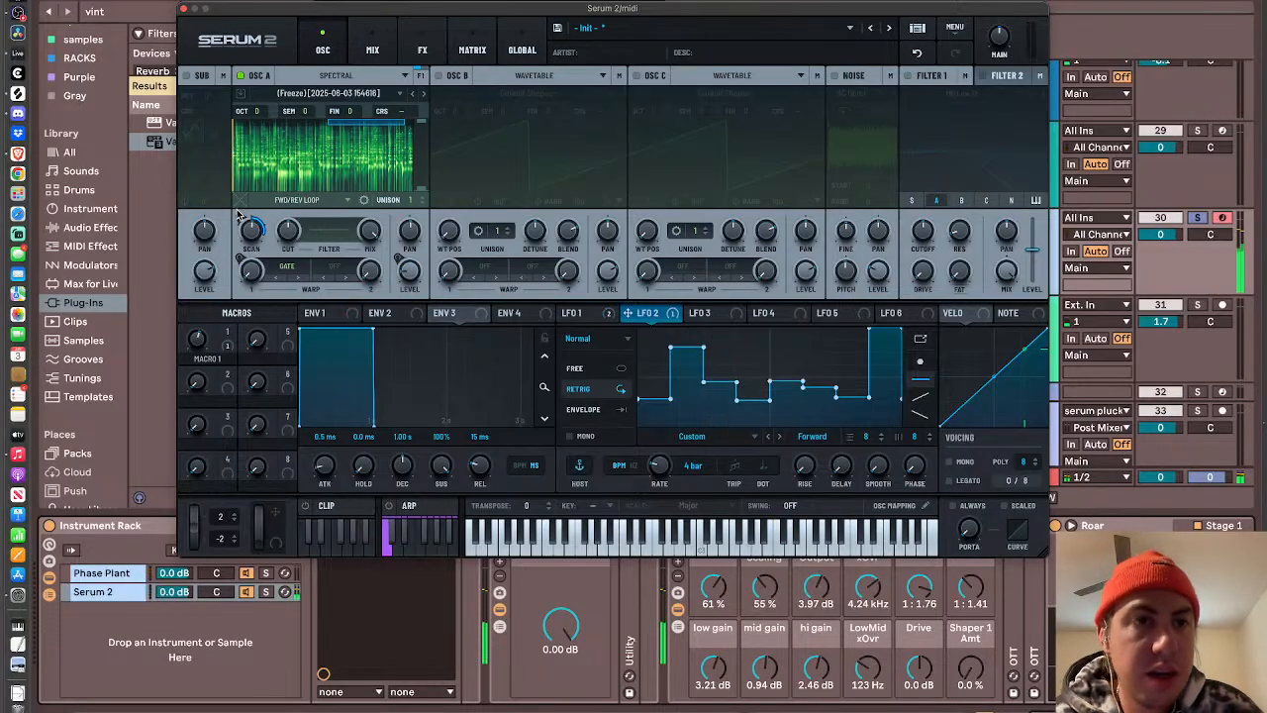
- Set oscillator A's second warp to the spectral Peak Oct +12 mode and raise its amount through about 70 % while playing notes
left_click(327, 269)
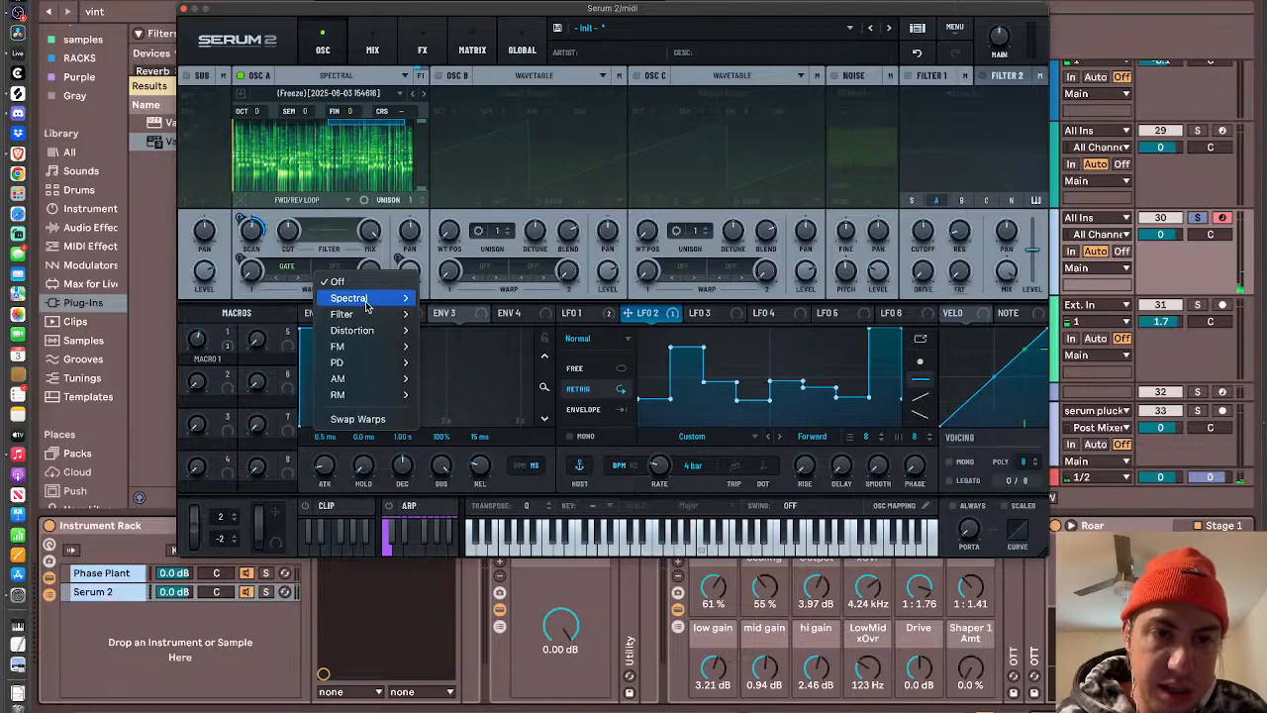
mouse_move(372, 299)
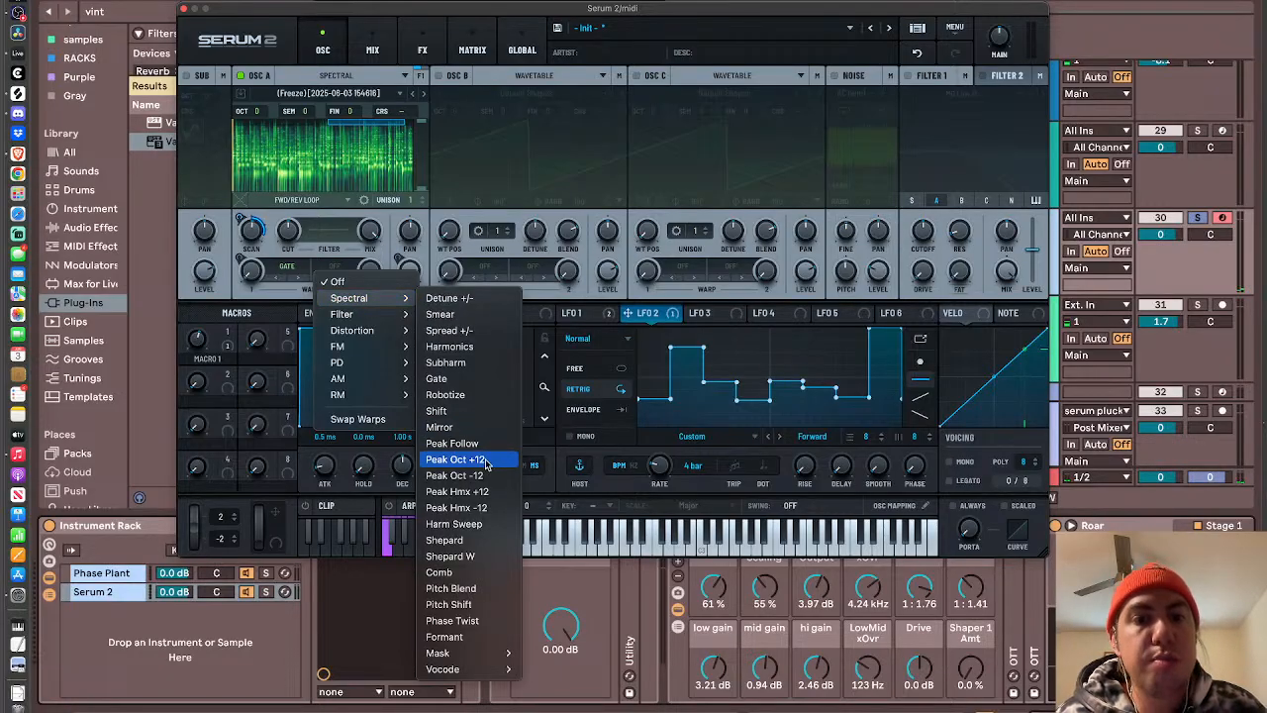
left_click(458, 459)
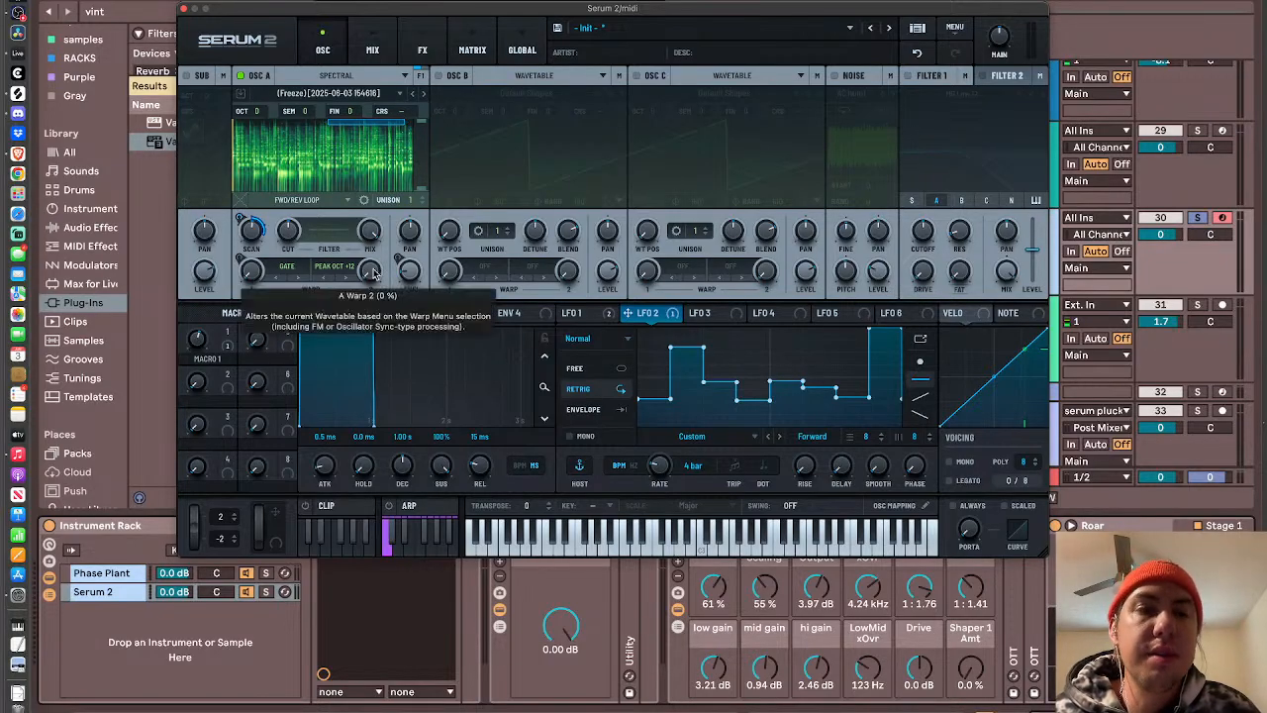
left_click_drag(374, 272, 377, 160)
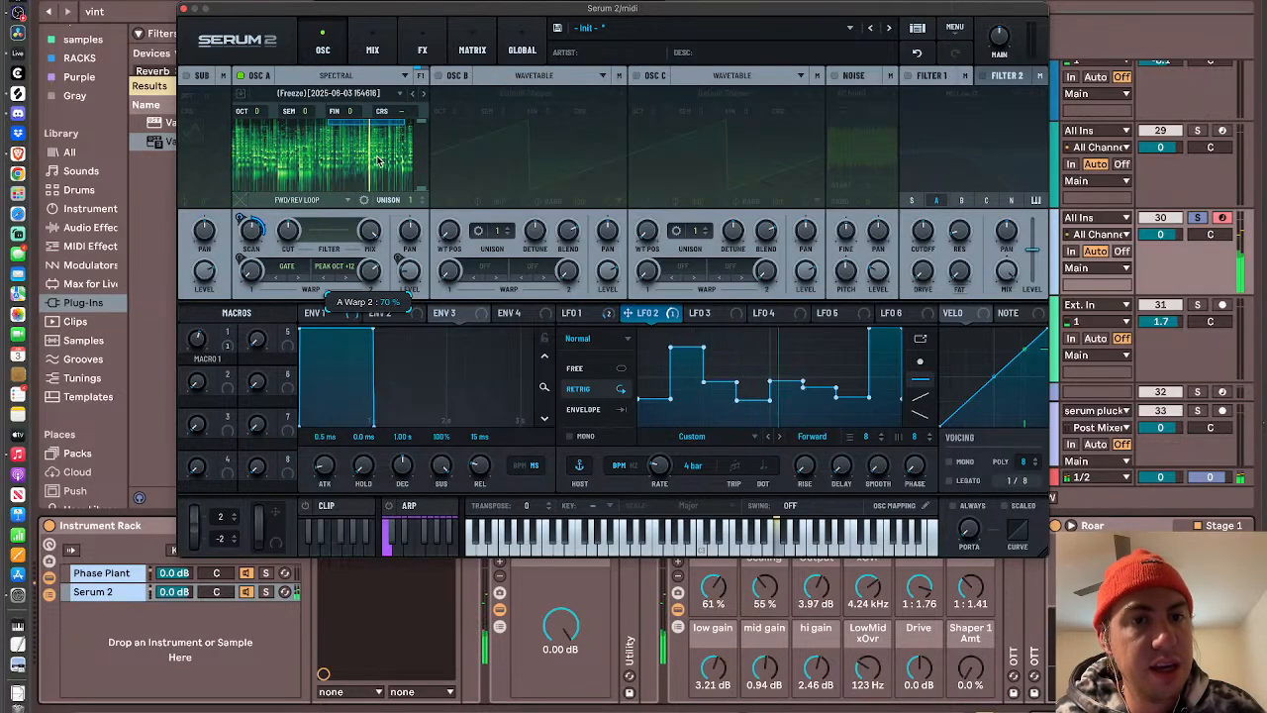
- Assign LFO 3 to oscillator A's second warp amount and slow its rate to one bar
left_click(710, 312)
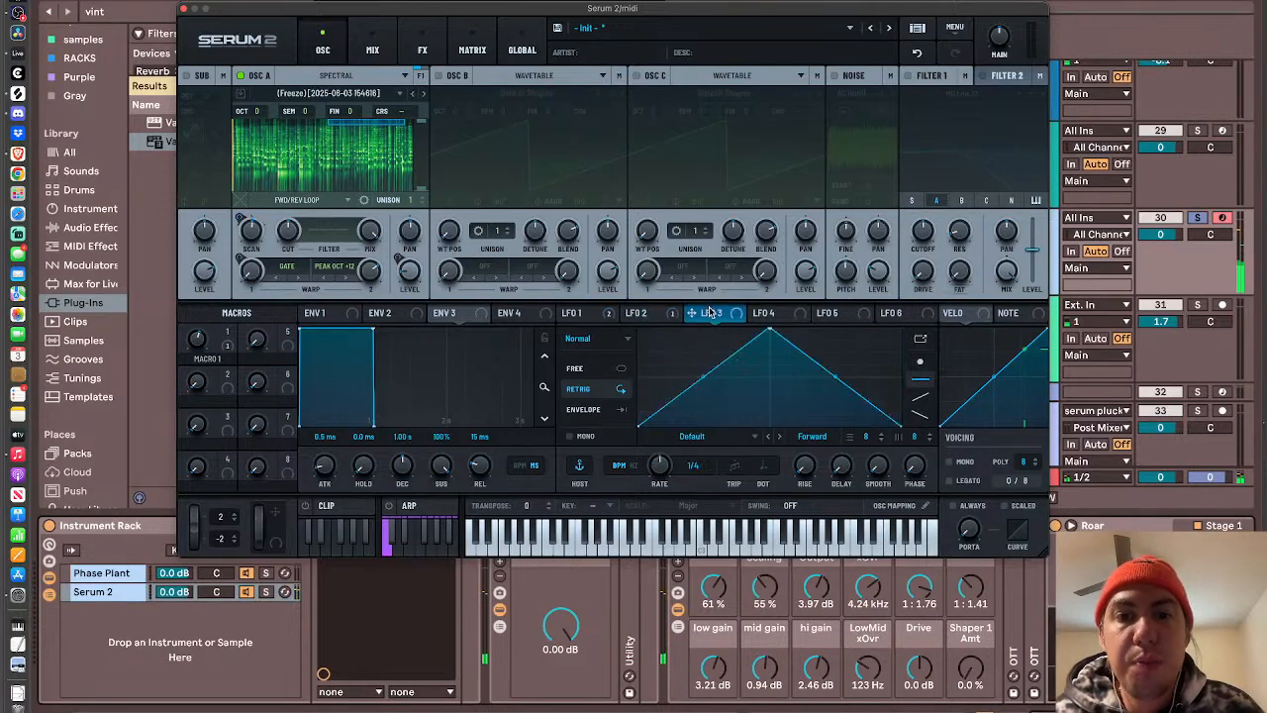
left_click_drag(712, 315, 369, 270)
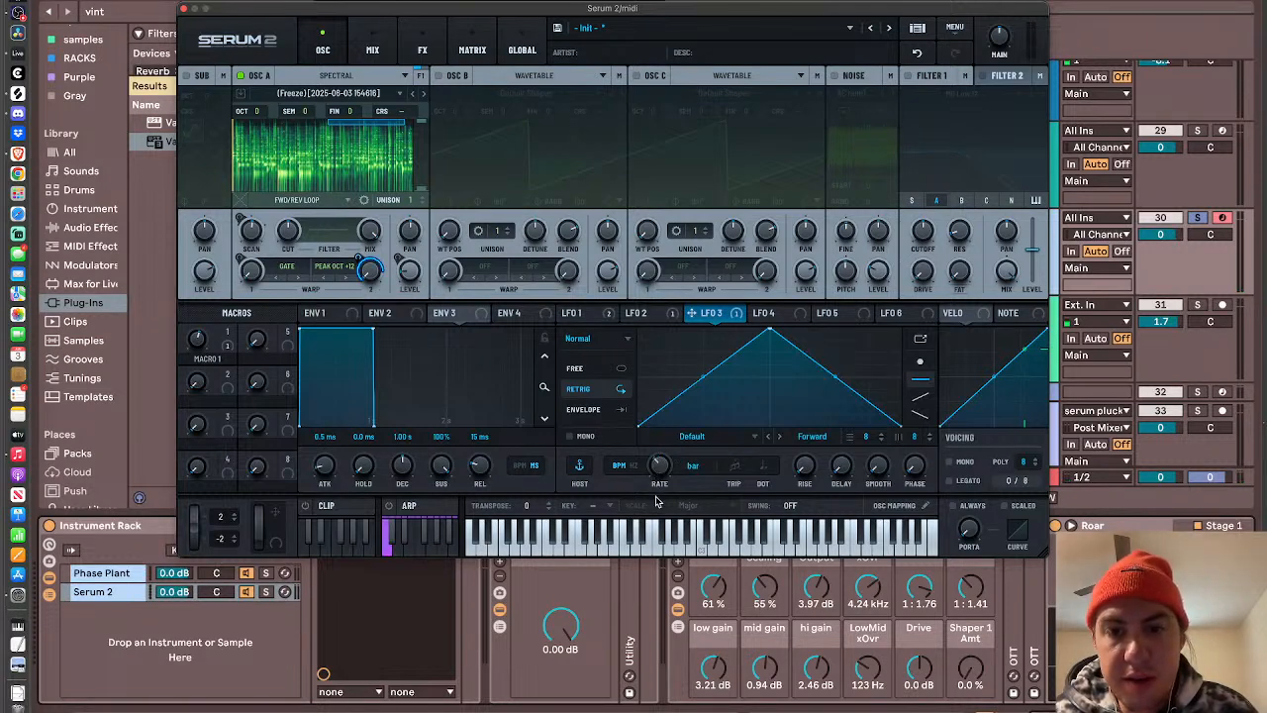
- Shape LFO 3 at a 2 bar rate as a central peak with a low point on its falling side, removing the extra points
left_click_drag(768, 329, 855, 310)
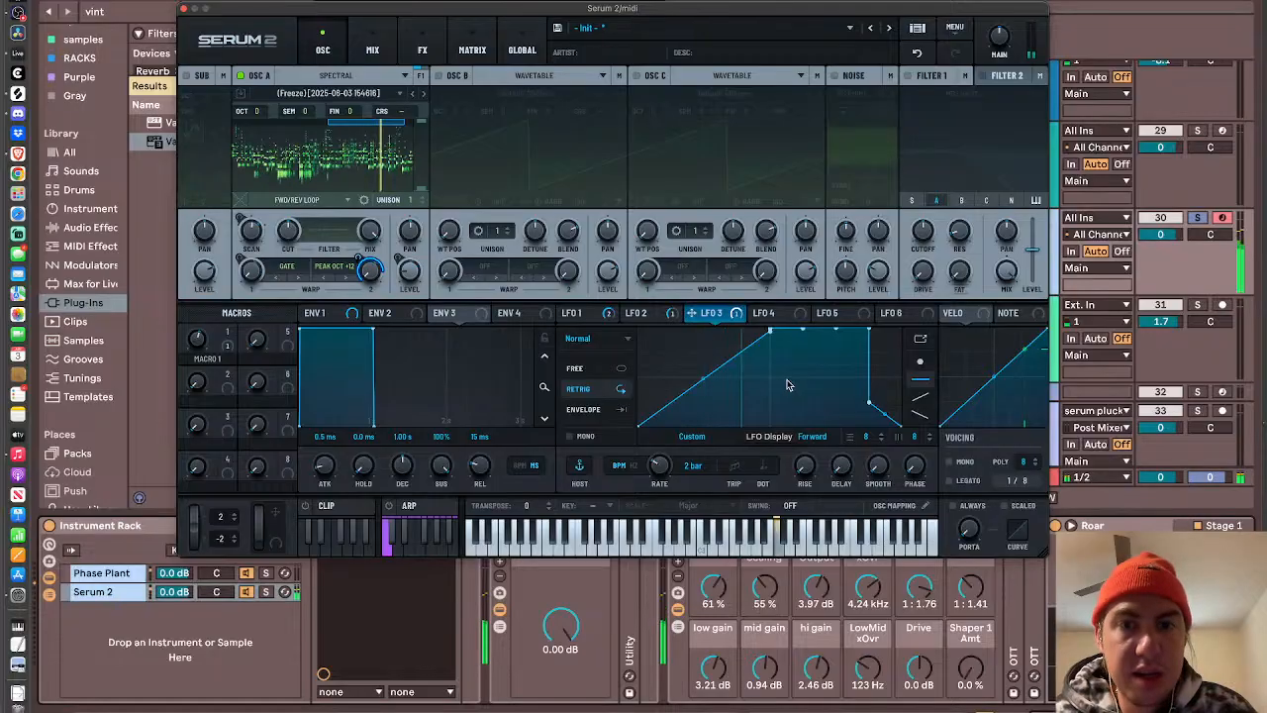
left_click_drag(836, 329, 838, 396)
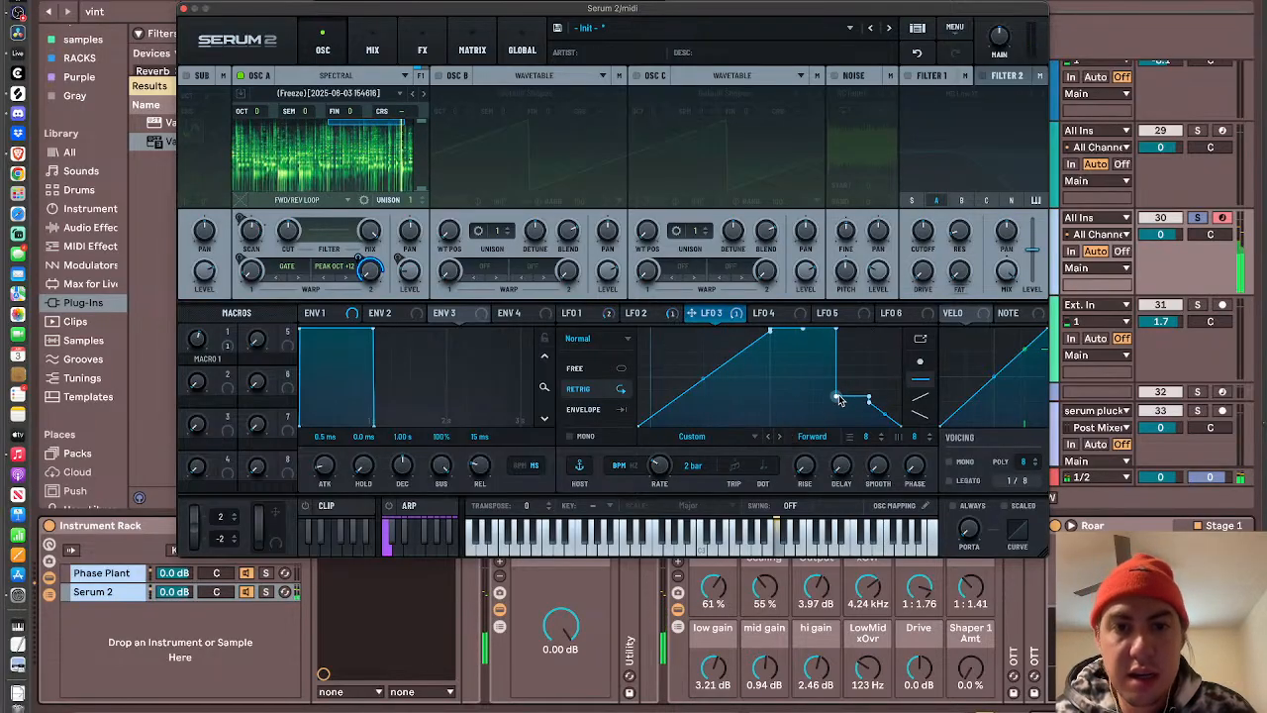
double_click(835, 333)
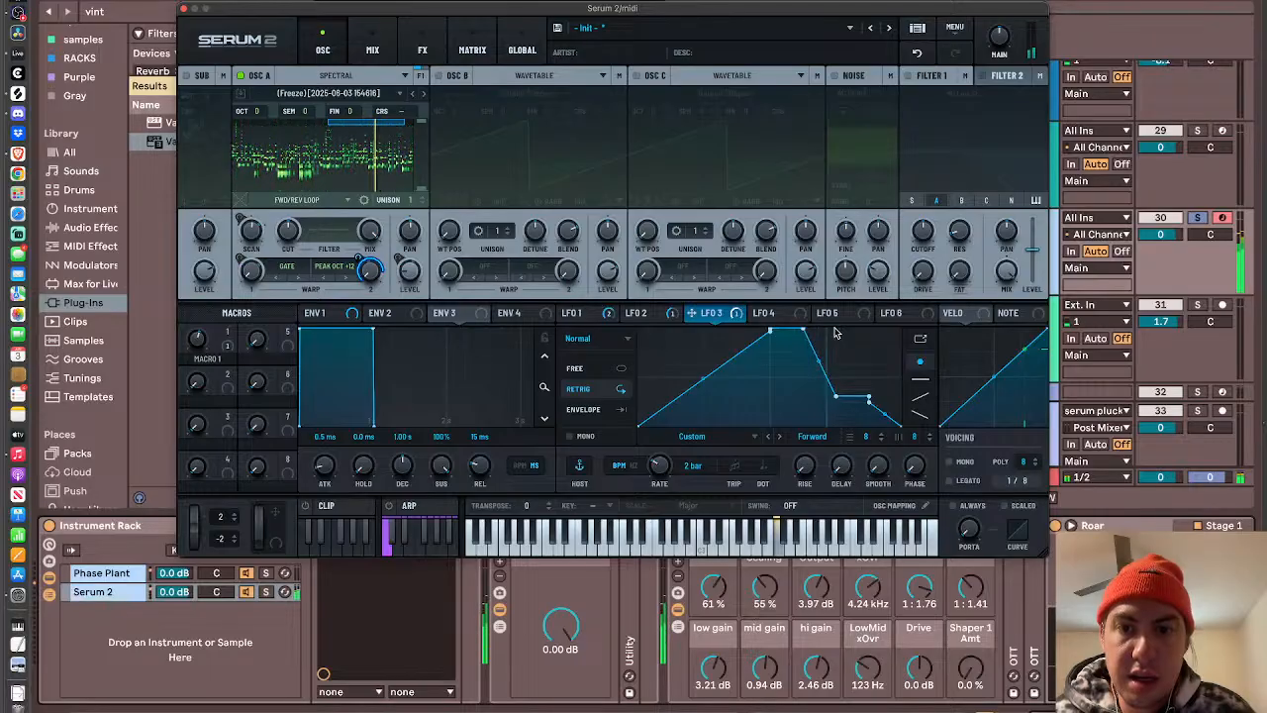
double_click(870, 400)
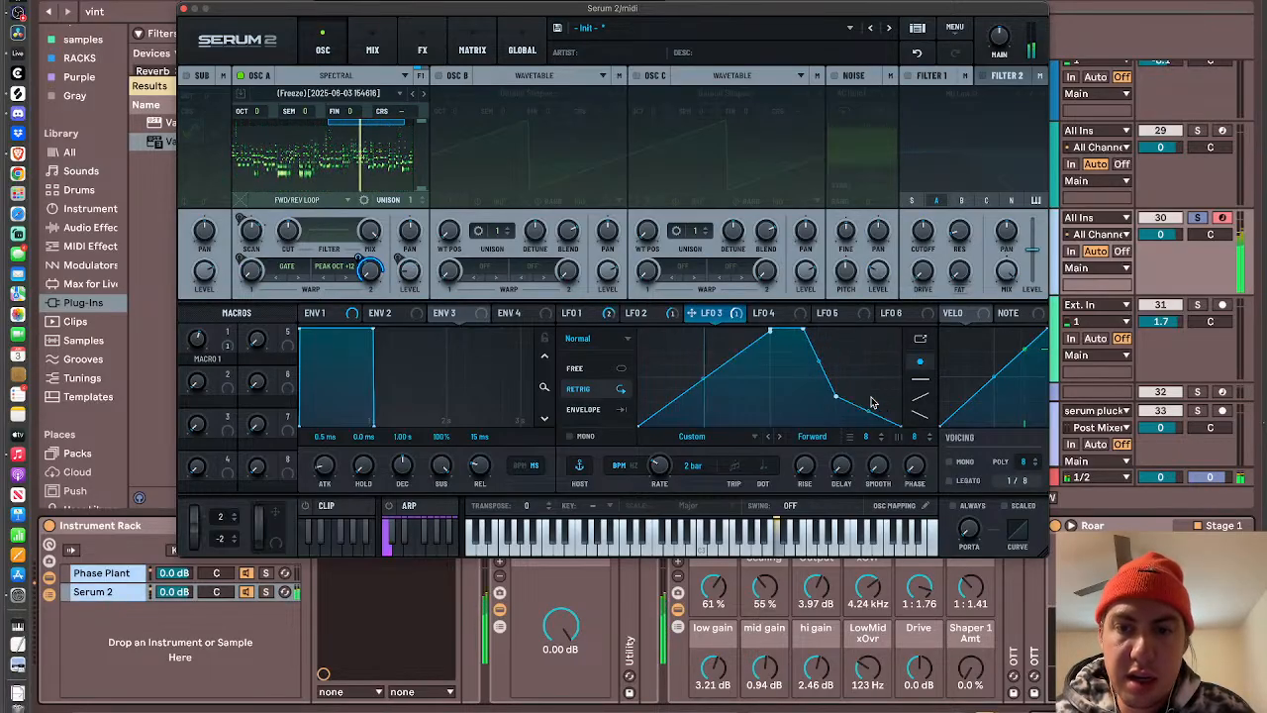
double_click(803, 332)
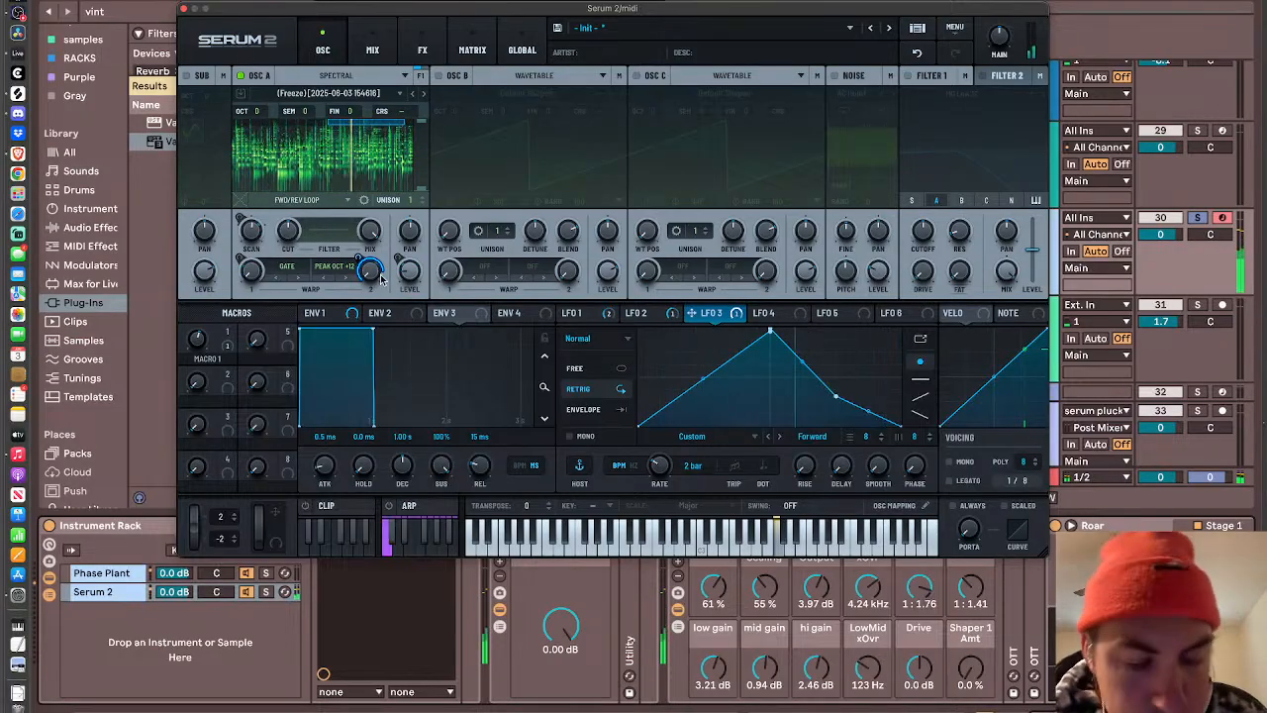
mouse_move(381, 278)
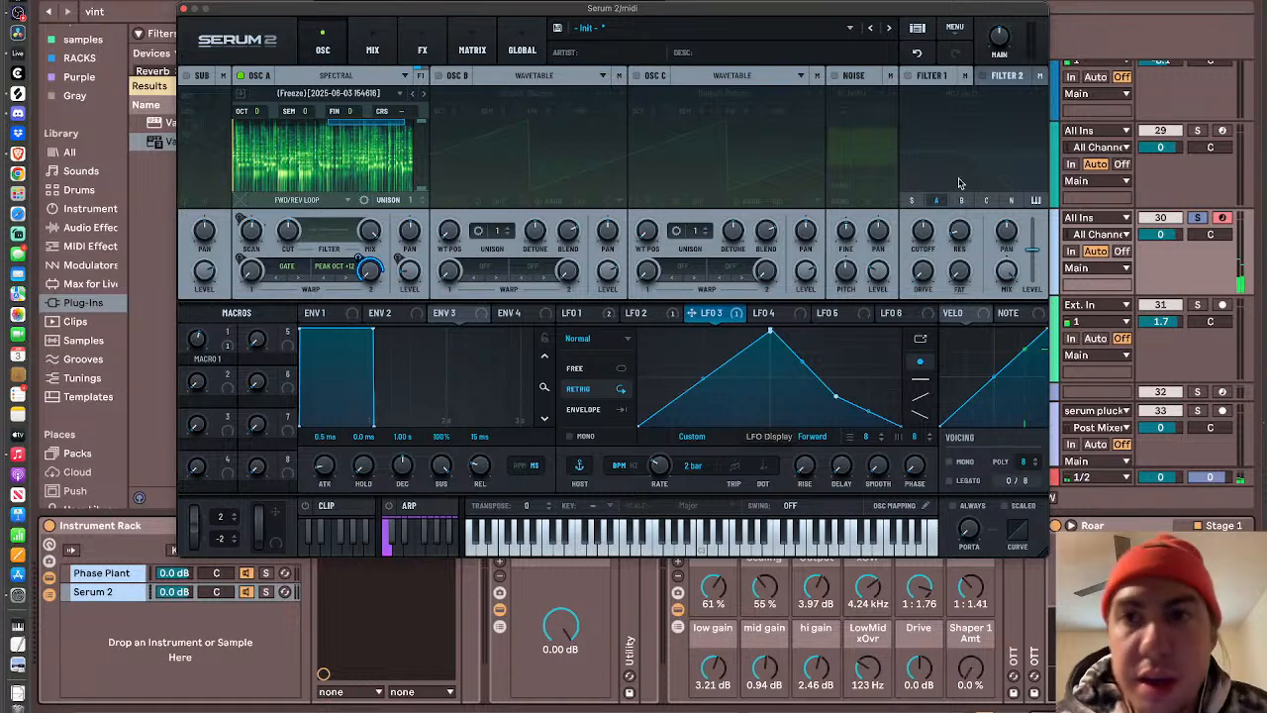
- Add LFO 4 as the modulation source for Macro 1
mouse_move(199, 353)
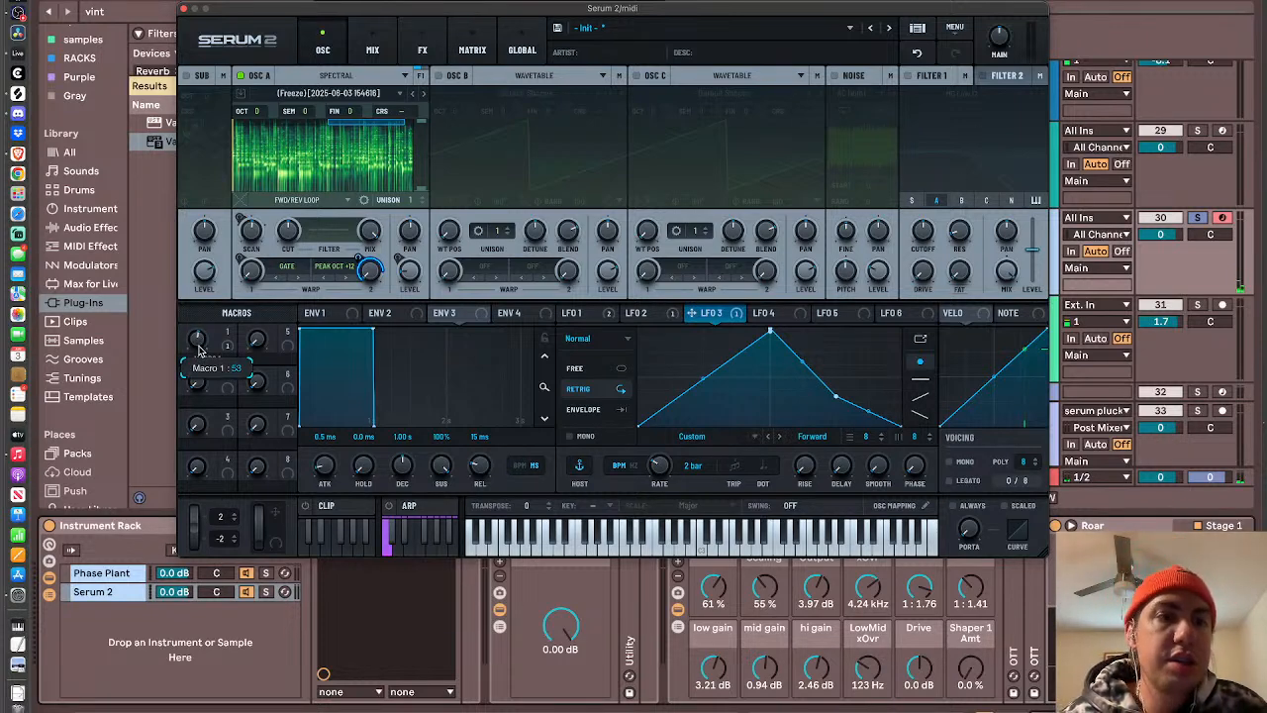
right_click(199, 341)
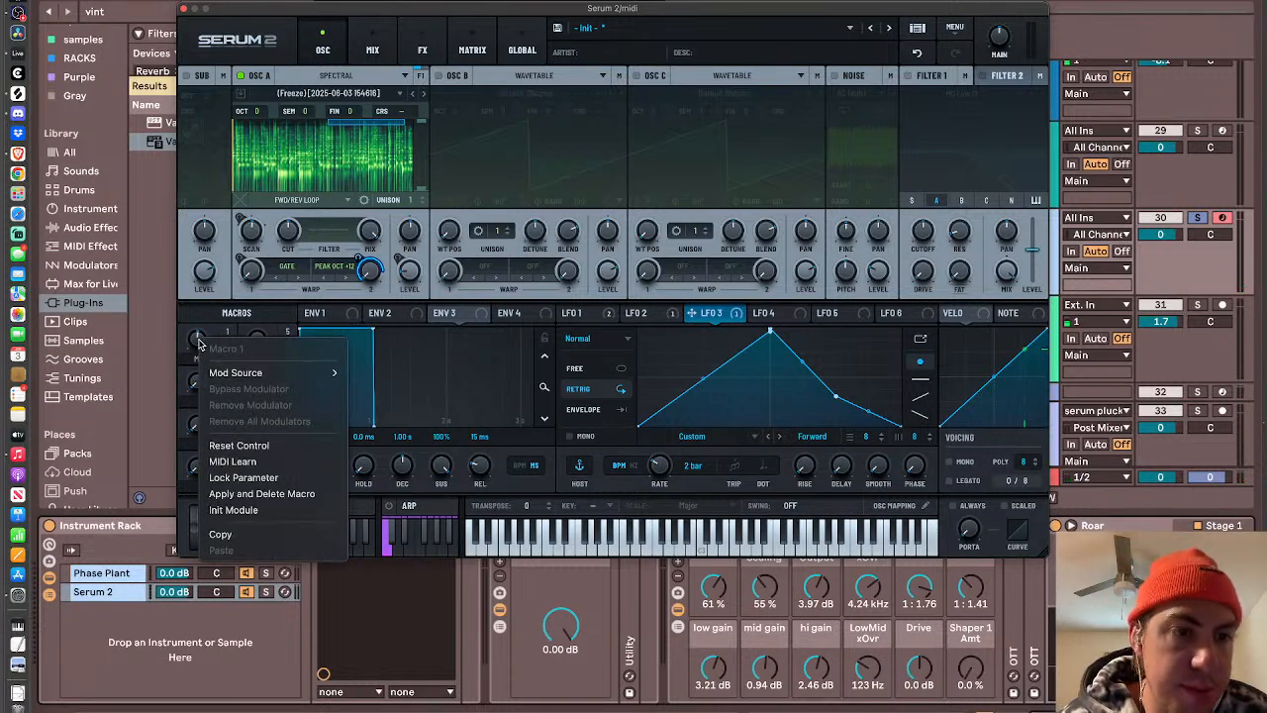
mouse_move(263, 374)
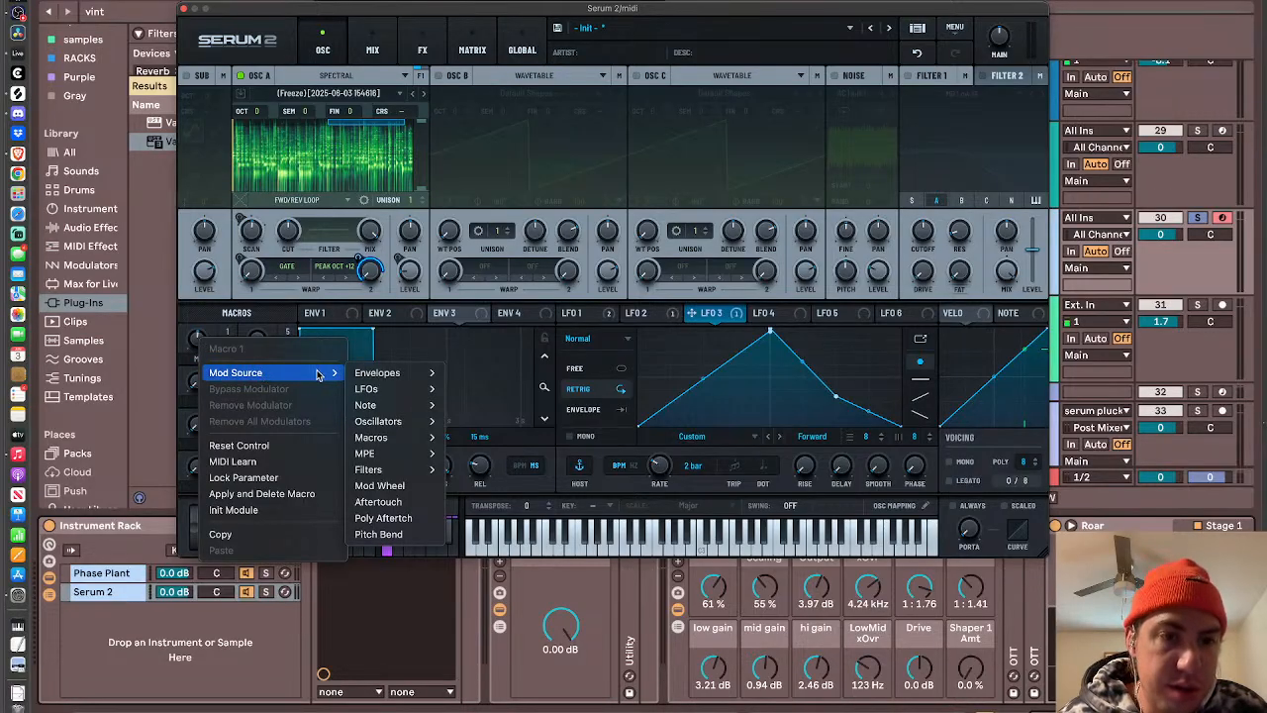
mouse_move(399, 395)
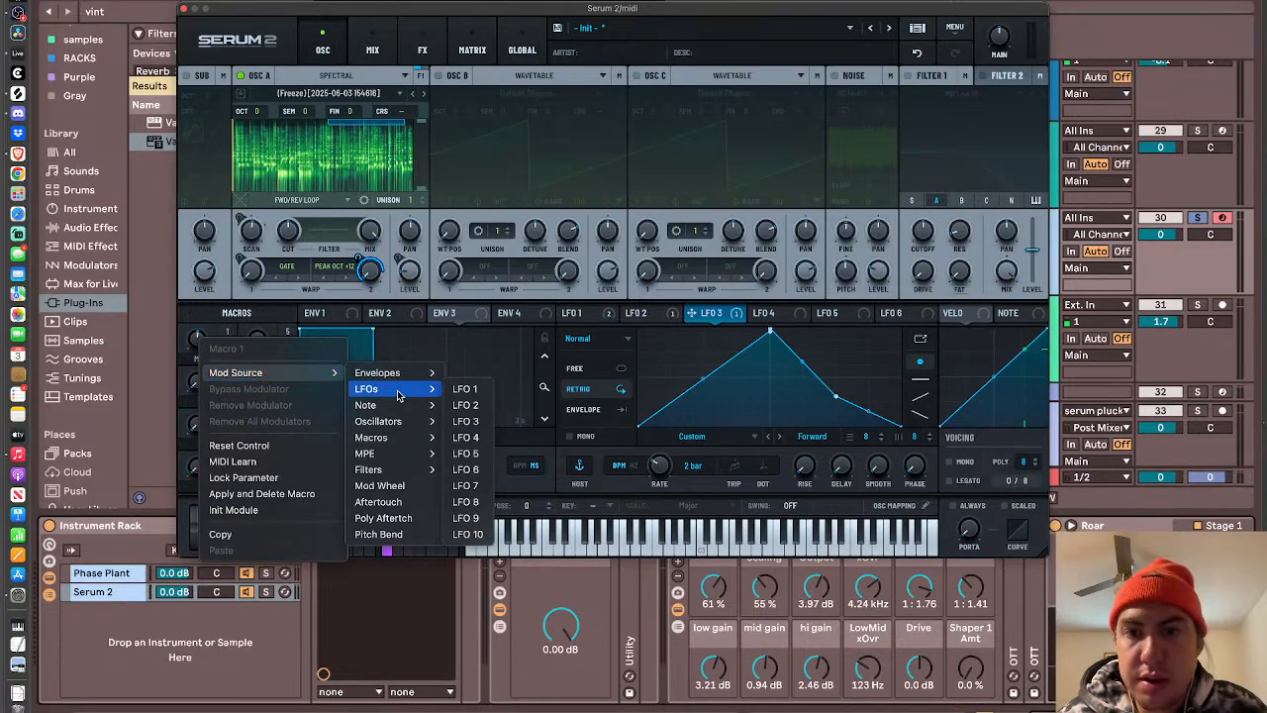
left_click(477, 438)
- Switch LFO 4 to Chaos: Lorenz with Retrig triggering and slow its rate to one bar
left_click(782, 320)
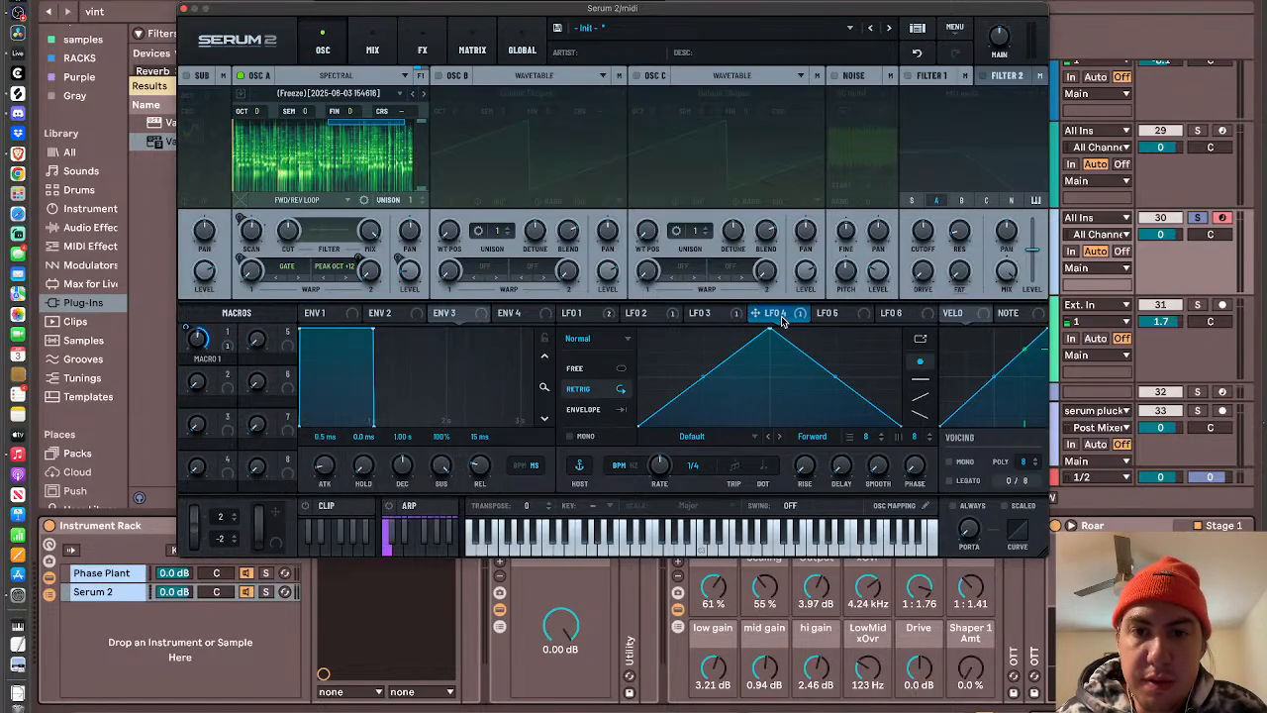
left_click(579, 337)
left_click(641, 396)
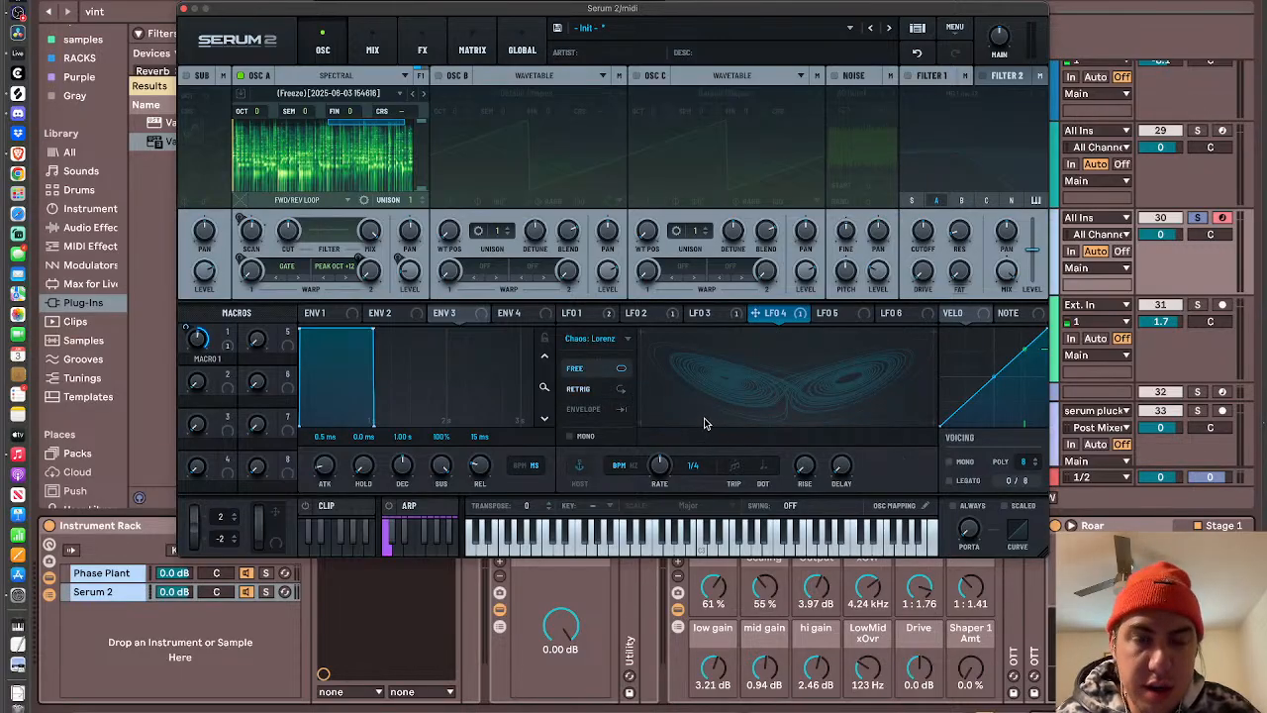
left_click(594, 390)
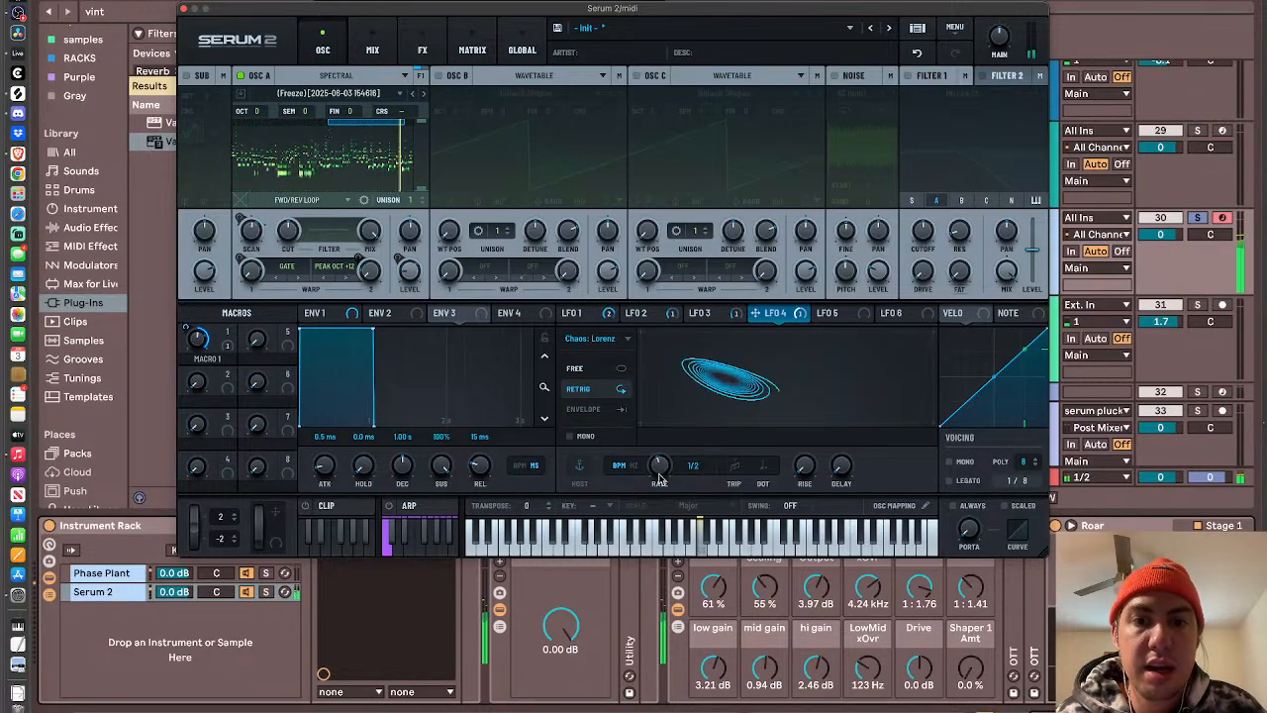
left_click_drag(660, 465, 656, 491)
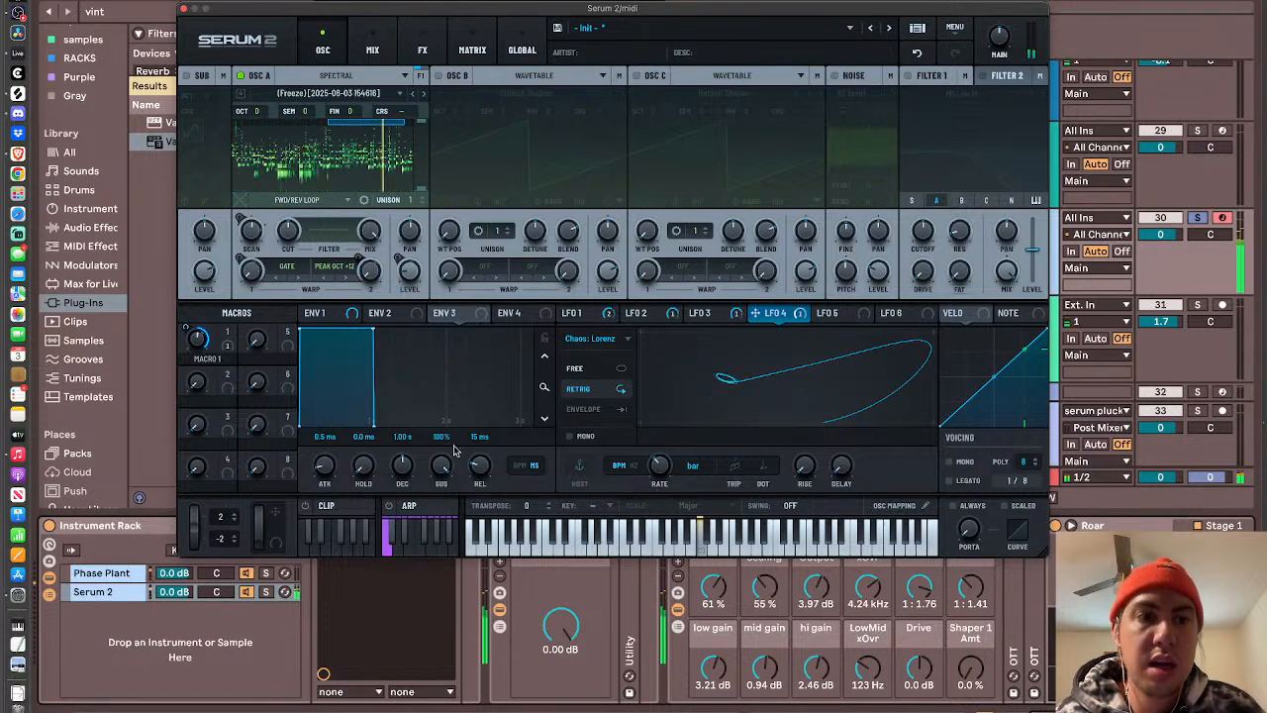
- Lower Macro 1 to its minimum and increase LFO 4's modulation depth on it
left_click_drag(199, 338, 197, 422)
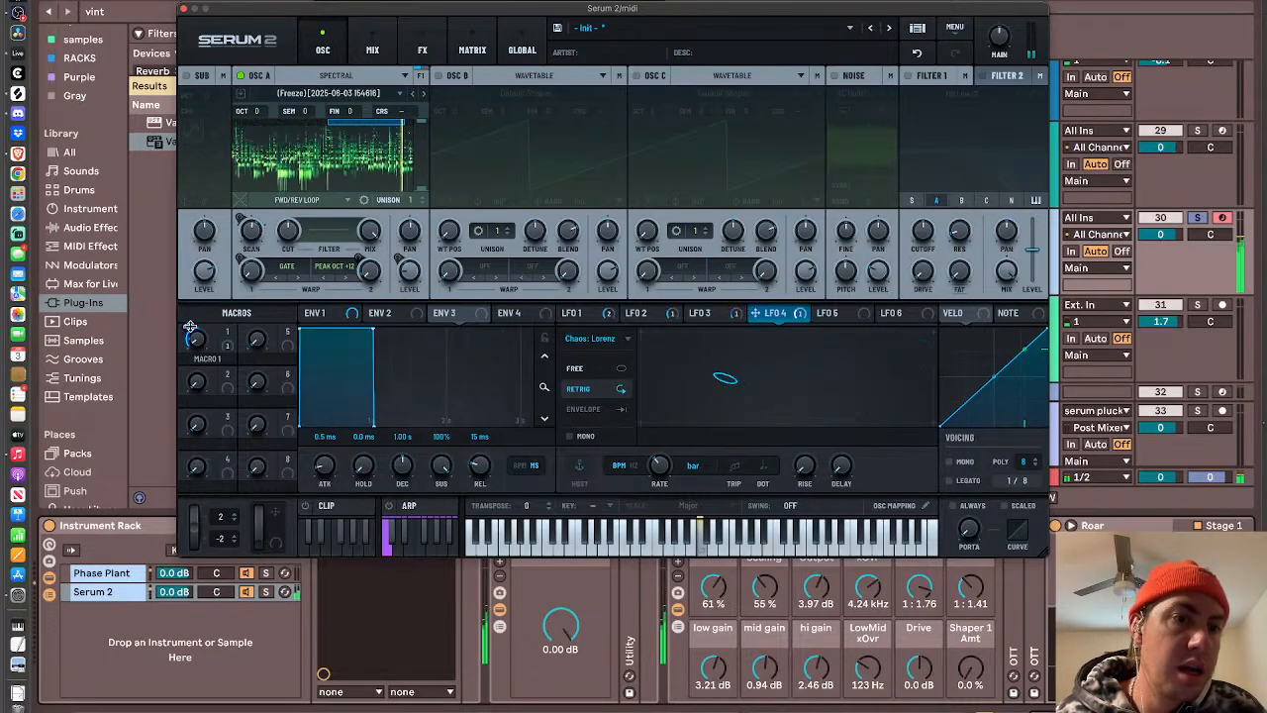
left_click_drag(187, 329, 184, 311)
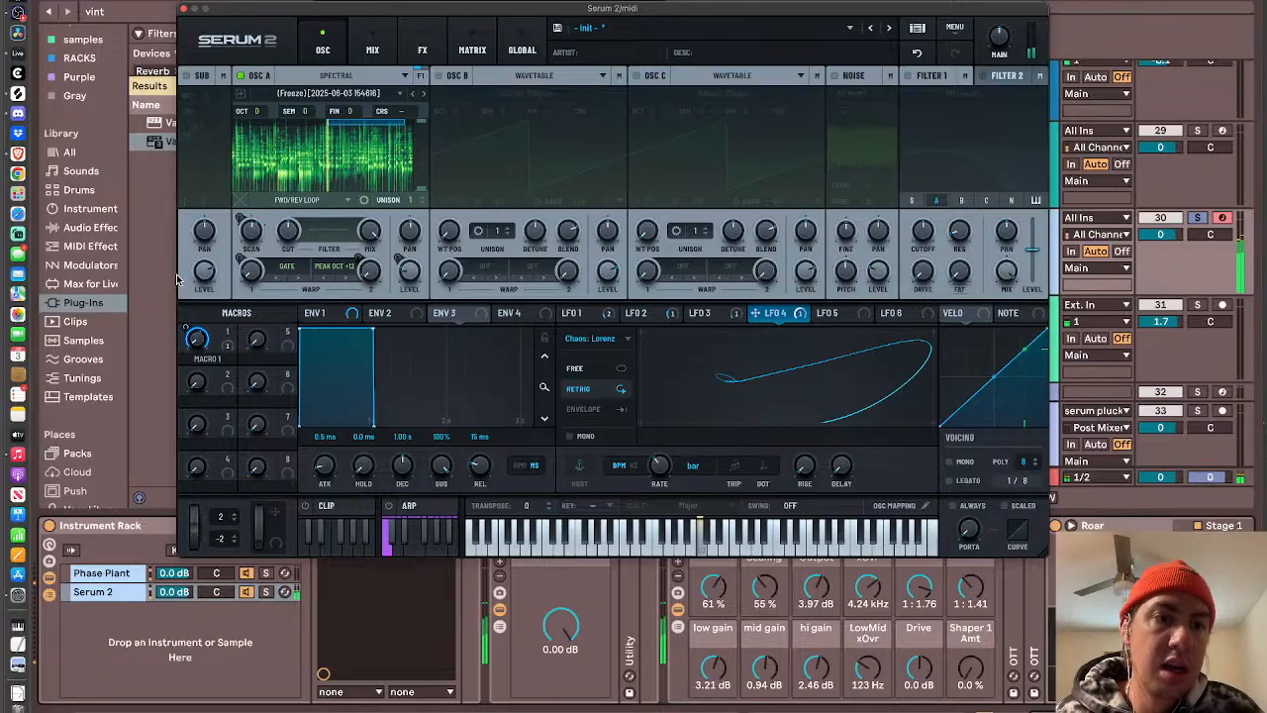
- Set LFO 4 to Free triggering and change its type to S&H
left_click(576, 372)
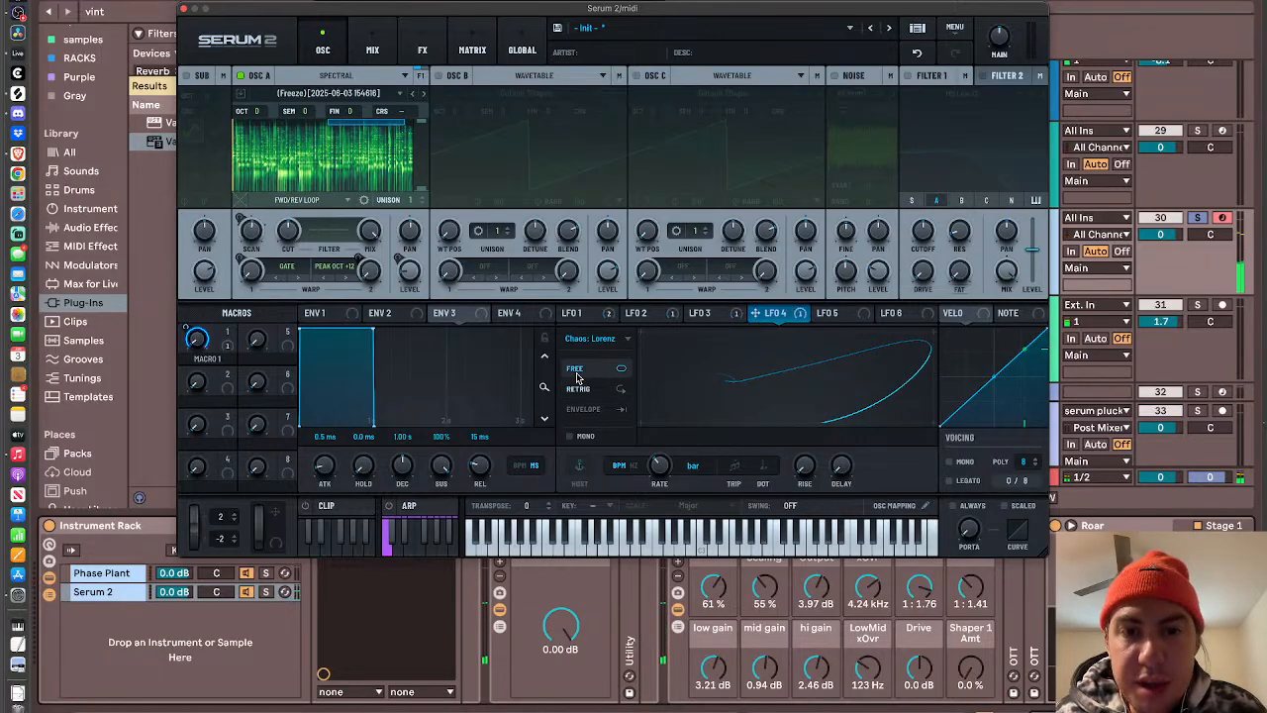
left_click(605, 340)
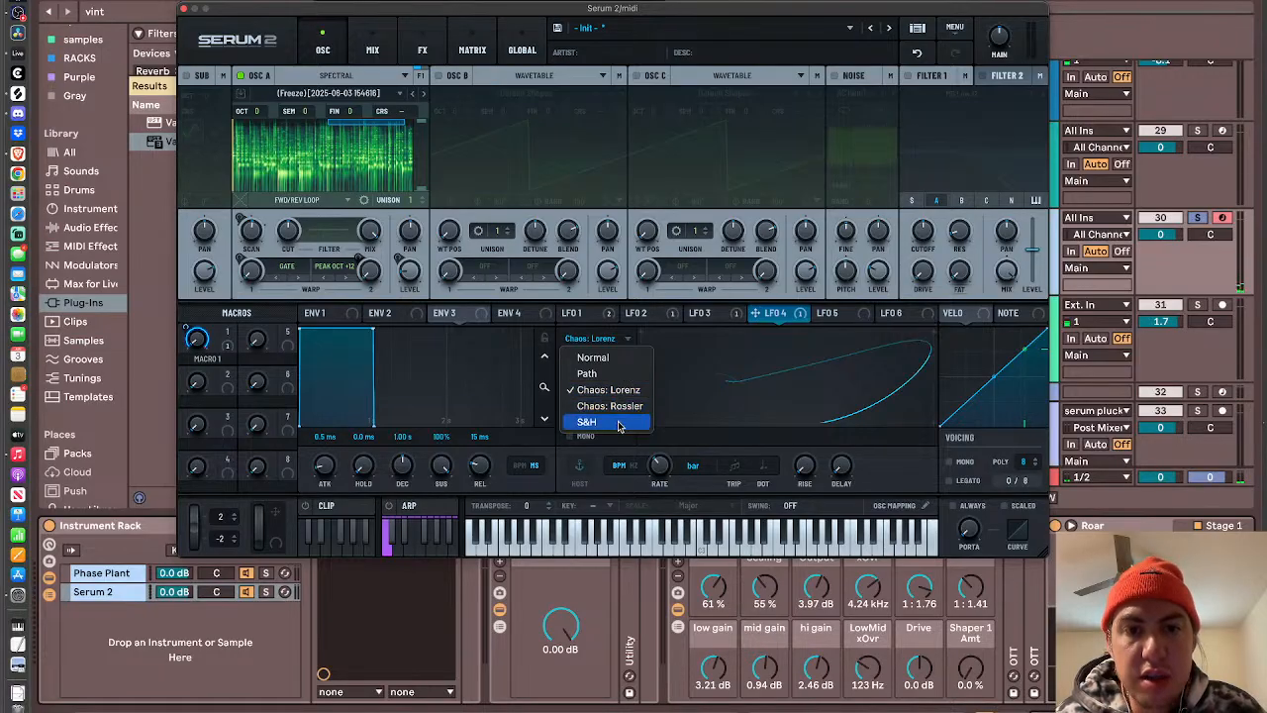
left_click(624, 423)
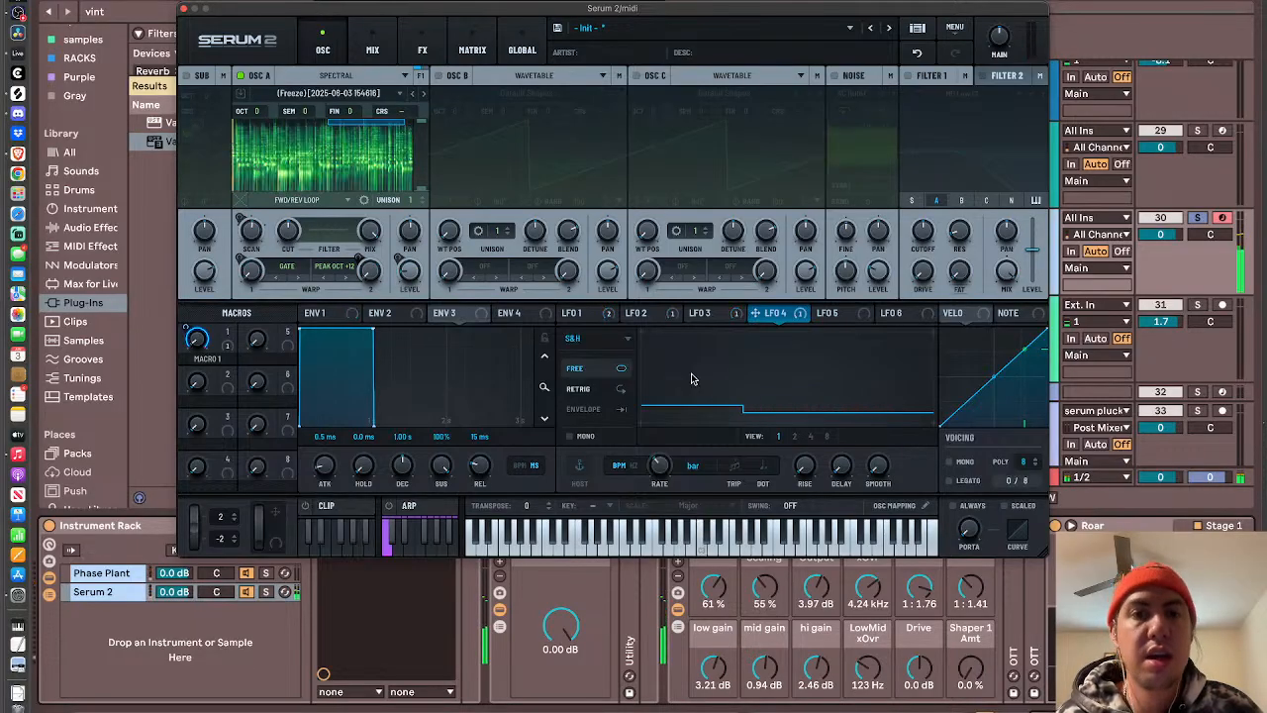
- Switch LFO 2, LFO 3, LFO 1 and LFO 5 to Free triggering
left_click(644, 314)
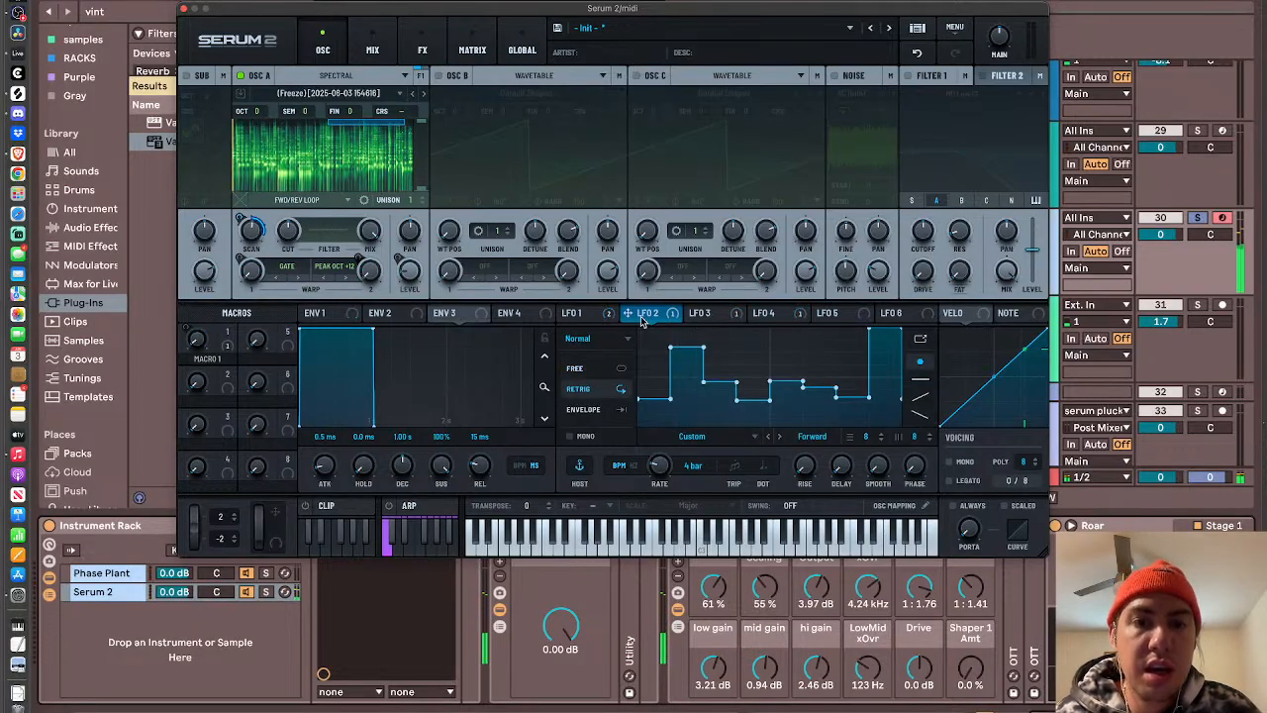
left_click(611, 371)
left_click(717, 315)
left_click(581, 372)
left_click(587, 315)
left_click(581, 371)
left_click(767, 313)
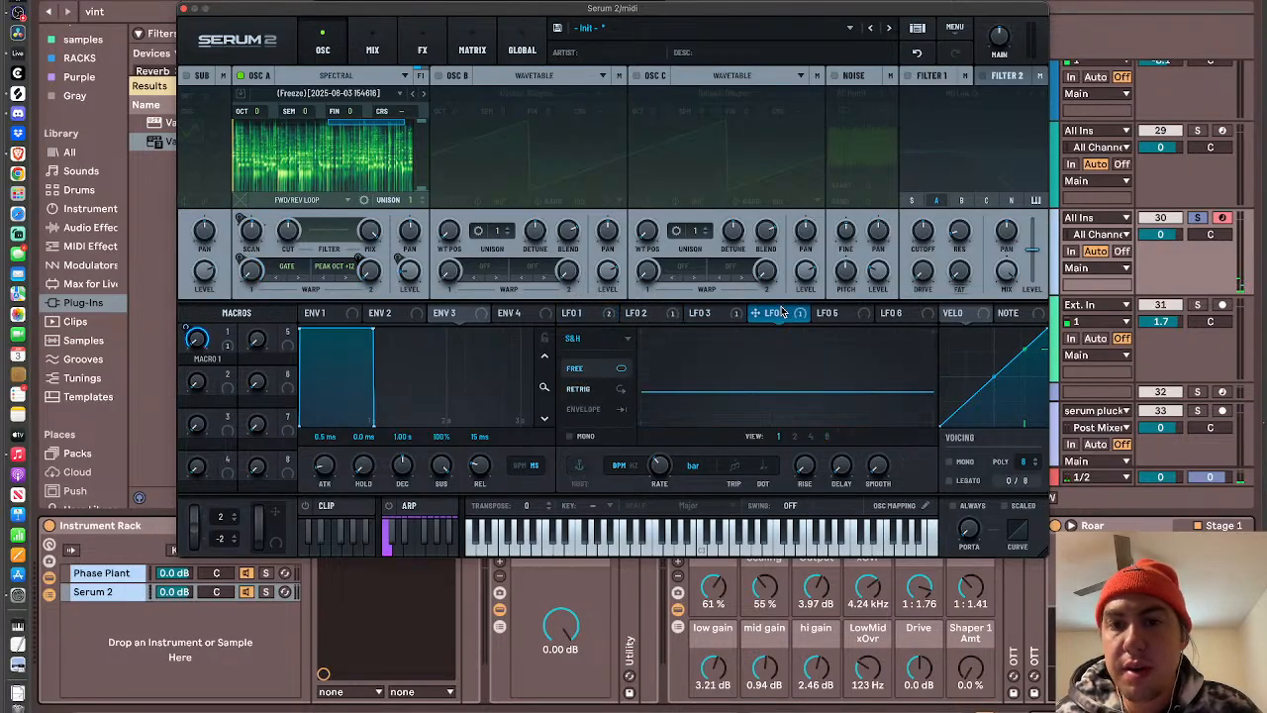
left_click(838, 314)
left_click(581, 371)
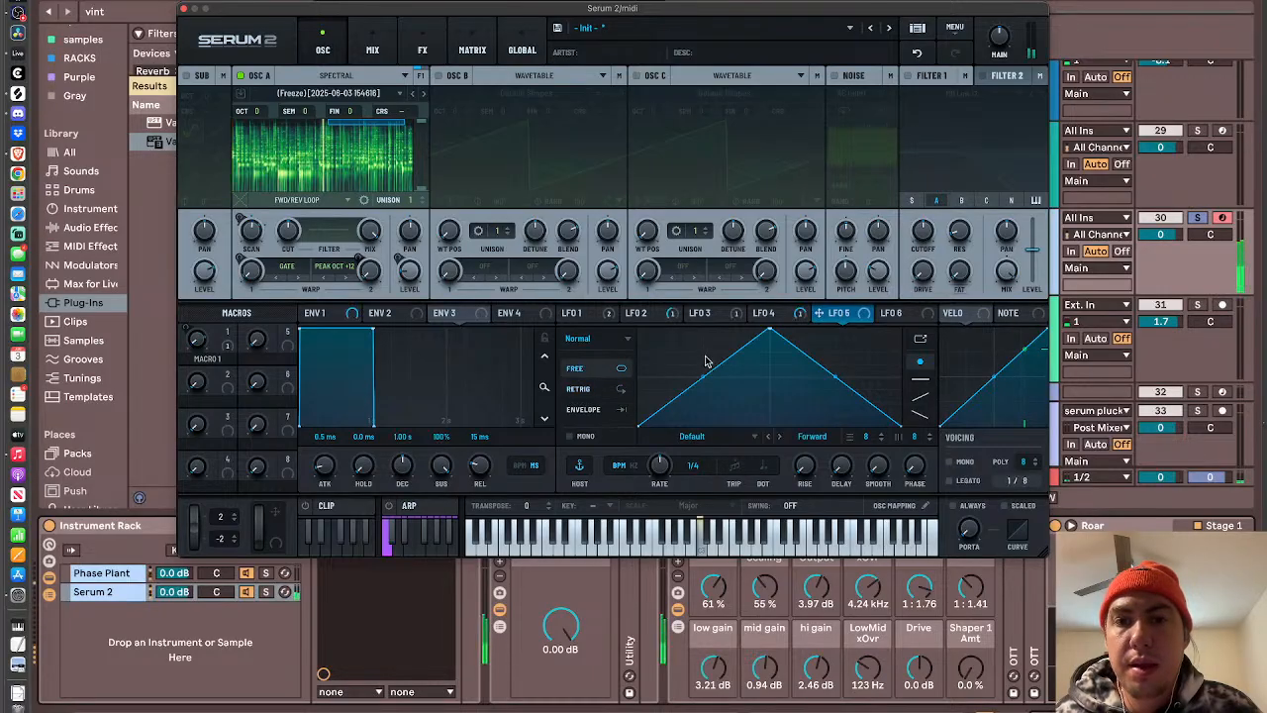
- Soften Envelope 1 by setting its attack to 232 ms and its release to 951 ms
left_click(580, 314)
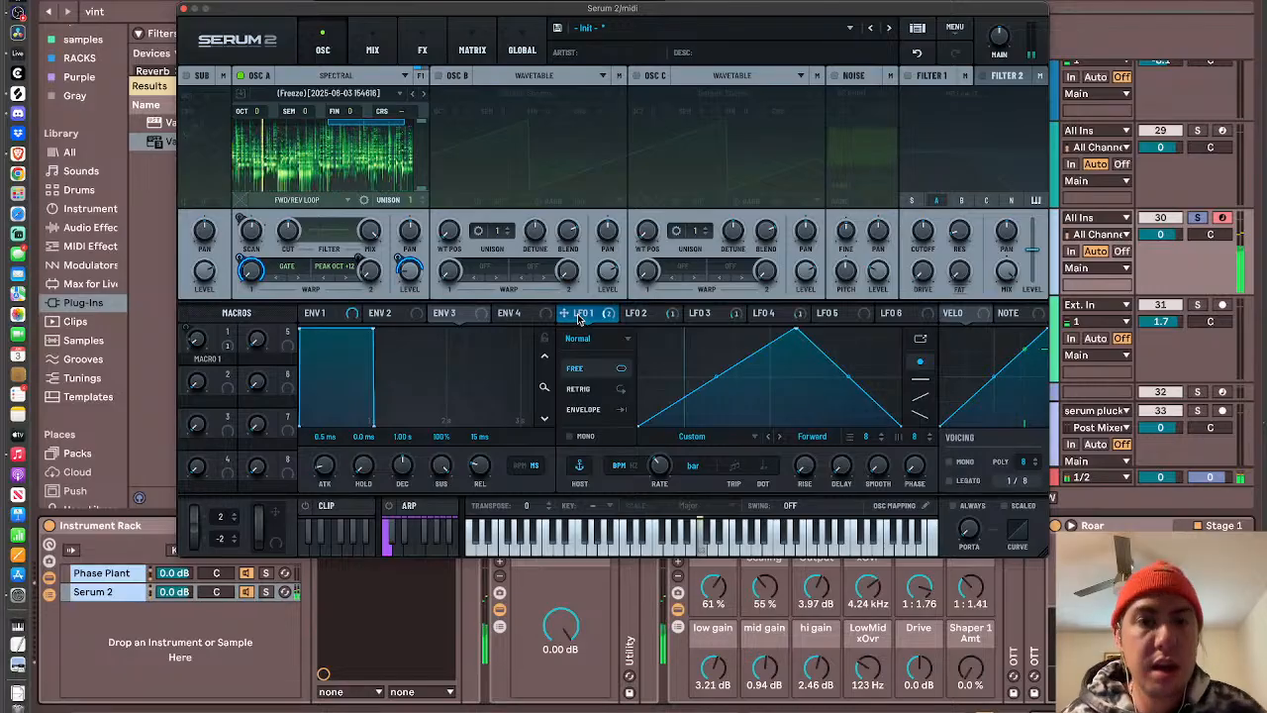
left_click(318, 314)
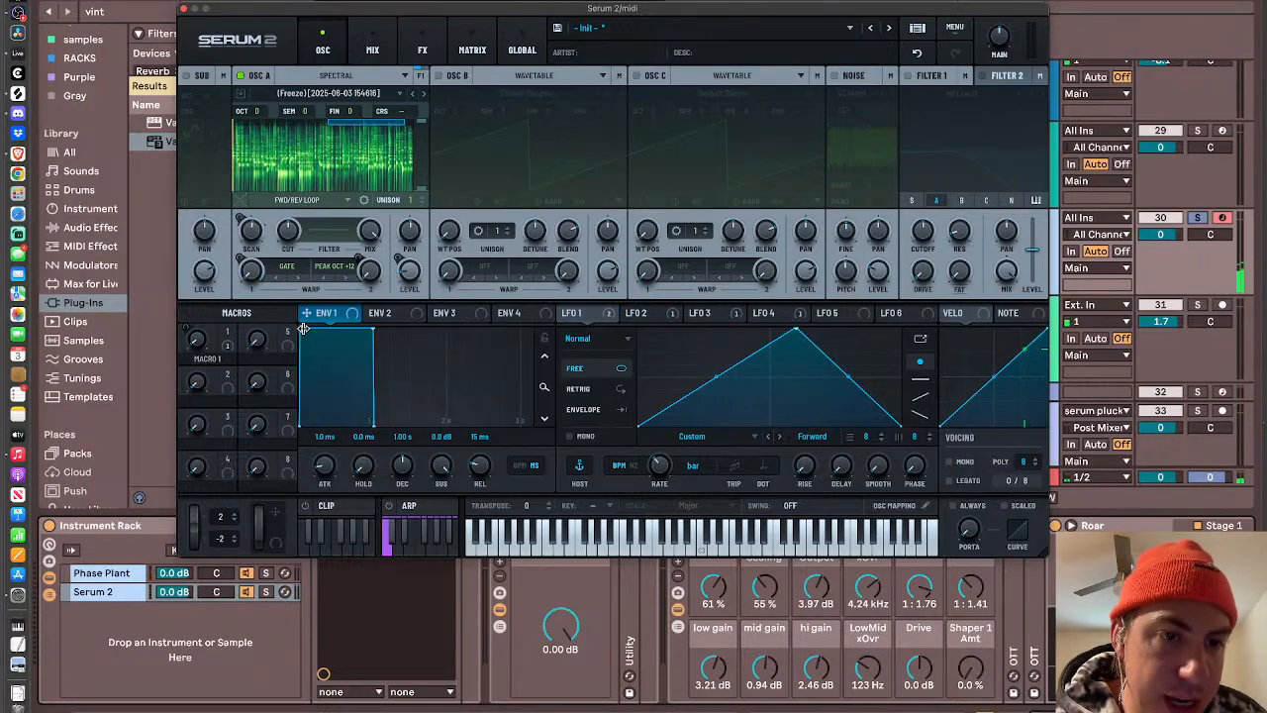
left_click_drag(302, 329, 386, 315)
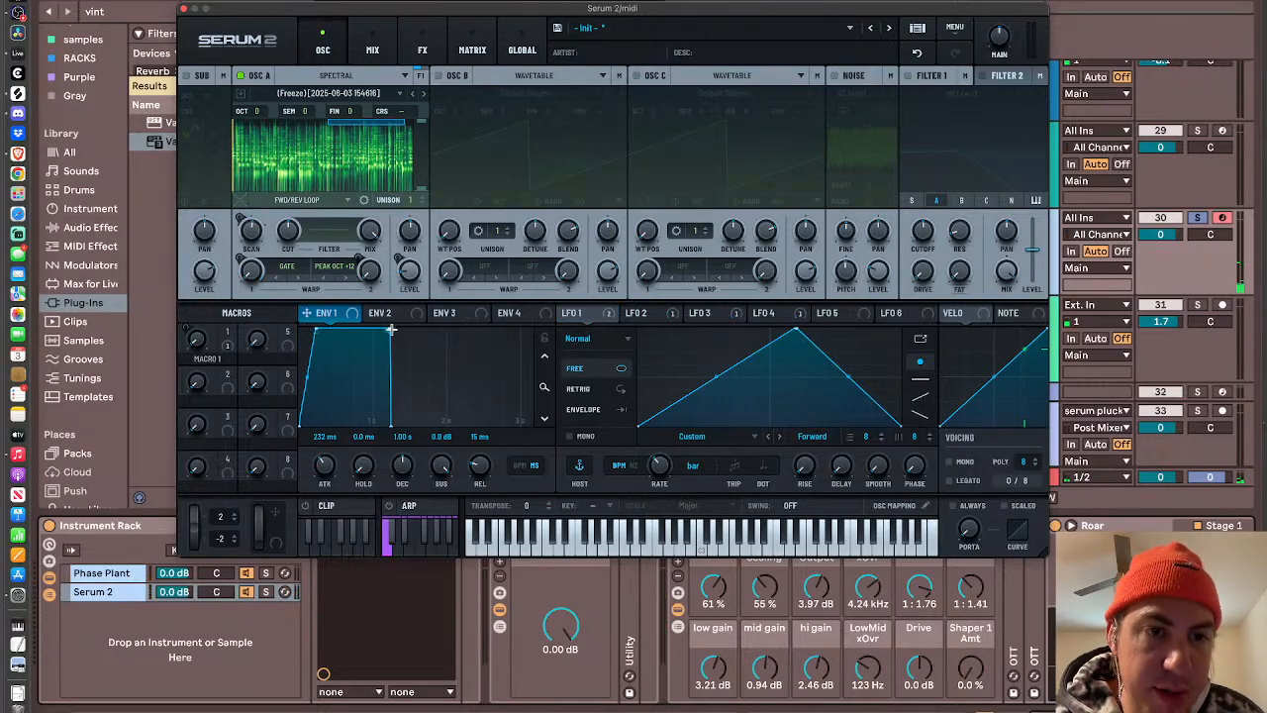
left_click_drag(392, 422, 591, 475)
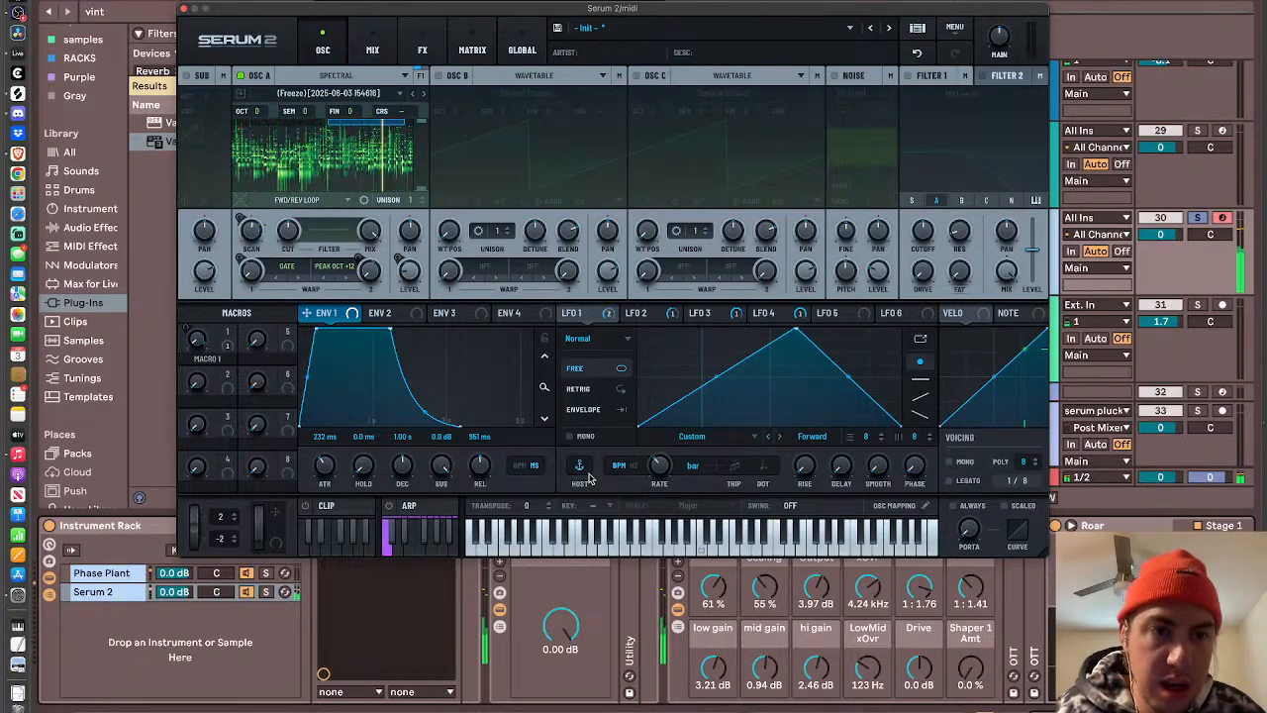
- Assign LFO 5 to oscillator A's spectral filter cutoff and open the filter curve for editing
left_click(797, 315)
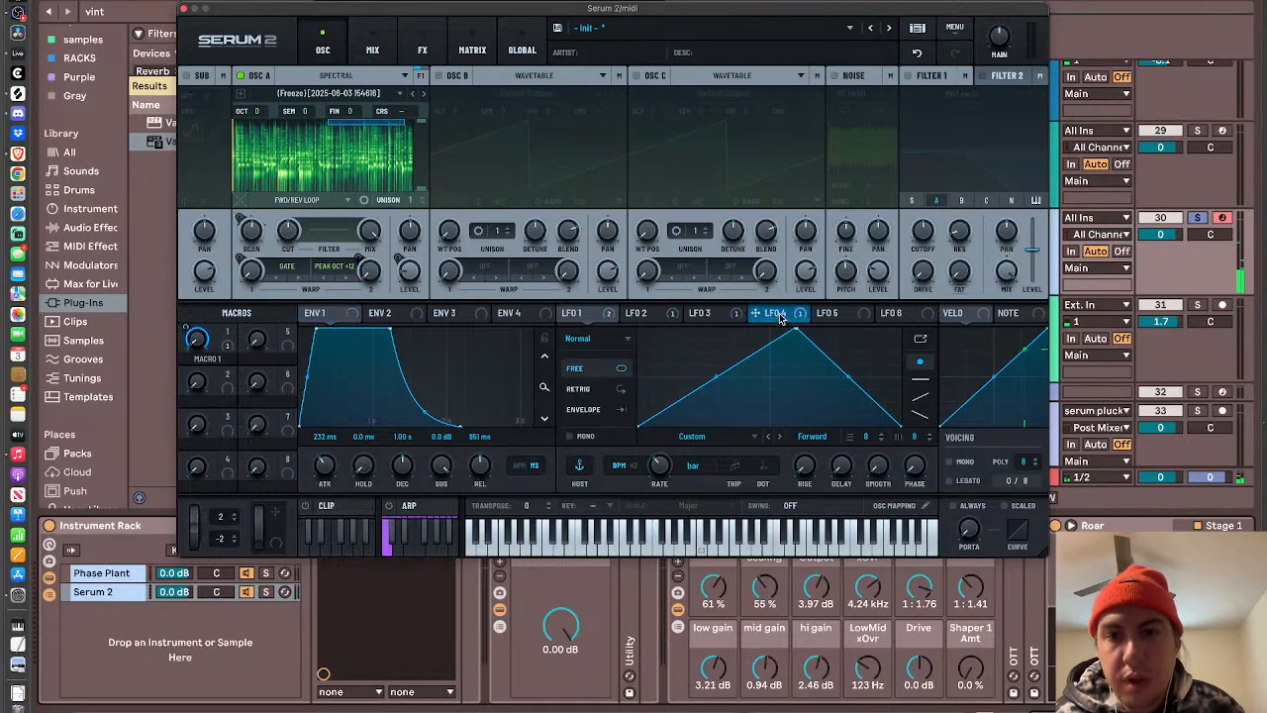
left_click(832, 315)
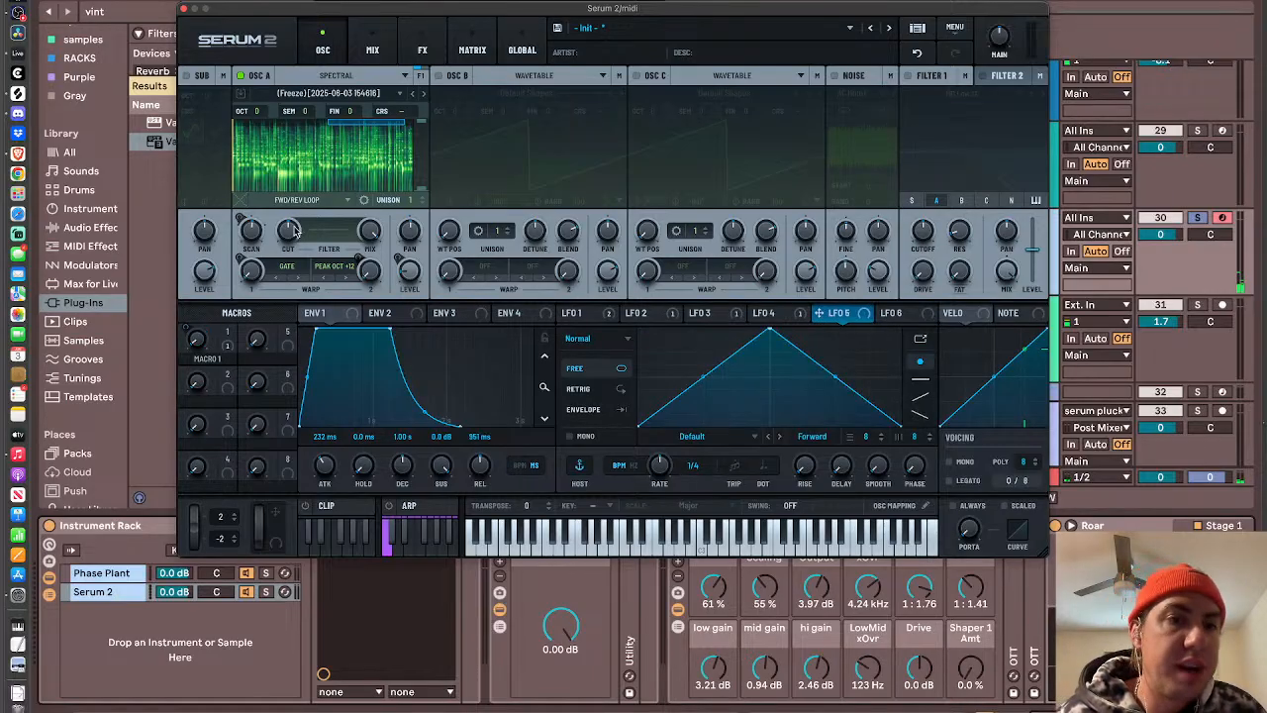
left_click_drag(832, 322, 288, 237)
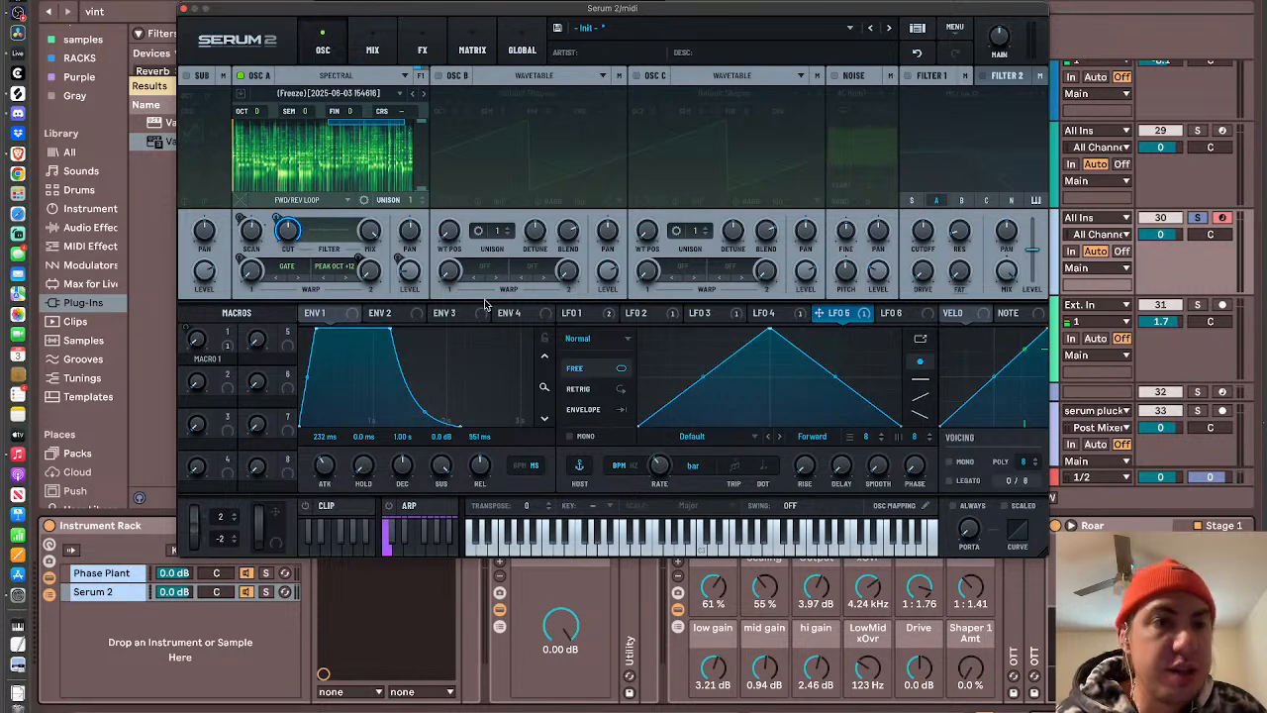
left_click(328, 233)
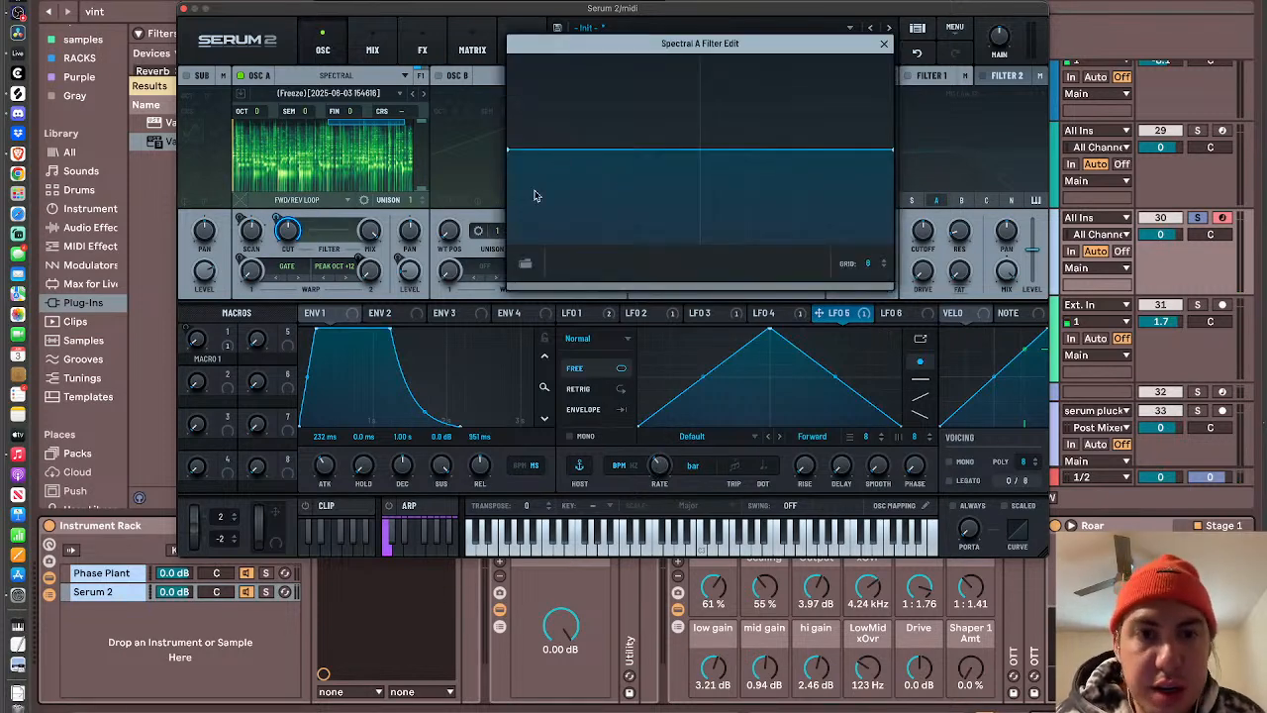
- Browse the factory shapes available for oscillator A's spectral filter
left_click(525, 263)
mouse_move(561, 282)
mouse_move(672, 281)
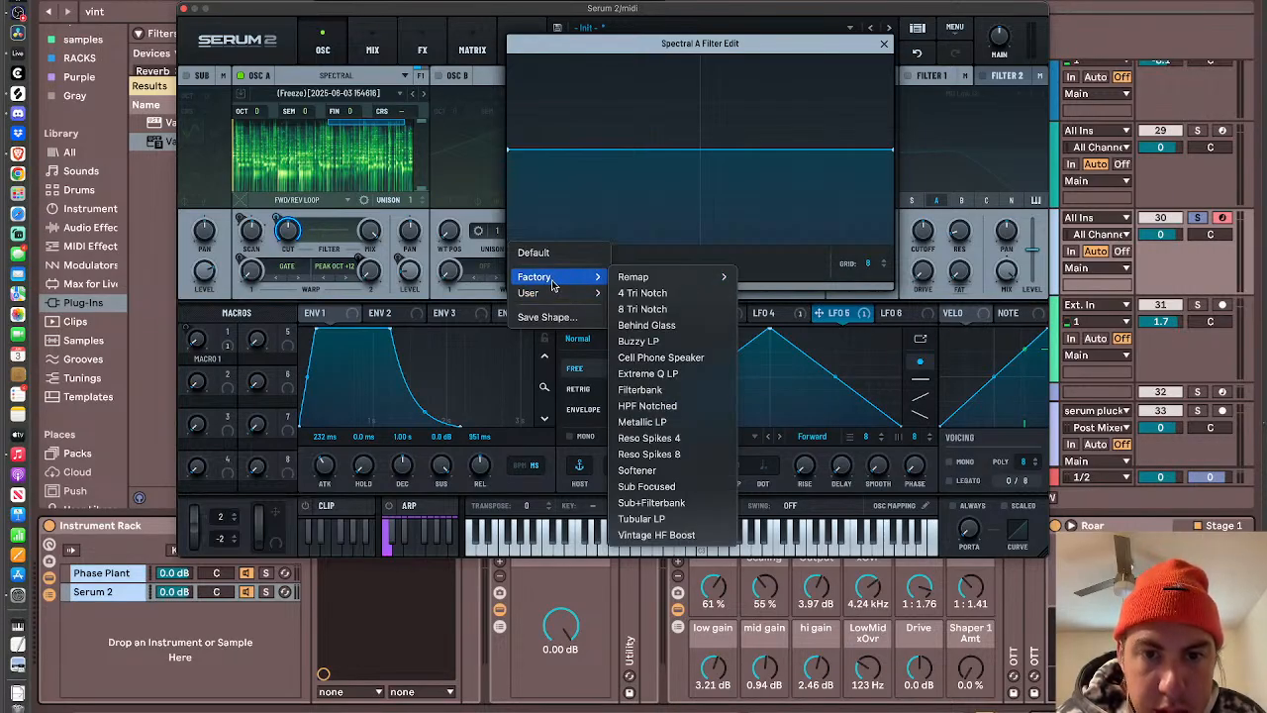
left_click(648, 226)
- Draw a spectral filter curve for oscillator A that falls off at both ends, with a tall peak near each end
left_click_drag(578, 150, 493, 268)
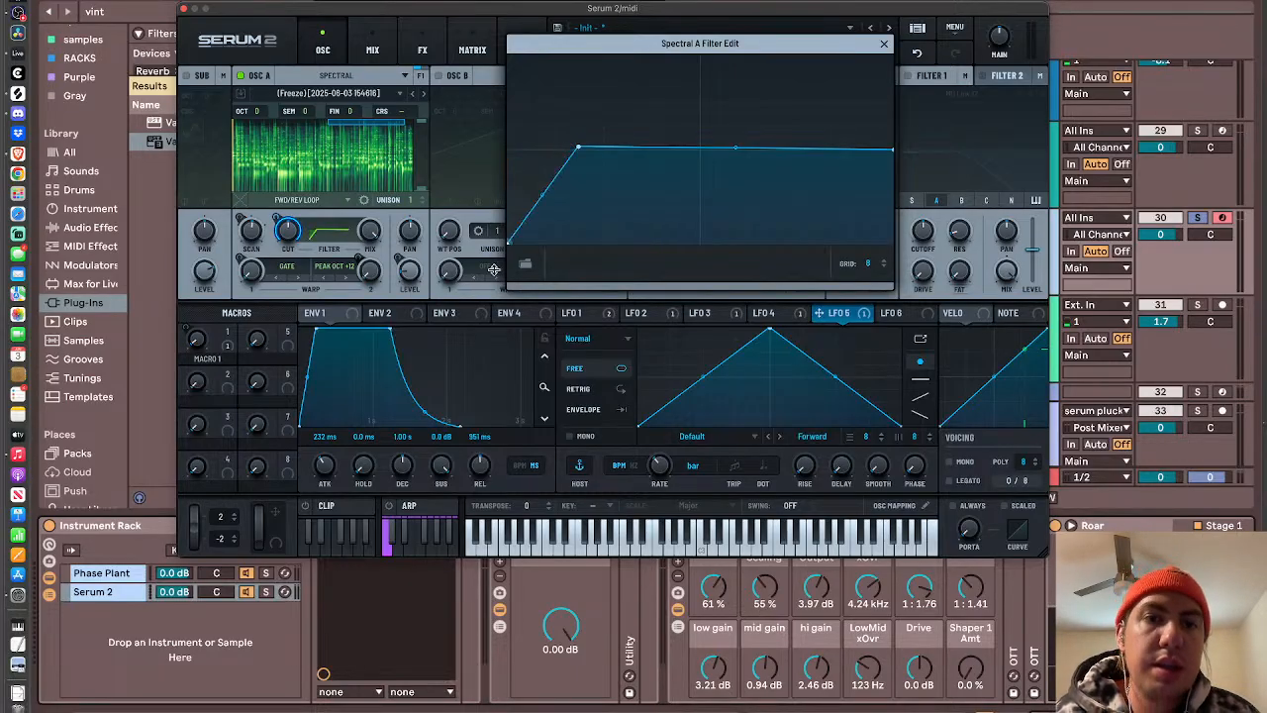
left_click_drag(552, 77, 552, 72)
left_click(826, 147)
left_click_drag(898, 155, 894, 243)
left_click(853, 76)
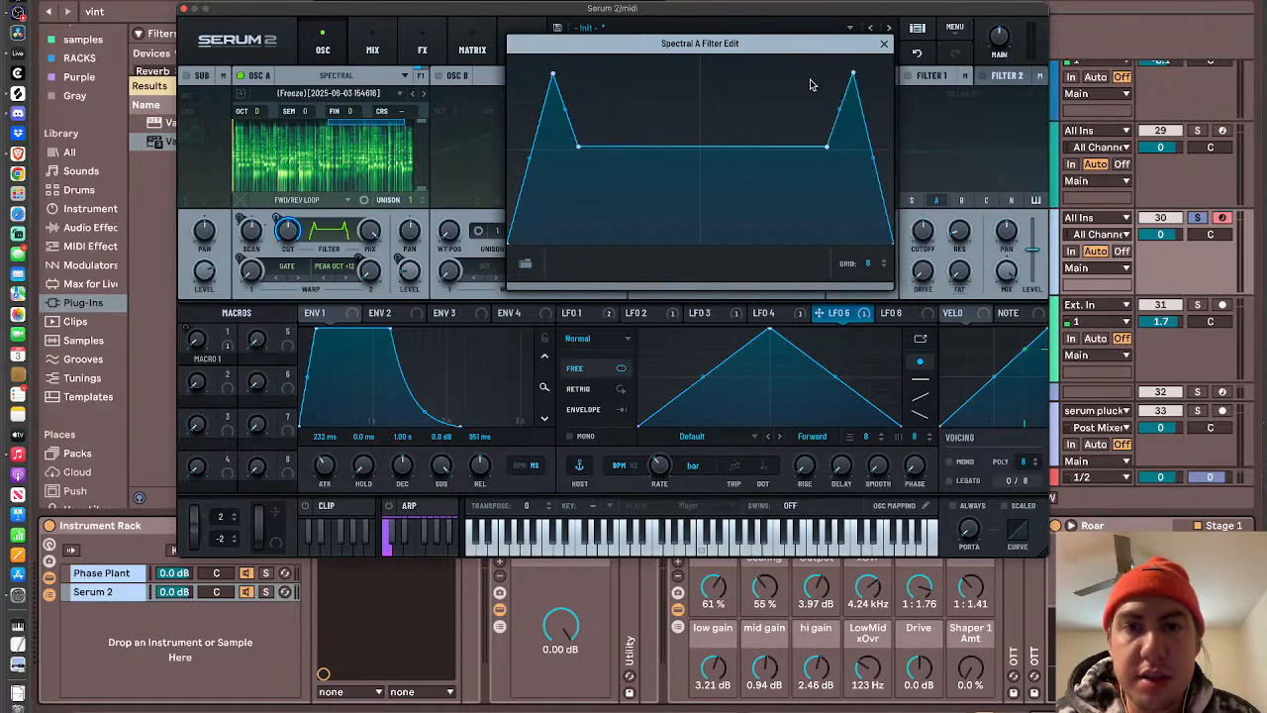
- Add points between the two end peaks to form a jagged filter curve with several narrow peaks, dips and one full cut in the middle
left_click(597, 190)
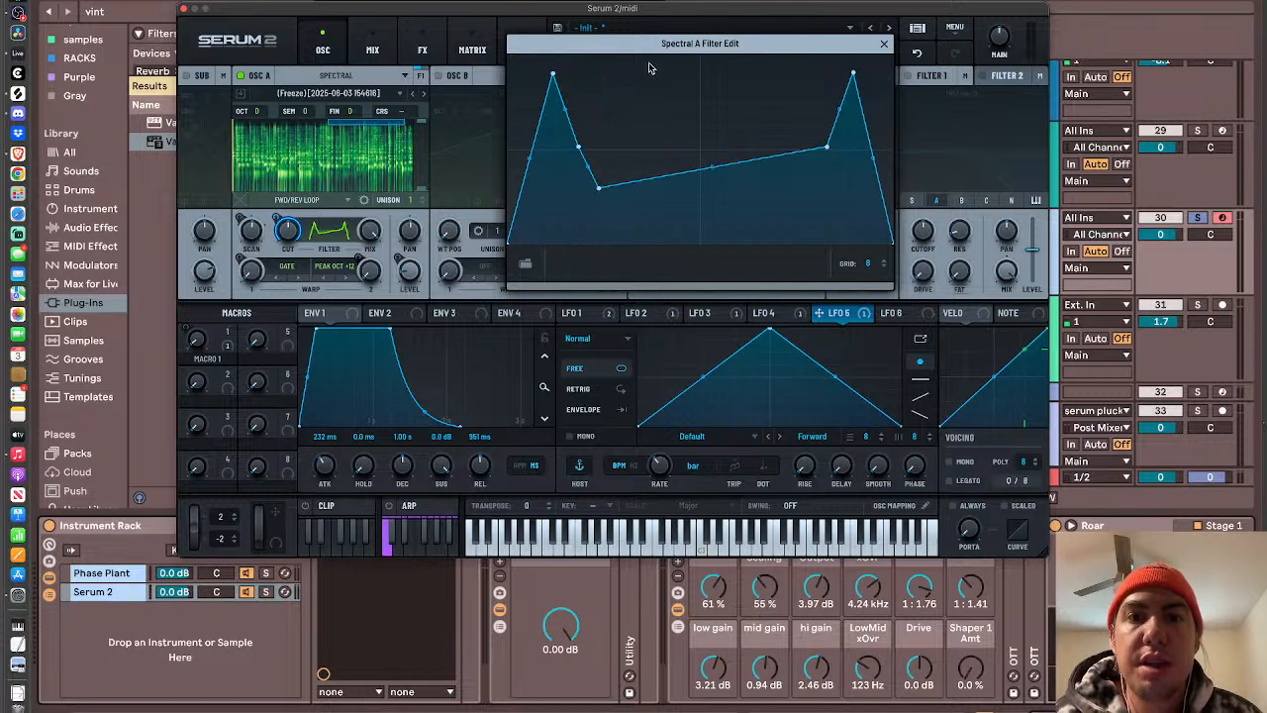
left_click(629, 71)
double_click(645, 173)
double_click(665, 180)
left_click_drag(665, 180, 597, 297)
double_click(681, 214)
left_click_drag(681, 214, 685, 271)
double_click(718, 207)
mouse_move(717, 207)
left_mouse_down()
mouse_move(668, 95)
mouse_move(702, 182)
mouse_move(756, 64)
left_mouse_up()
double_click(717, 110)
double_click(738, 179)
double_click(800, 202)
double_click(781, 64)
double_click(766, 209)
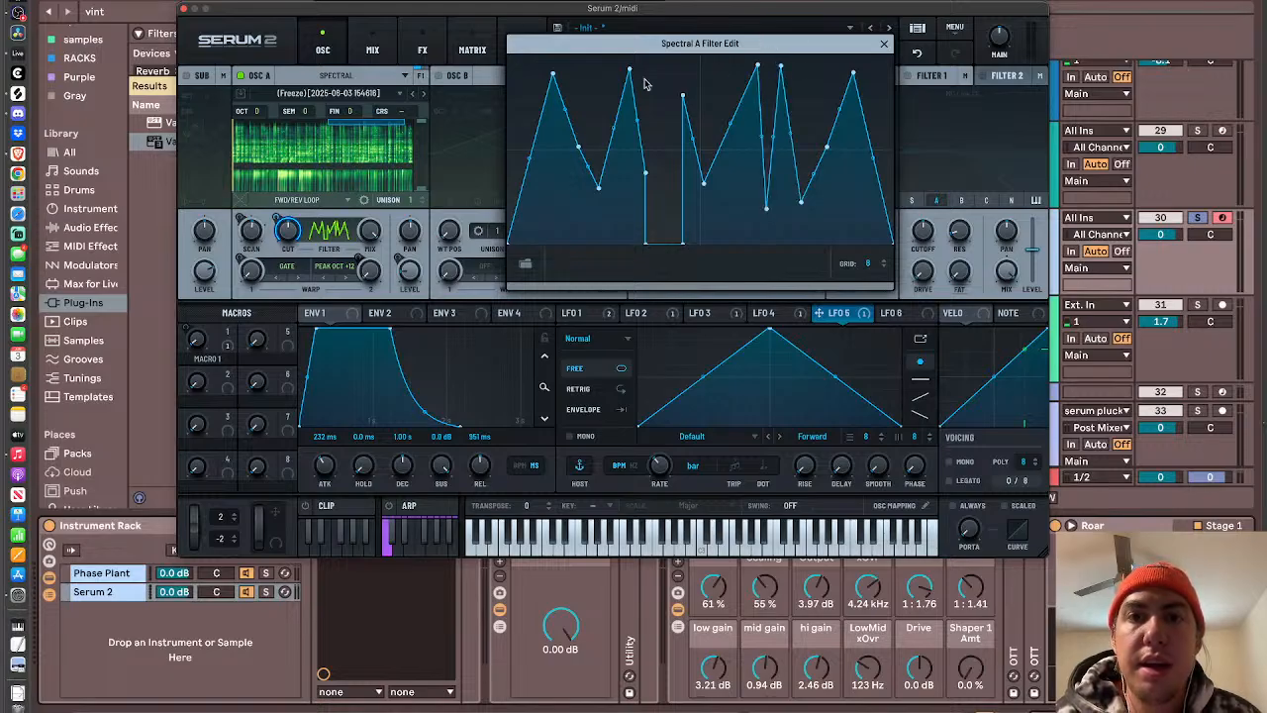
- Lower the three highest-frequency peaks of the filter curve, lift the end of the middle gap slightly, and sweep the cutoff as a test
left_click_drag(756, 68, 755, 95)
left_click_drag(855, 73, 855, 90)
left_click_drag(780, 65, 788, 81)
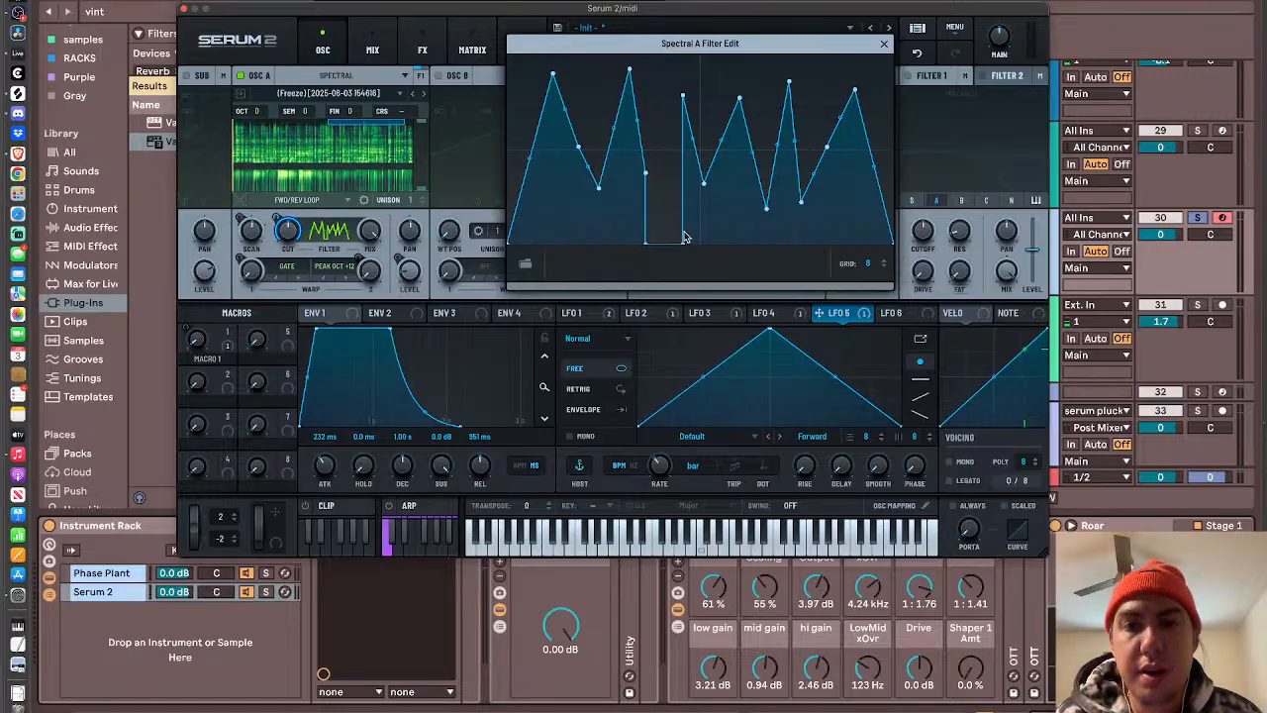
left_click_drag(682, 239, 682, 235)
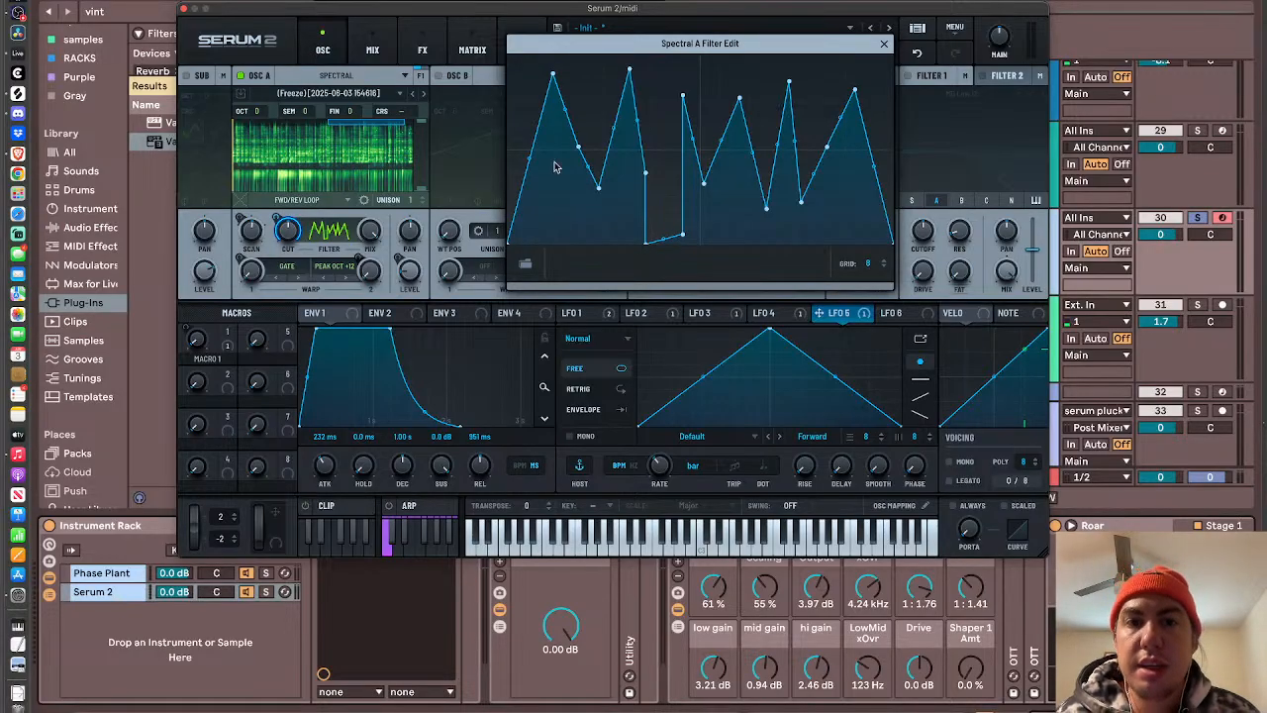
left_click_drag(294, 233, 317, 334)
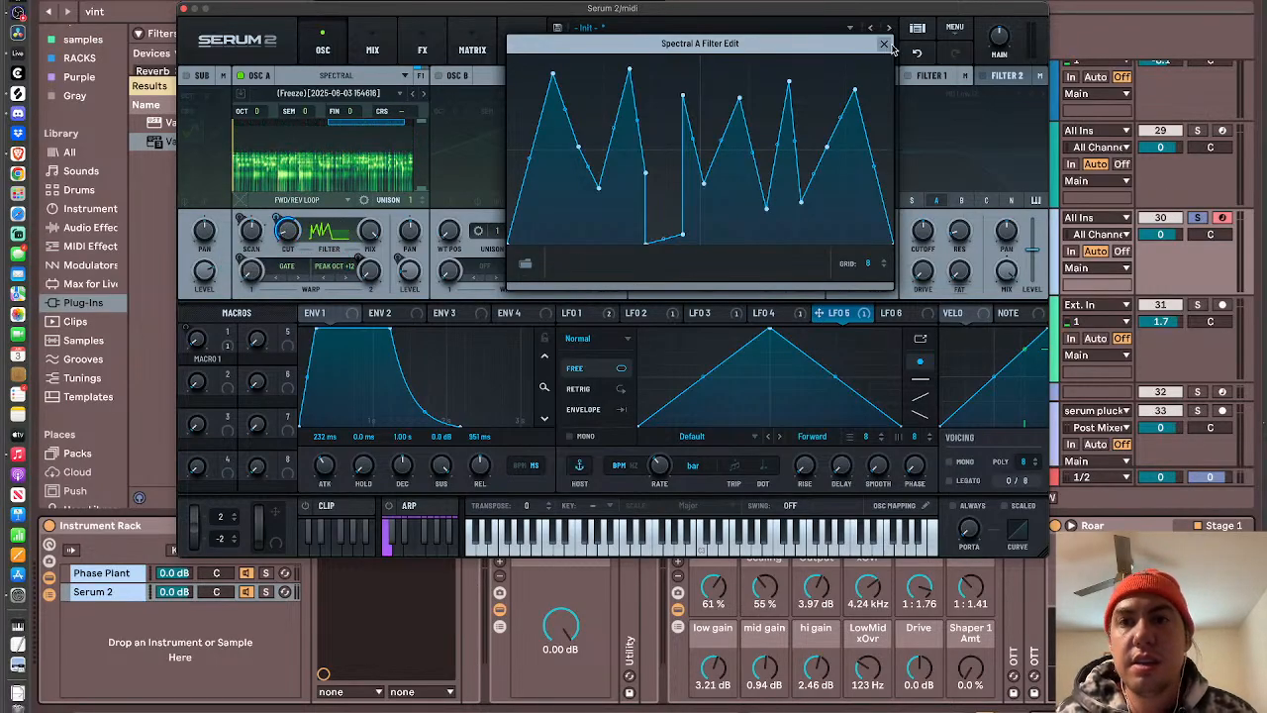
- Close the filter curve editor, slow LFO 5's rate to 4 bars and shift its peak toward the end of the cycle
left_click(885, 44)
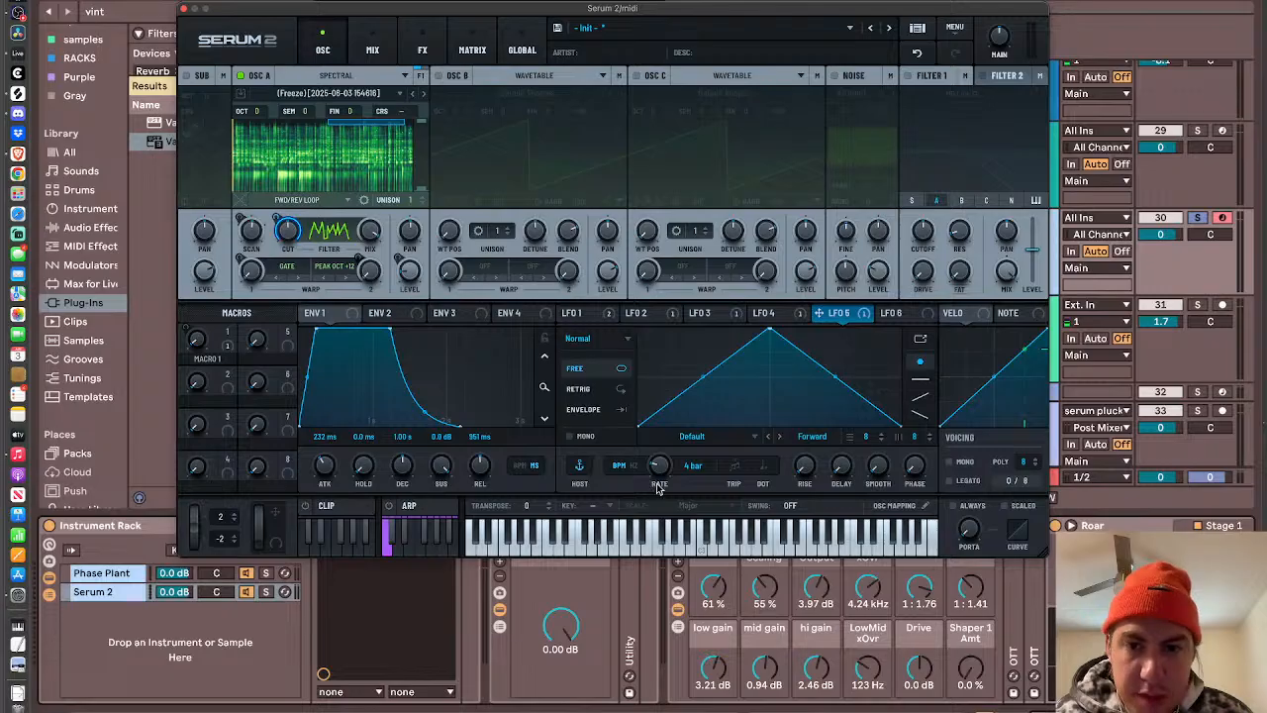
left_click_drag(767, 331, 864, 331)
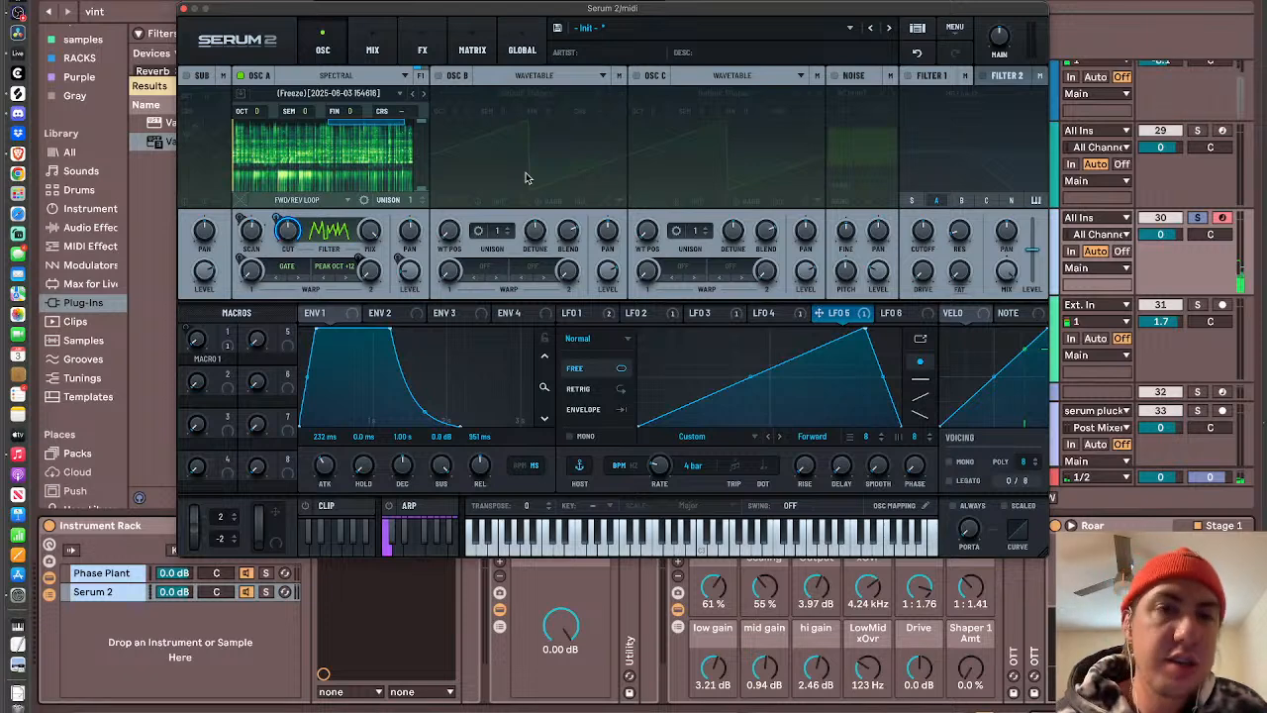
- Turn on oscillator B at wavetable position 2, tuned to octave -3 and semitone +2, and lower its level to about 16%
left_click(438, 76)
left_click_drag(446, 232, 445, 204)
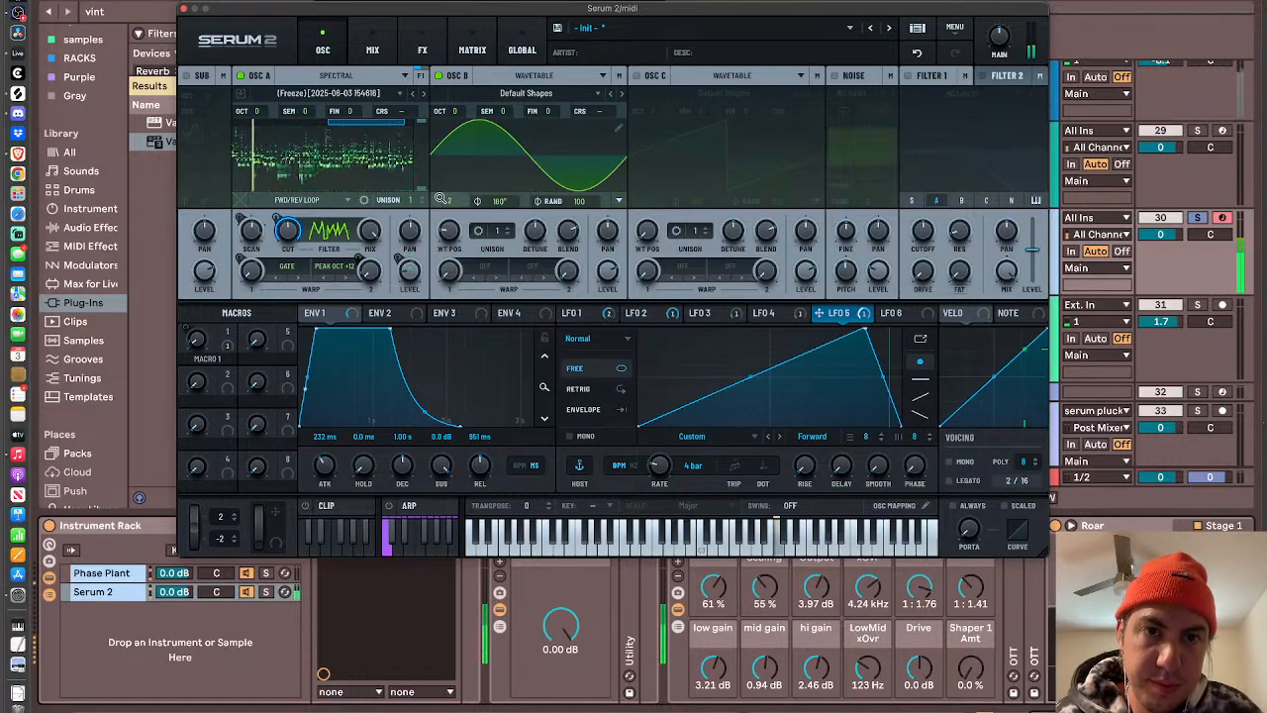
mouse_move(458, 112)
left_mouse_down()
mouse_move(457, 98)
mouse_move(507, 96)
mouse_move(452, 126)
left_mouse_up()
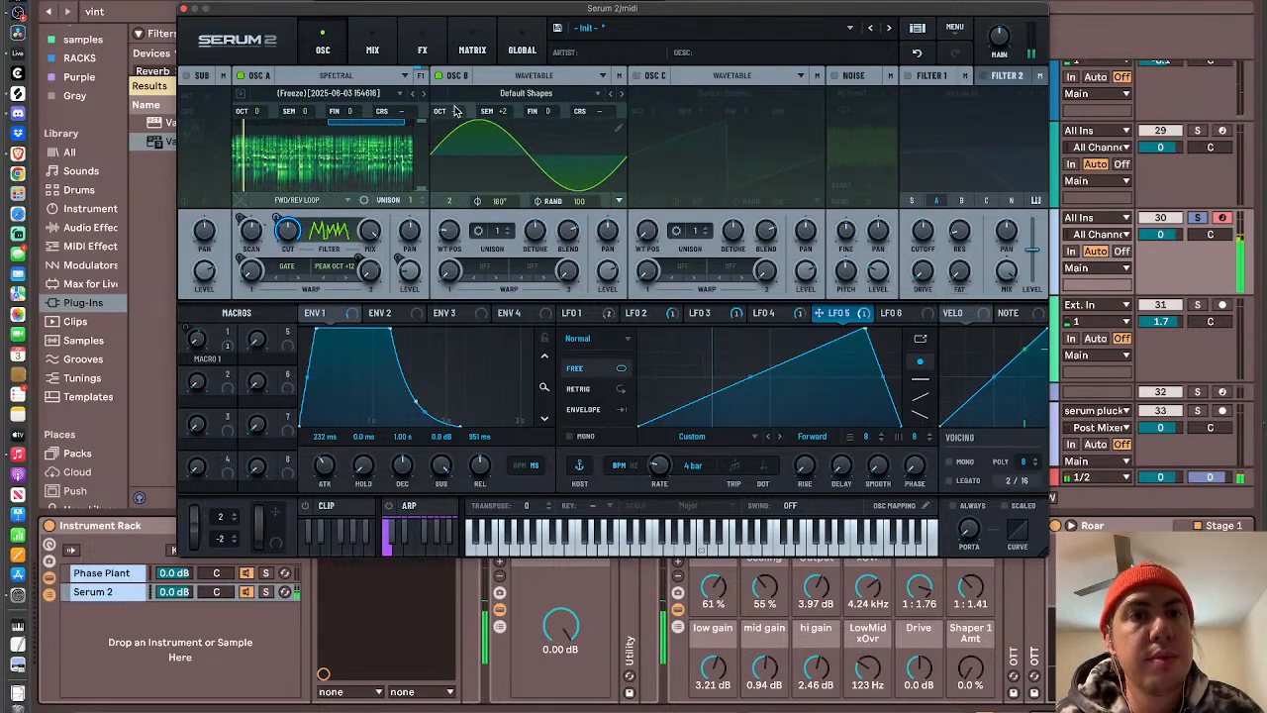
left_click_drag(453, 116, 455, 127)
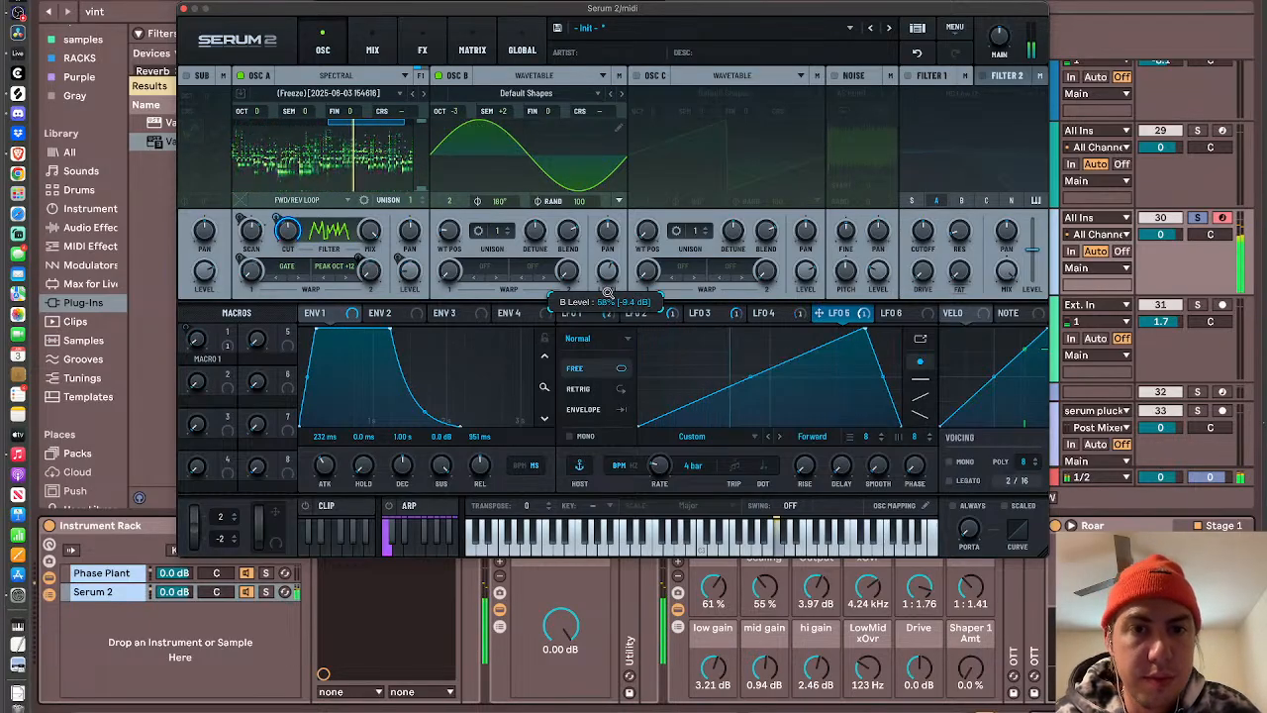
left_click_drag(606, 295, 602, 312)
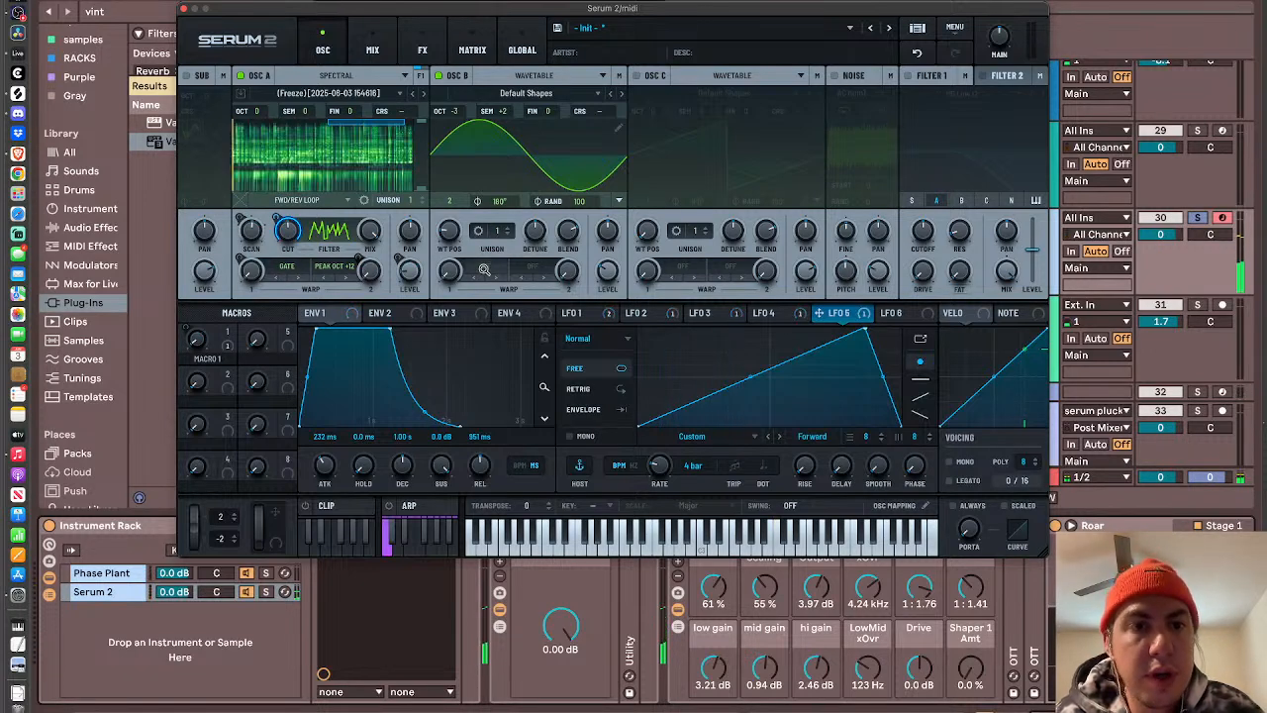
- Set oscillator B's first warp mode to PD (A) and adjust its warp amount
left_click(484, 269)
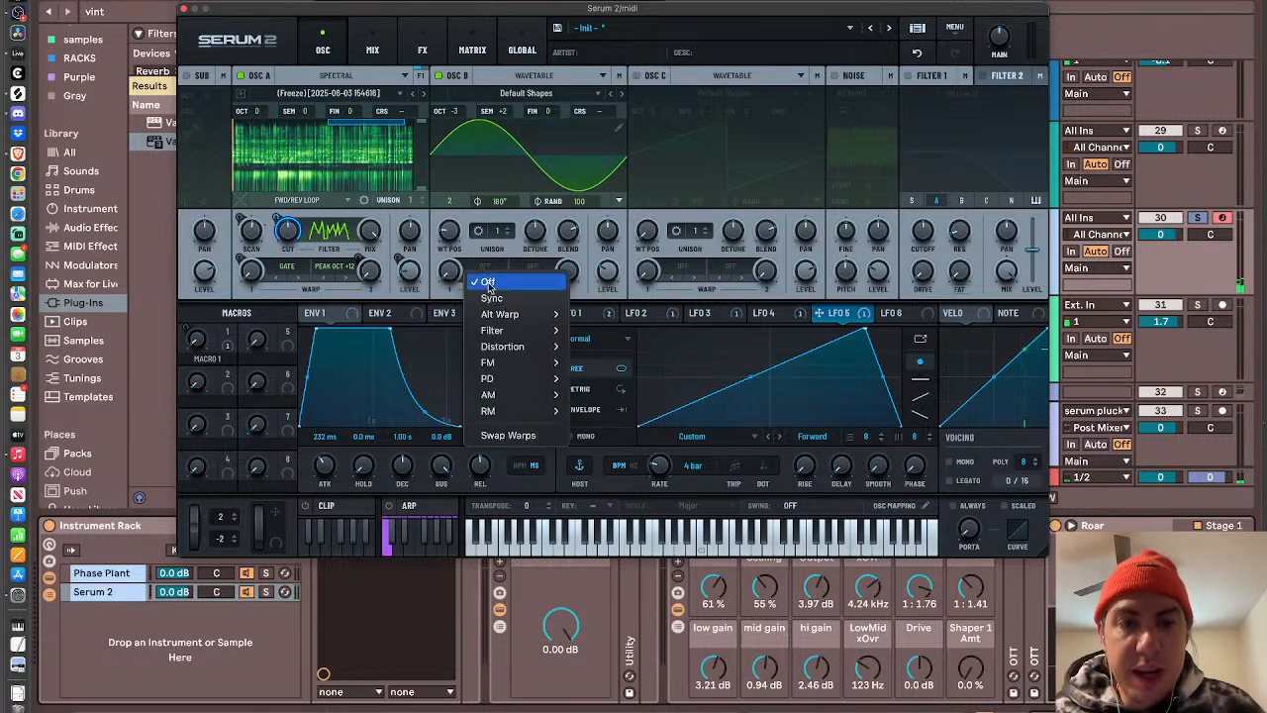
mouse_move(520, 379)
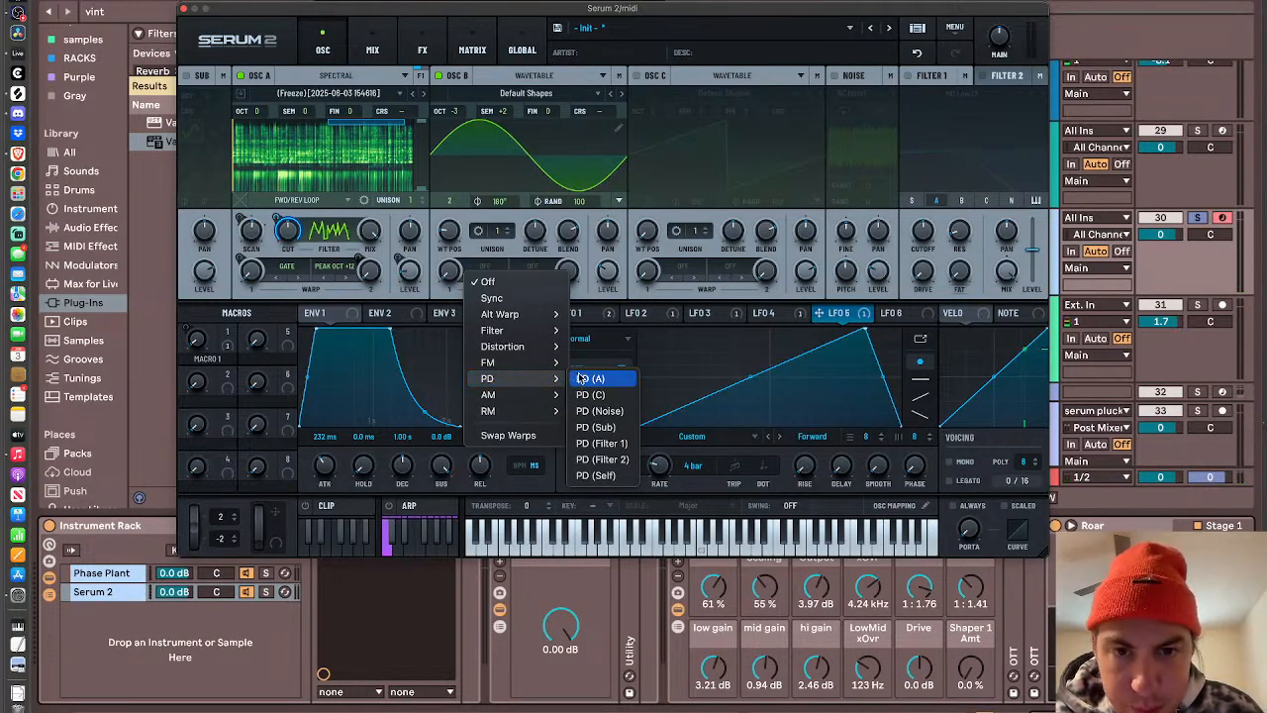
left_click(614, 380)
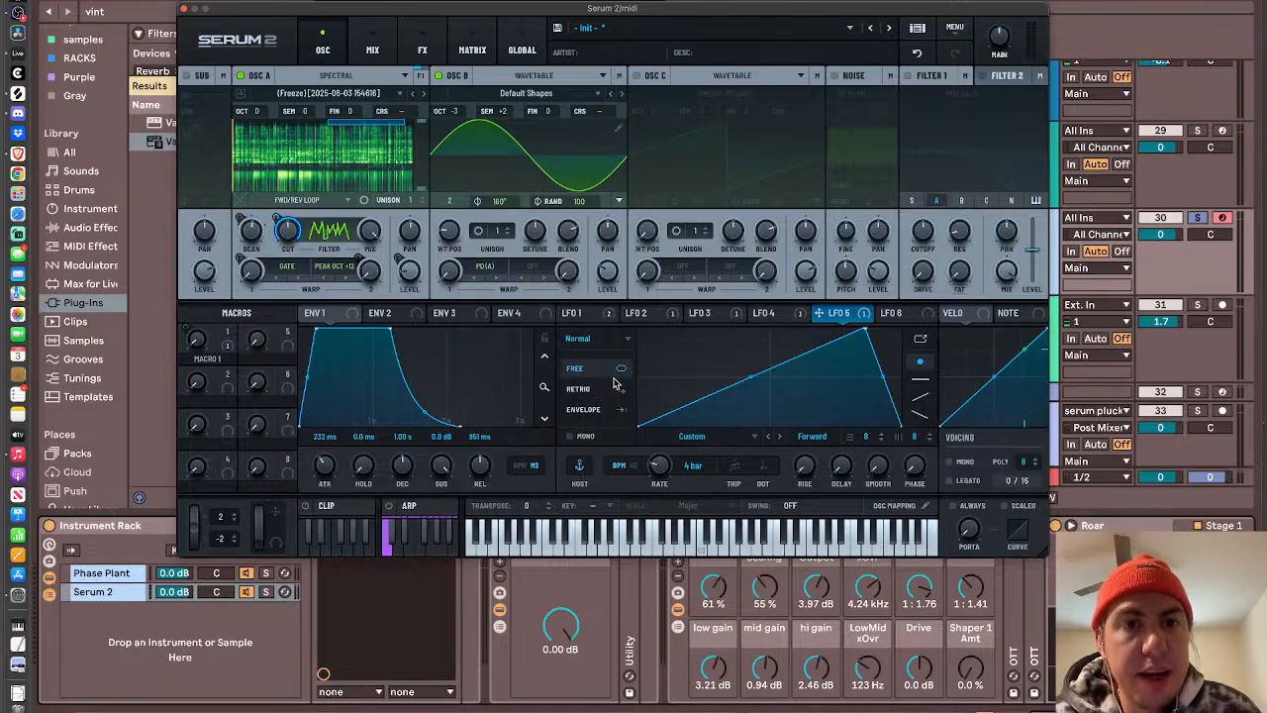
left_click_drag(448, 214, 451, 185)
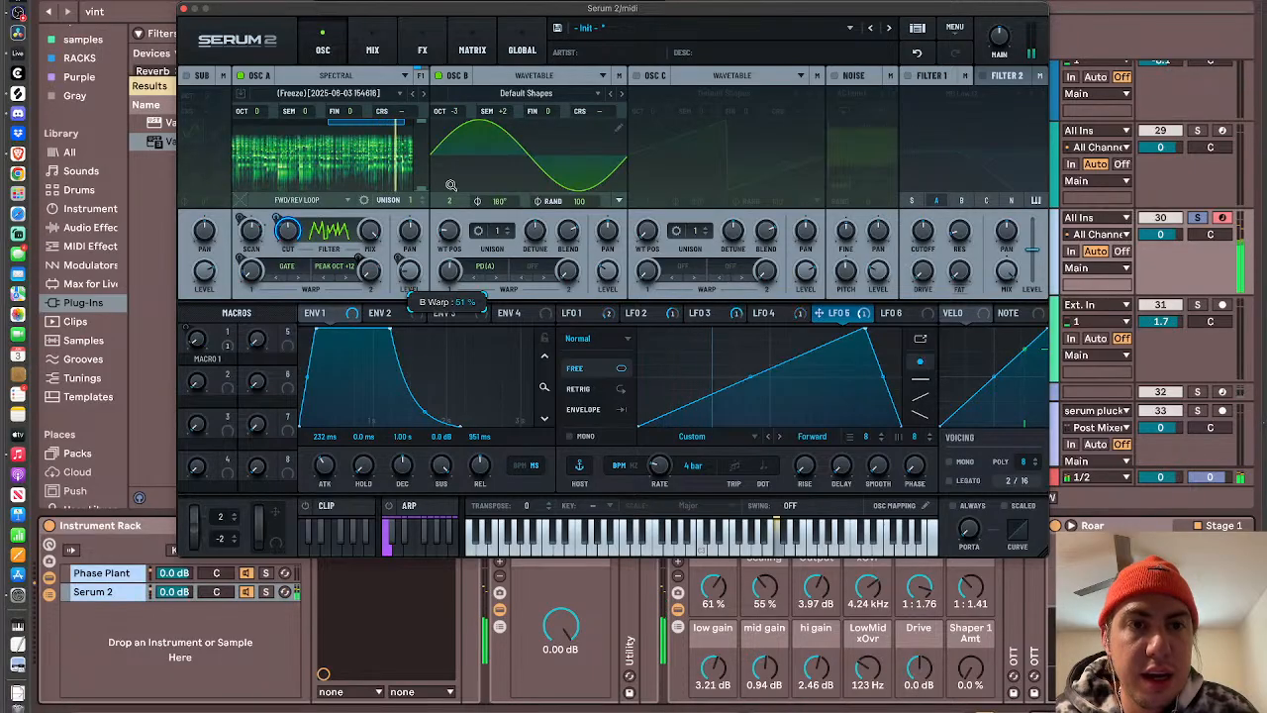
left_click_drag(449, 198, 448, 208)
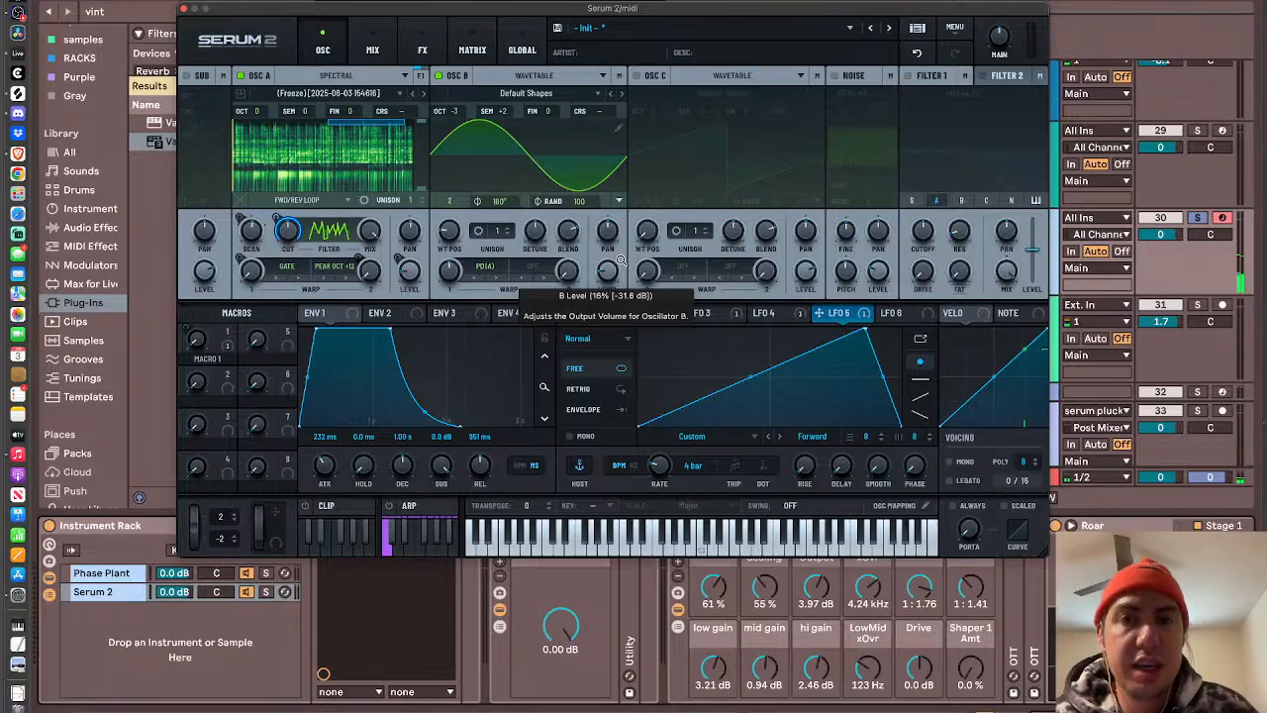
- Close the synth window, search the audio effects for "sat" and insert Saturator between Utility and the DoubleOtt rack
left_click(183, 8)
left_click(185, 10)
type("sat")
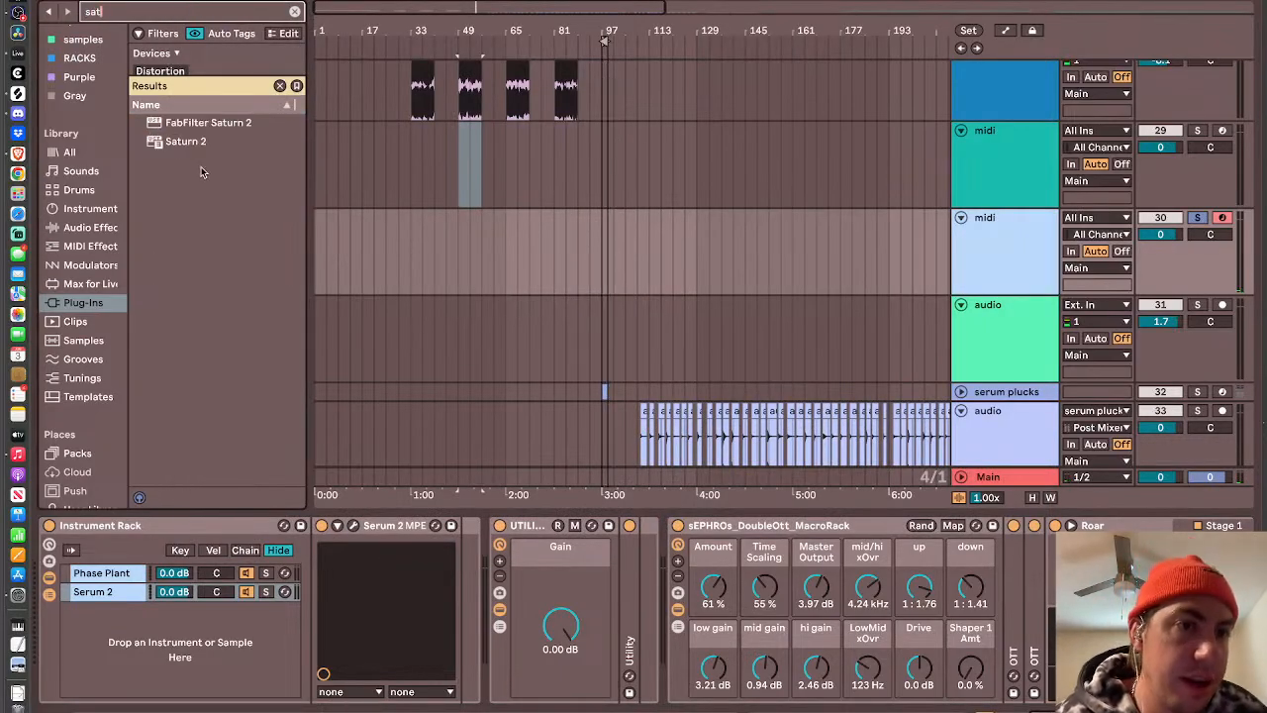
left_click(84, 231)
left_click_drag(179, 90, 713, 629)
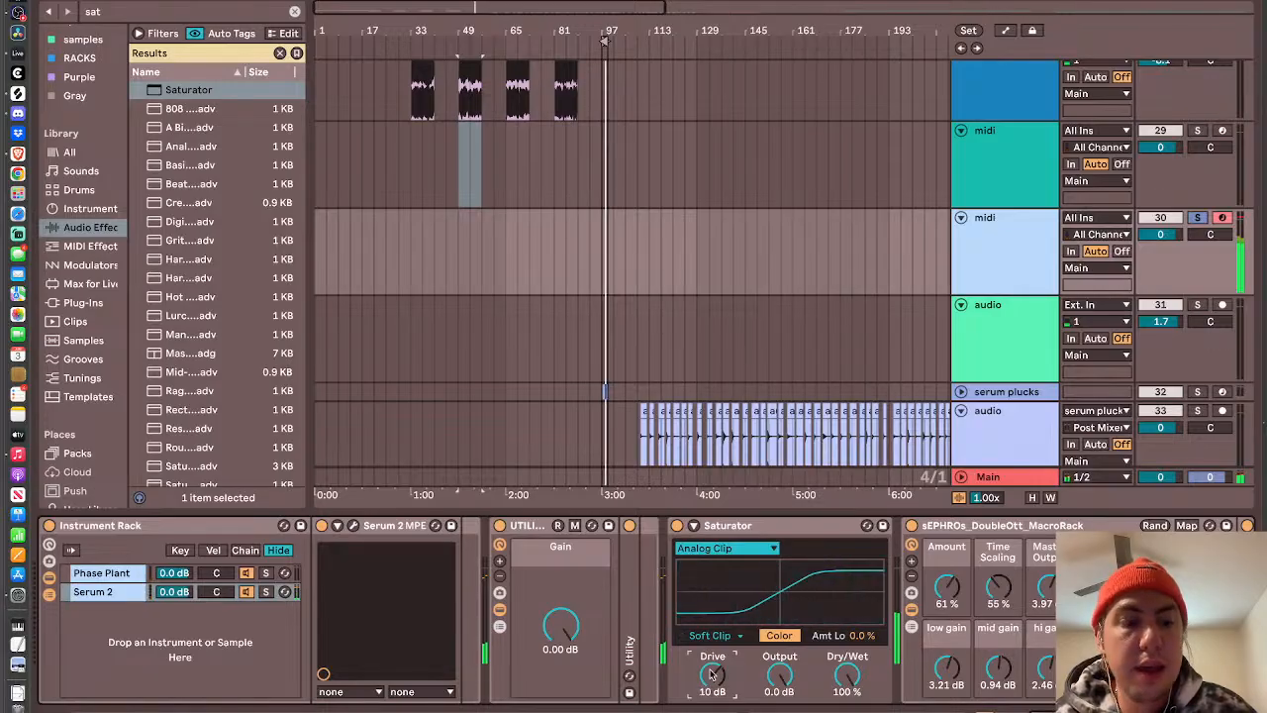
- Reopen Serum 2, lower oscillator B to octave -4 and close the synth window
left_click(353, 526)
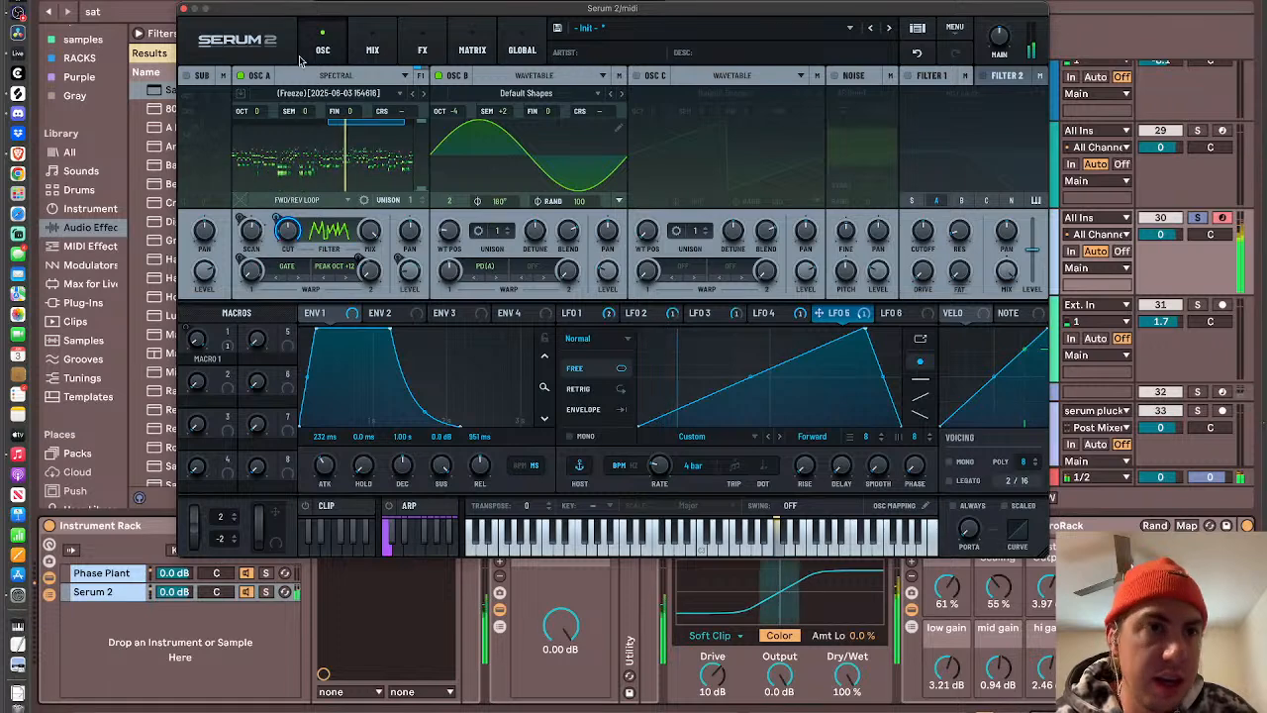
left_click(183, 8)
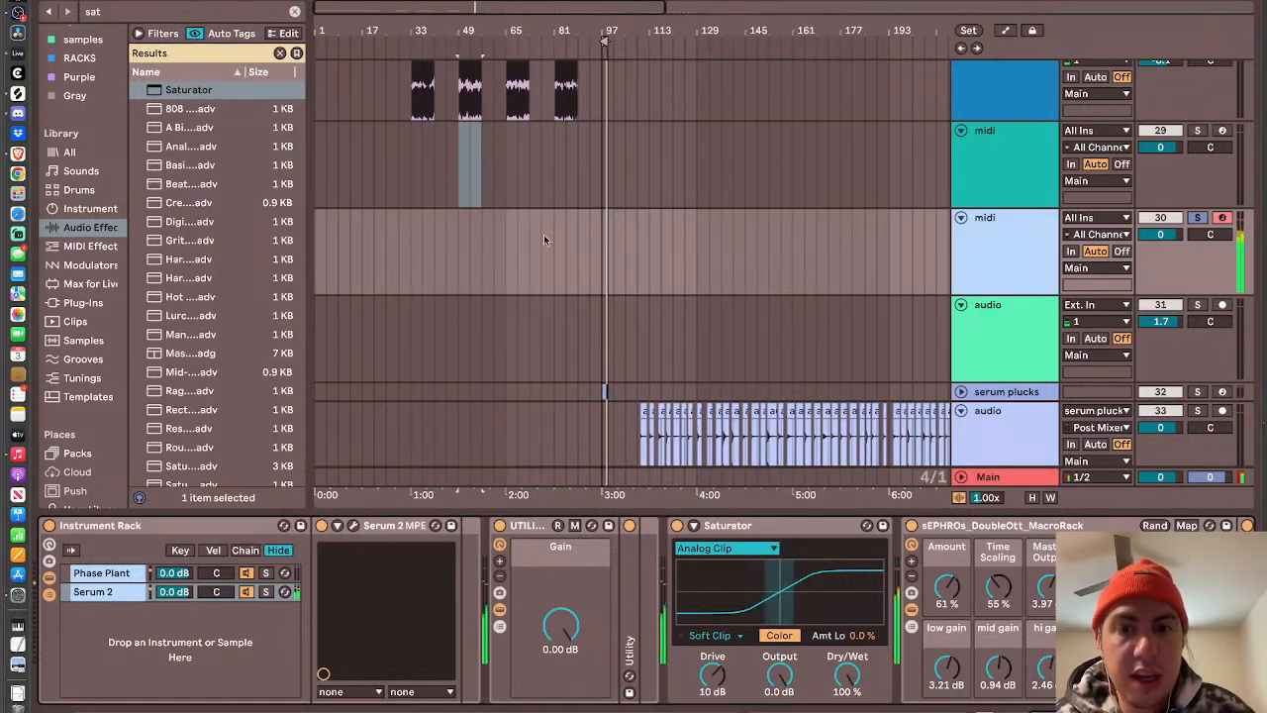
- Raise Saturator's Drive to 36 dB and lower its Output to about -18 dB
left_click_drag(713, 677, 713, 648)
left_click_drag(779, 676, 779, 698)
left_click_drag(707, 674, 708, 653)
left_click_drag(788, 685, 789, 683)
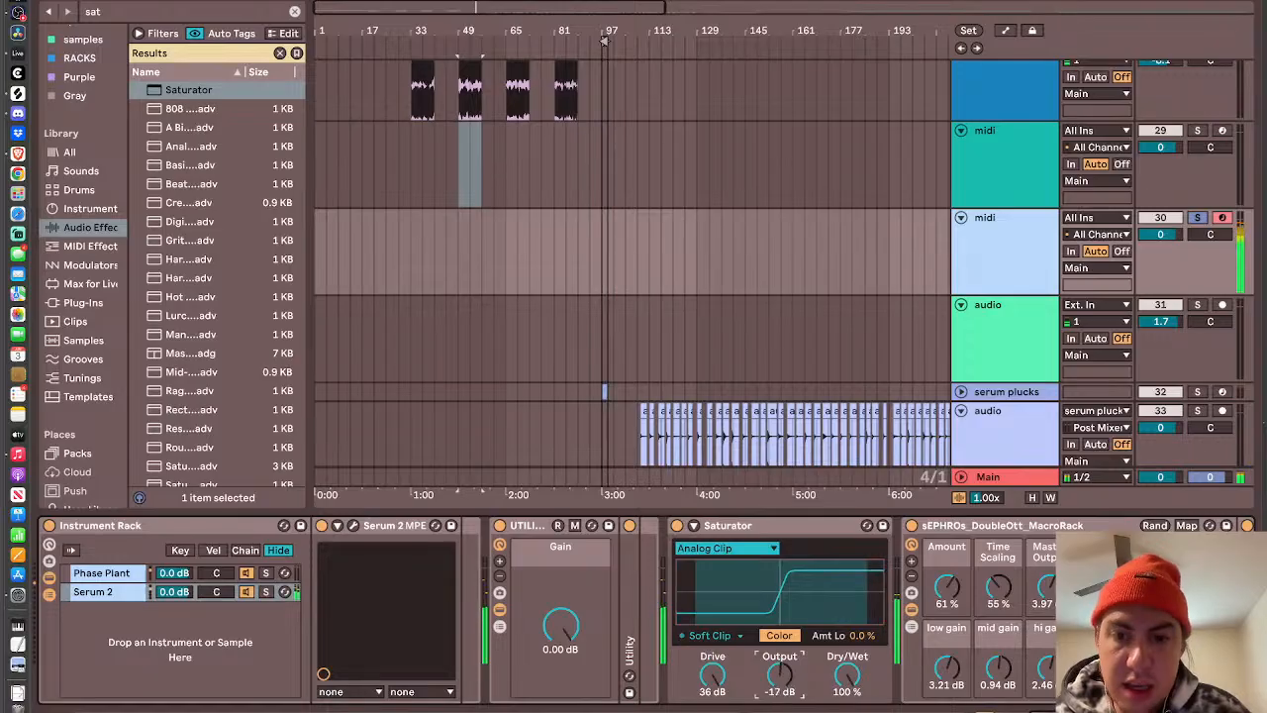
- In the DoubleOtt rack, set the low gain to 7.75 dB and the mid gain to -2.83 dB
mouse_move(999, 665)
left_mouse_down()
mouse_move(947, 677)
mouse_move(998, 665)
left_mouse_up()
scroll(1000, 671, "right", 6)
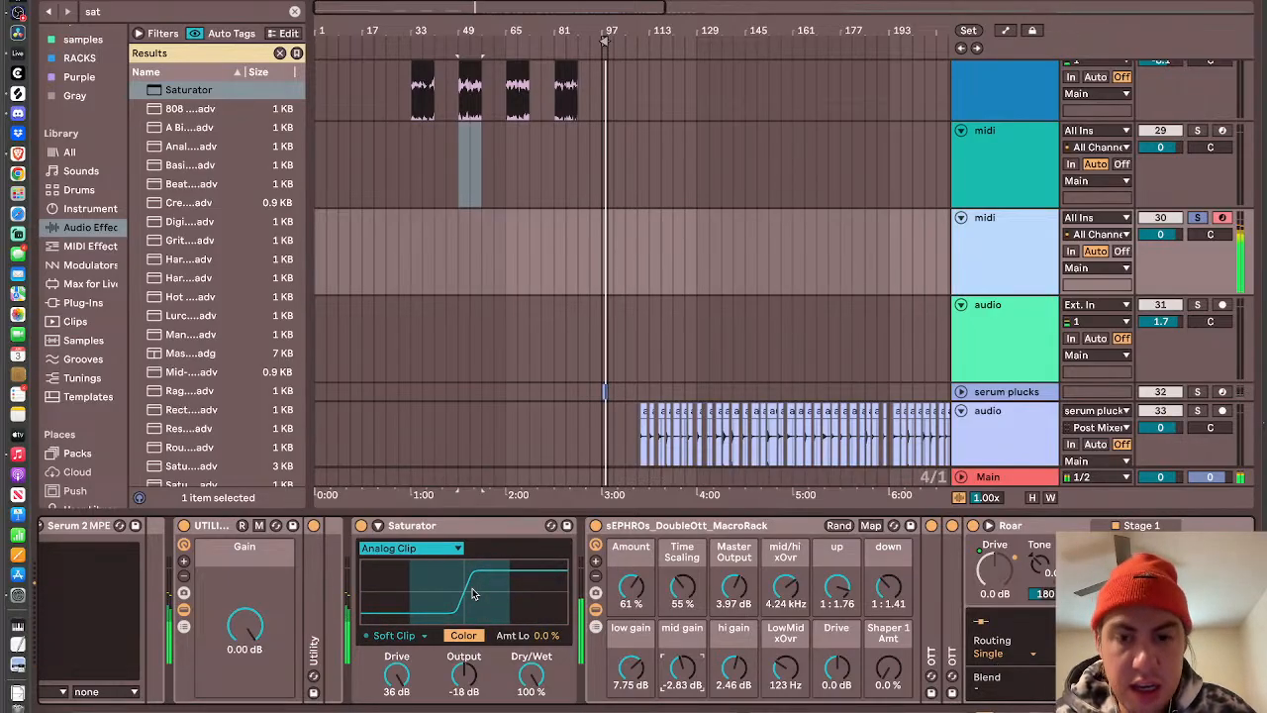
scroll(503, 584, "left", 3)
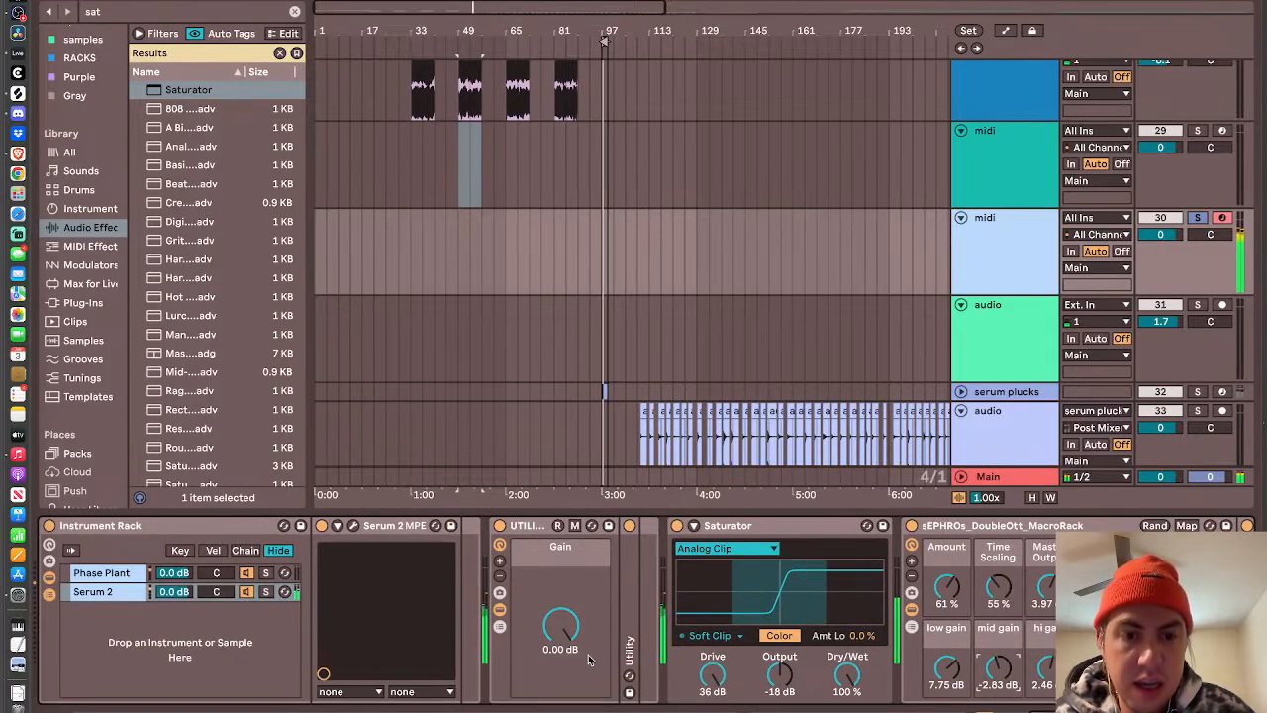
- Reopen Serum 2 and raise the low-frequency limit of oscillator A's spectrum to cut its lows
left_click(353, 526)
left_click_drag(421, 188, 417, 162)
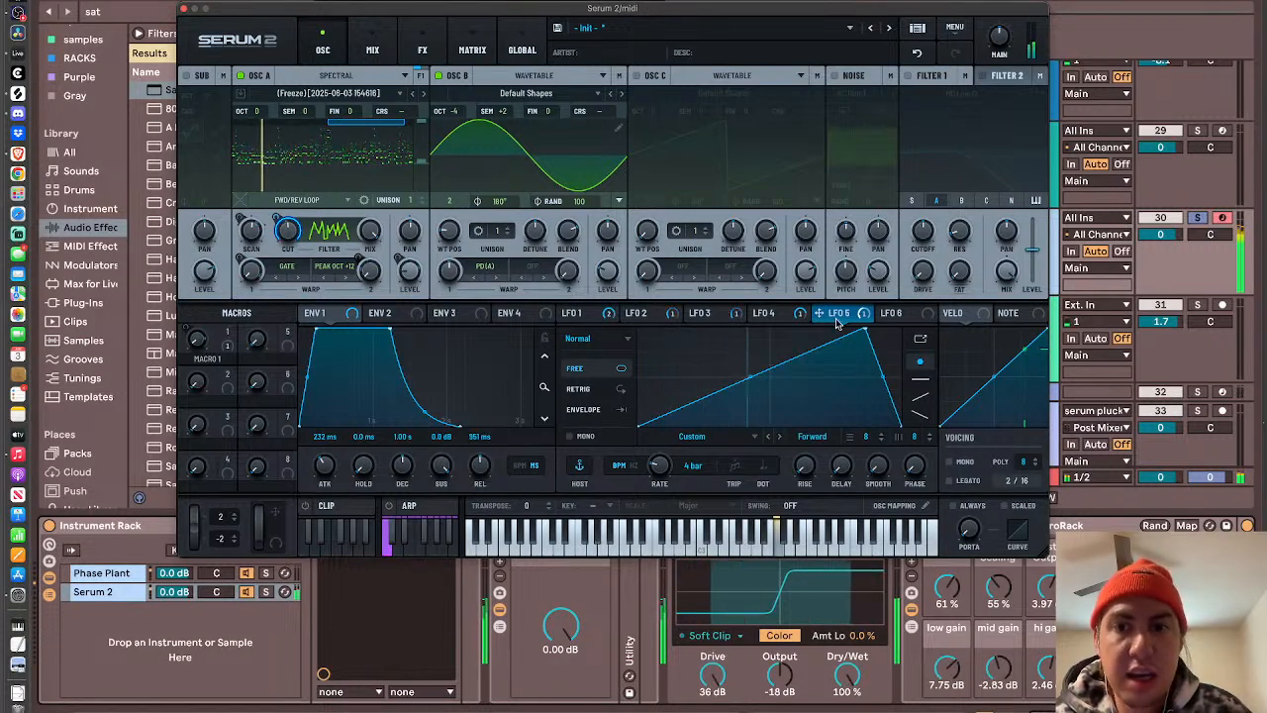
- Assign LFO 5 to the low-frequency limit of oscillator A's spectrum and set its modulation amount to -82%
left_click_drag(819, 312, 420, 163)
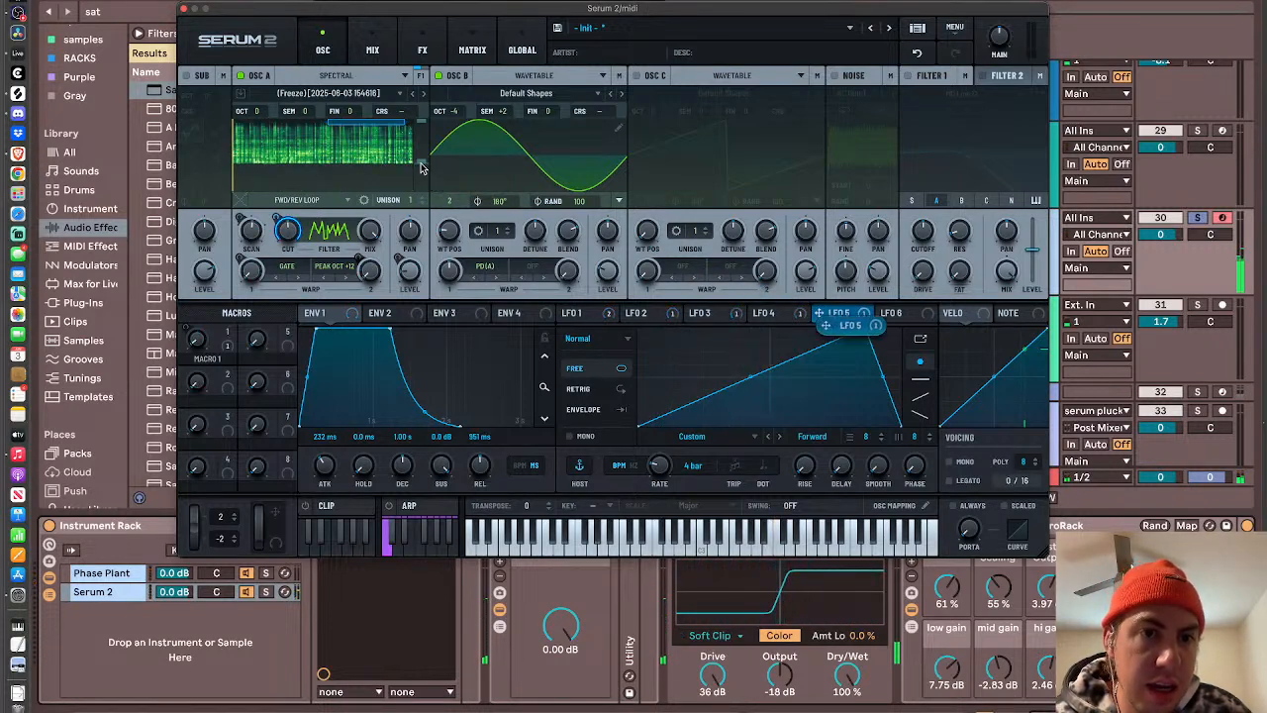
left_click_drag(824, 315, 420, 165)
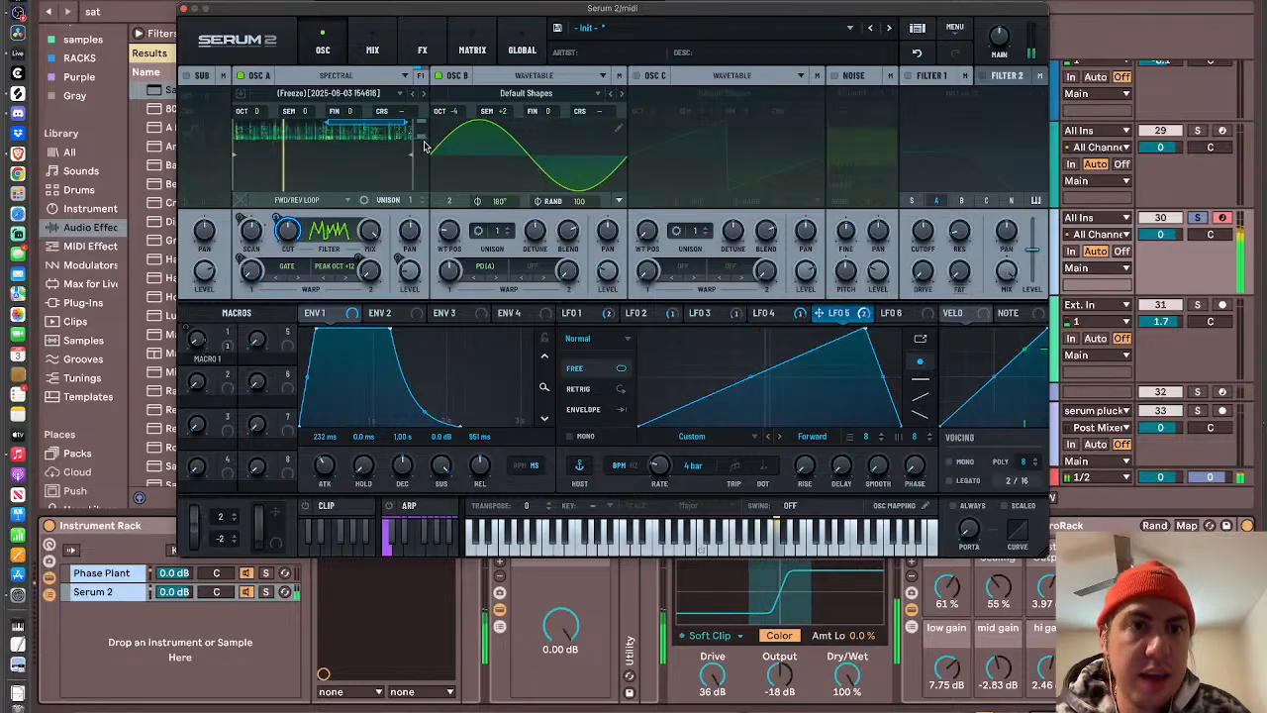
left_click(472, 50)
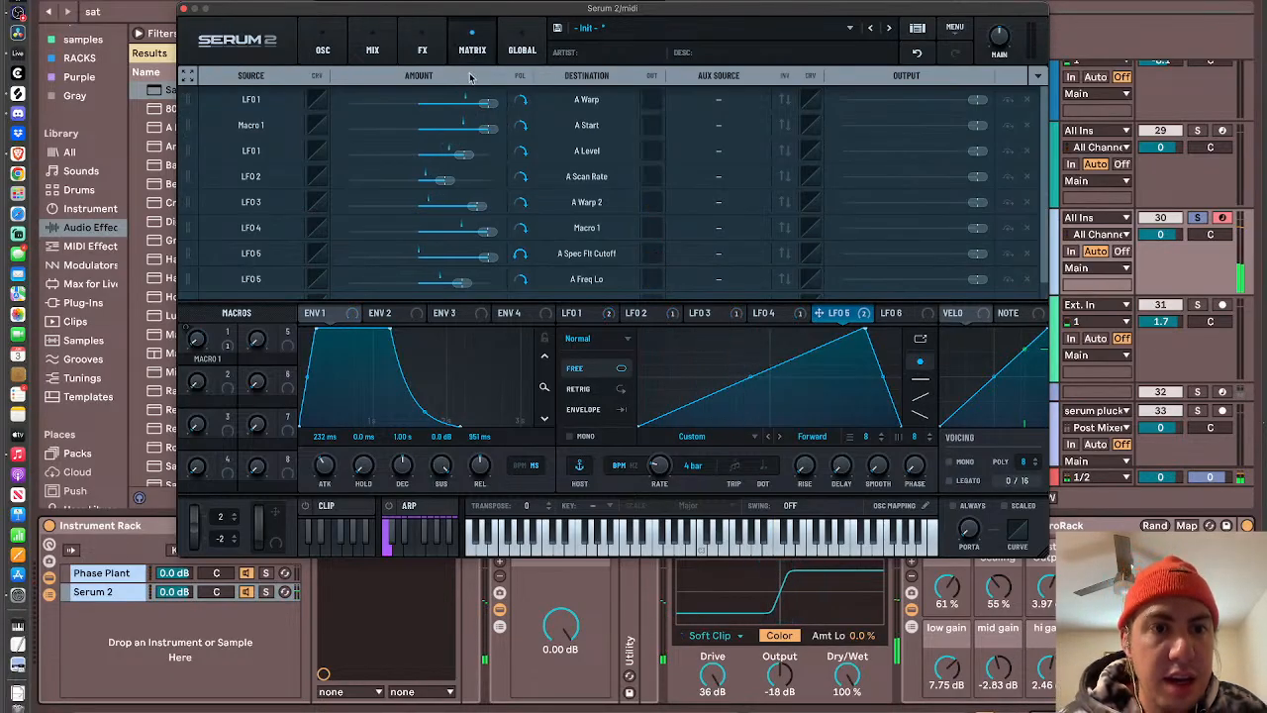
scroll(489, 175, "down", 1)
left_click_drag(465, 263, 358, 270)
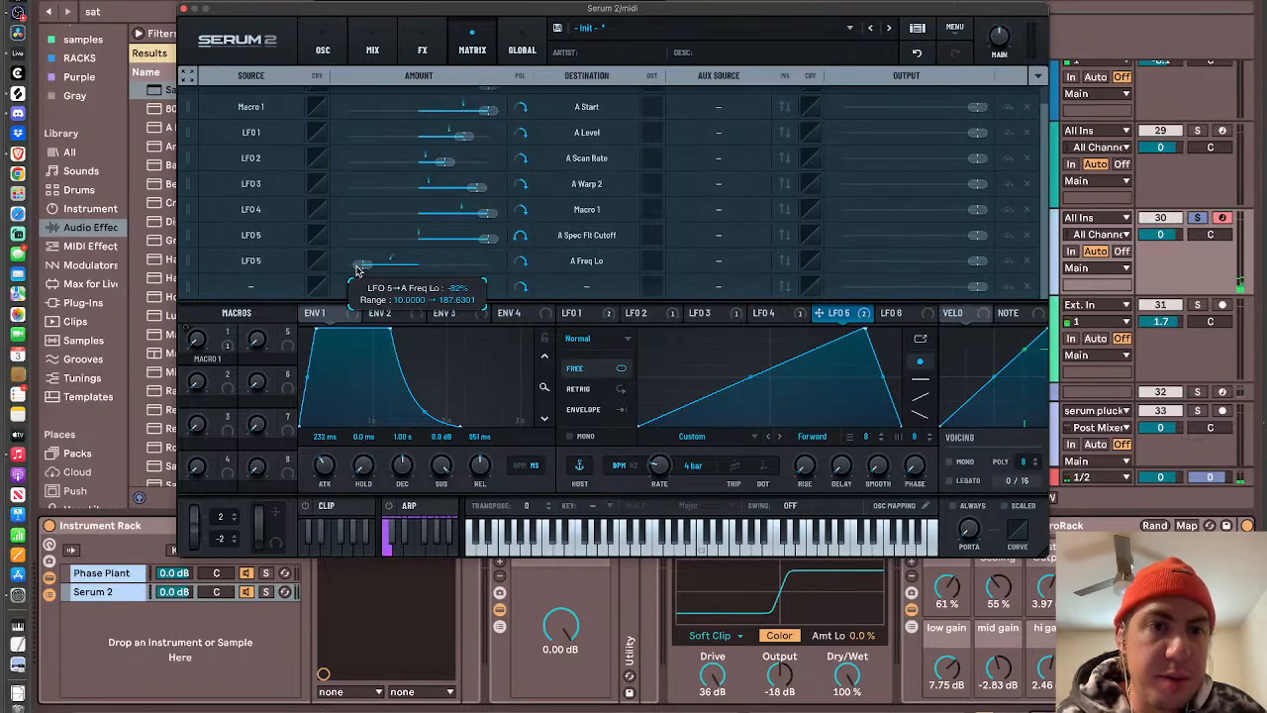
left_click(323, 47)
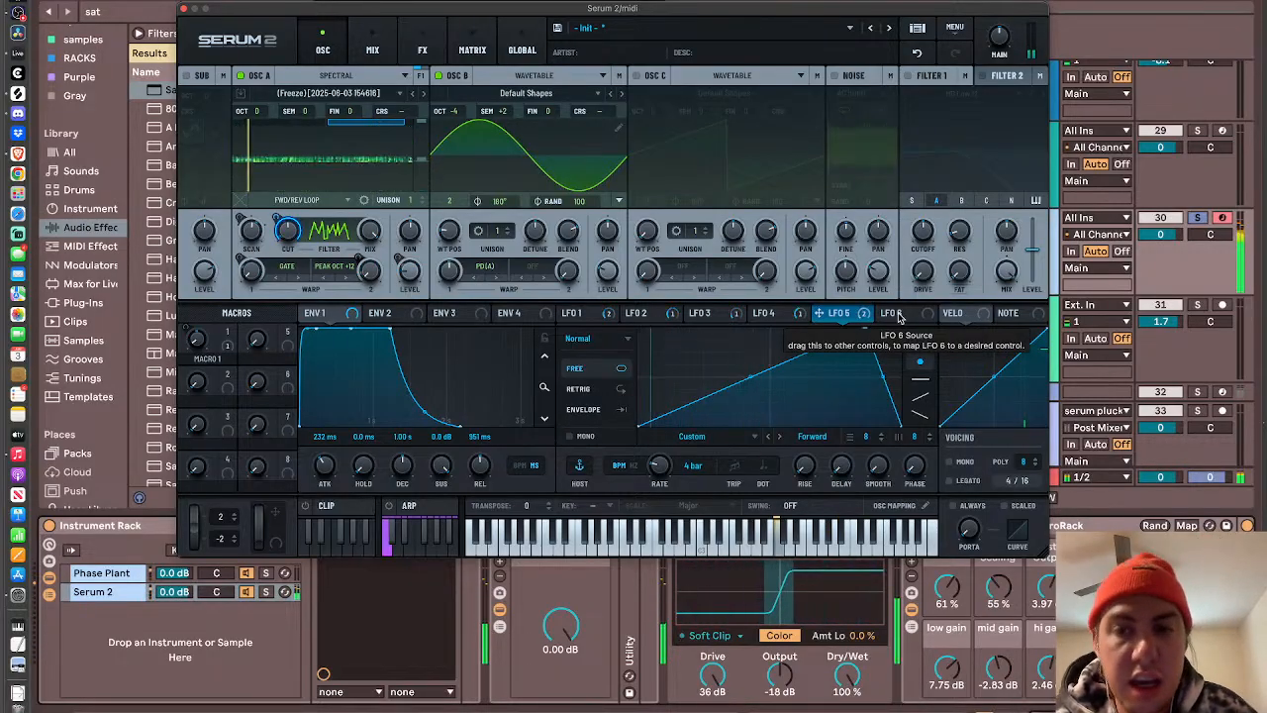
- Set oscillator A to 6 unison voices with 0.41 detune and a blend of 61
left_click(424, 200)
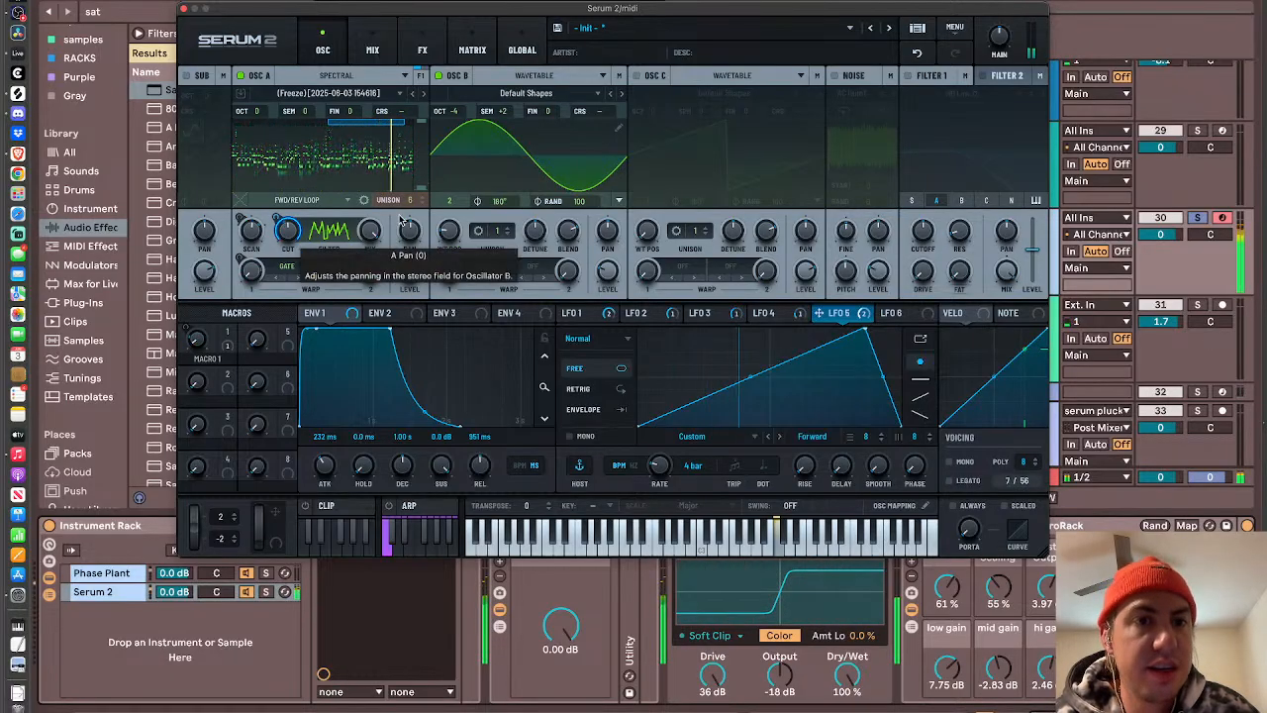
left_click(364, 200)
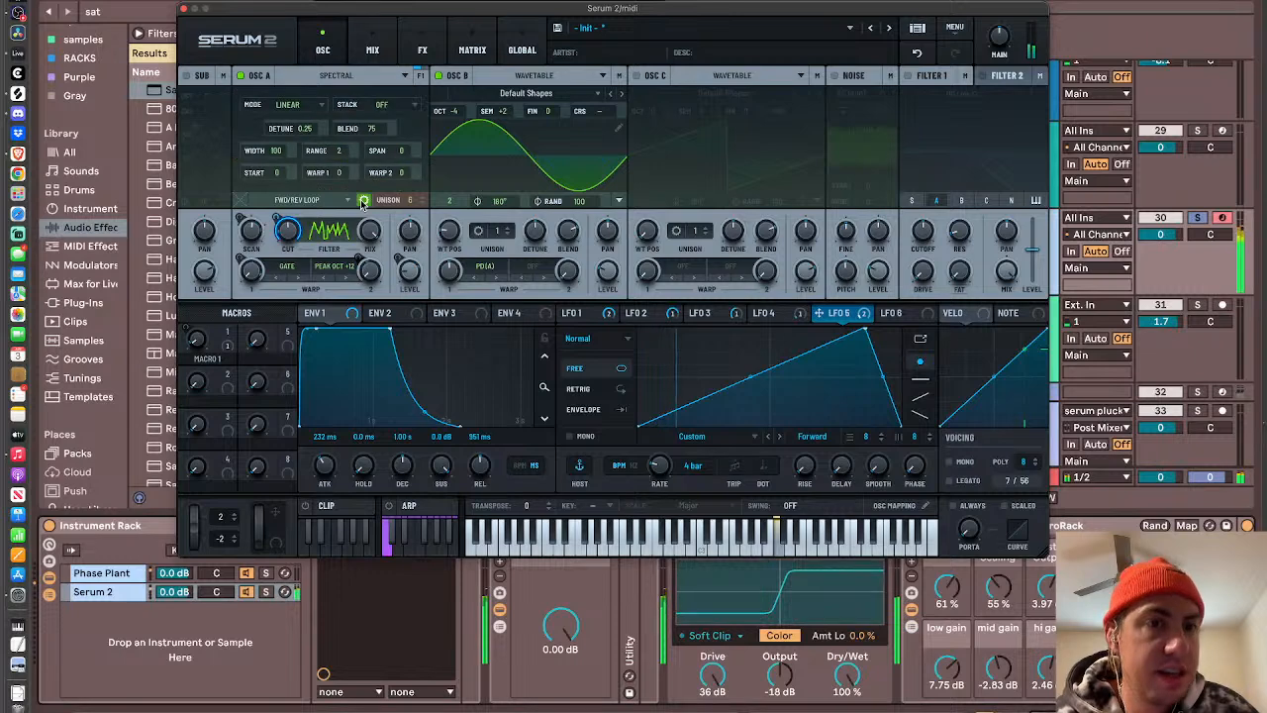
left_click_drag(297, 127, 307, 99)
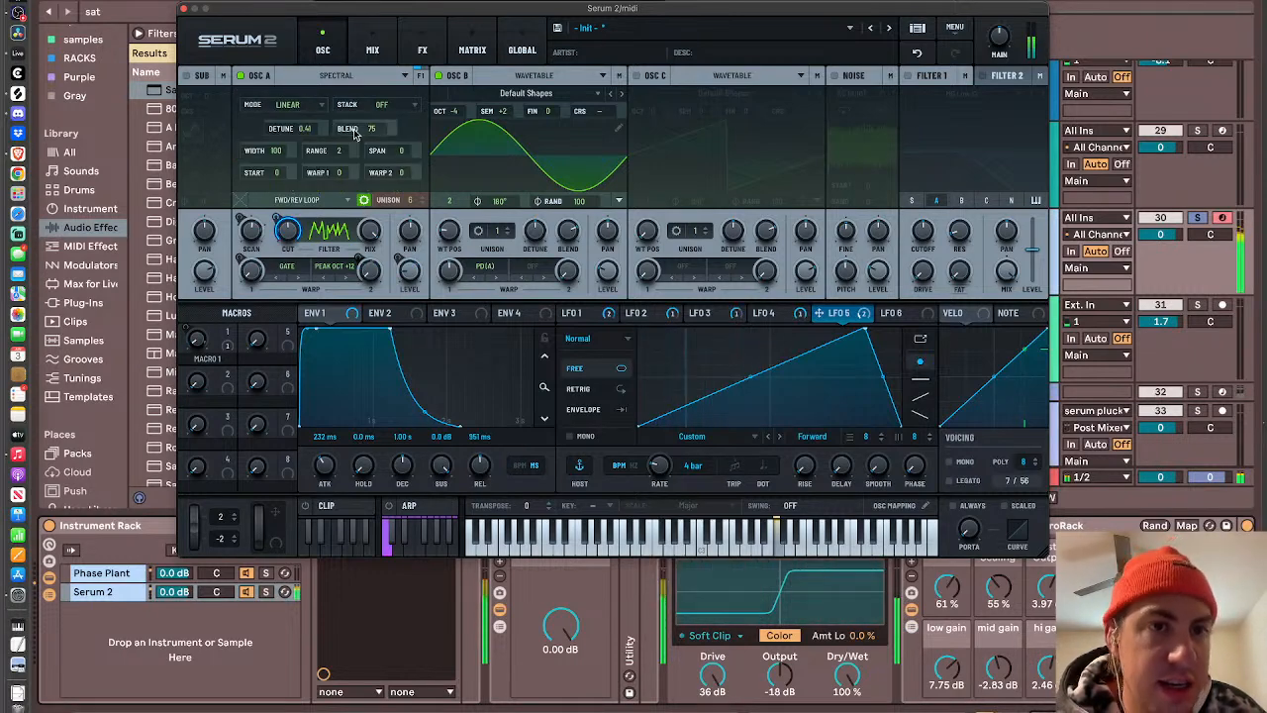
left_click_drag(372, 130, 374, 157)
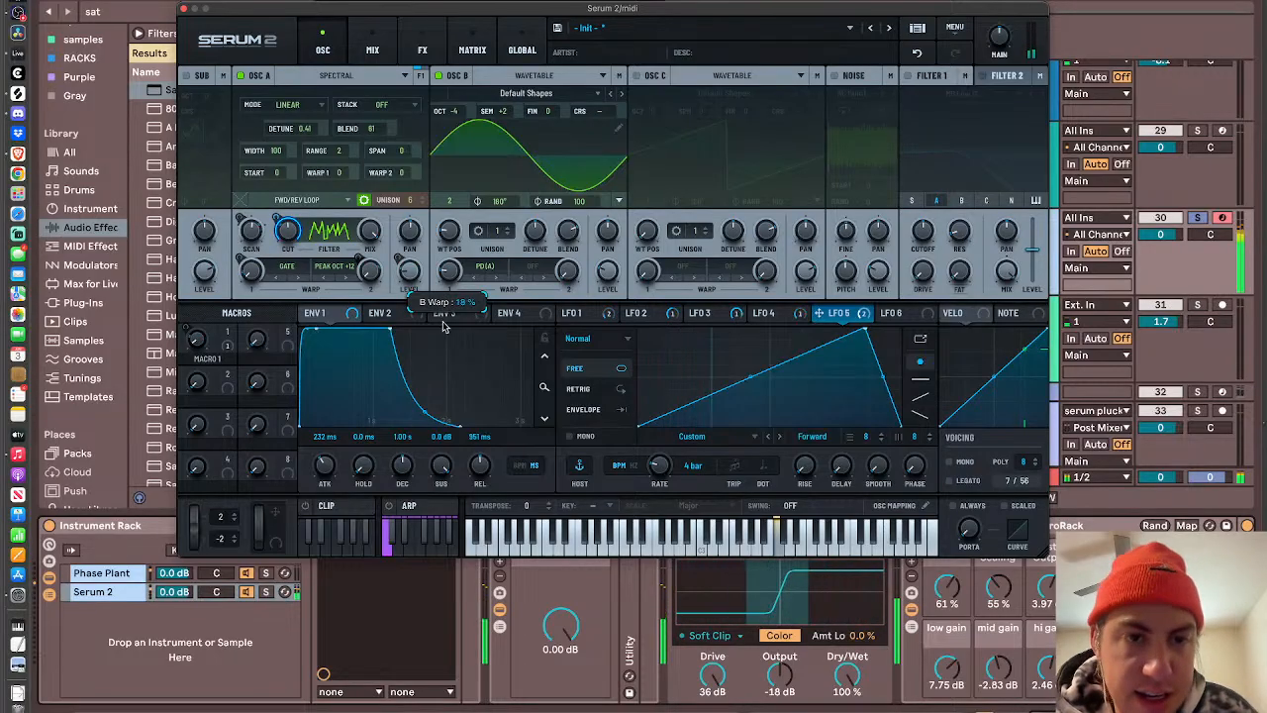
- Adjust oscillator B's PD(A) warp amount and return oscillator A from its unison settings to the spectrum display
left_click_drag(443, 327, 439, 199)
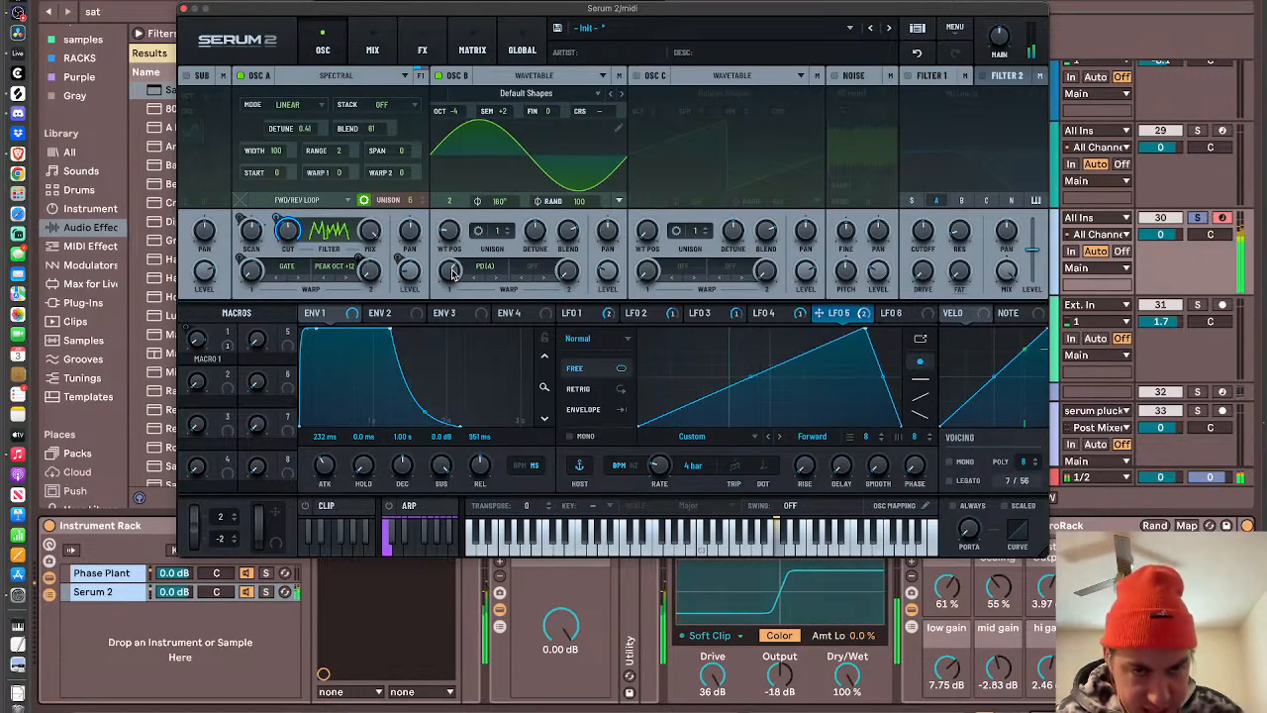
left_click_drag(453, 273, 452, 276)
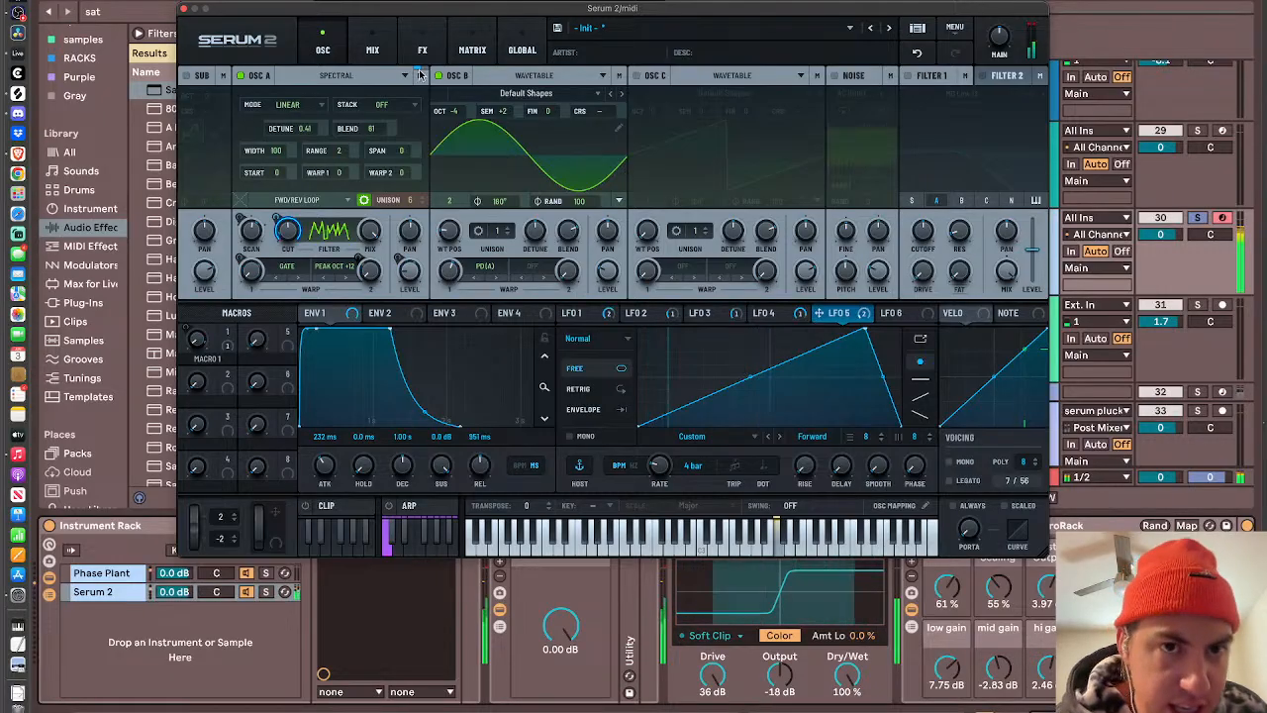
left_click(339, 77)
left_click(260, 77)
left_click(257, 75)
left_click(257, 75)
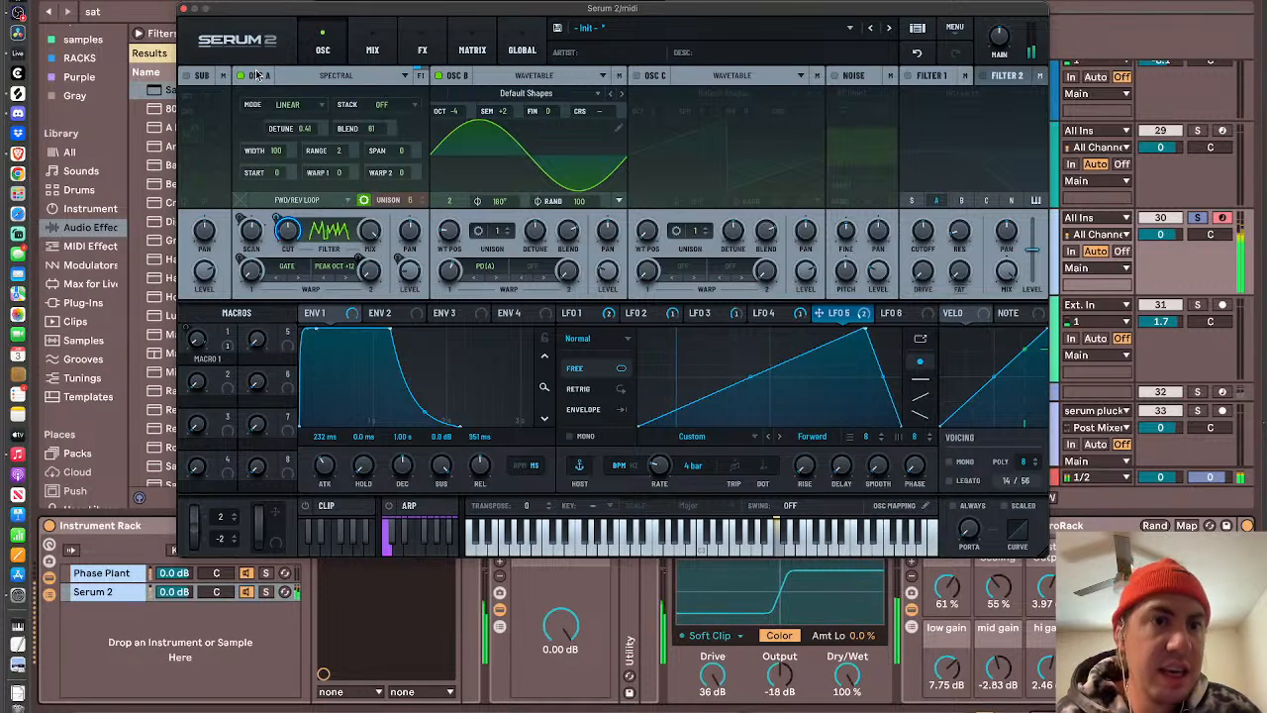
left_click(365, 199)
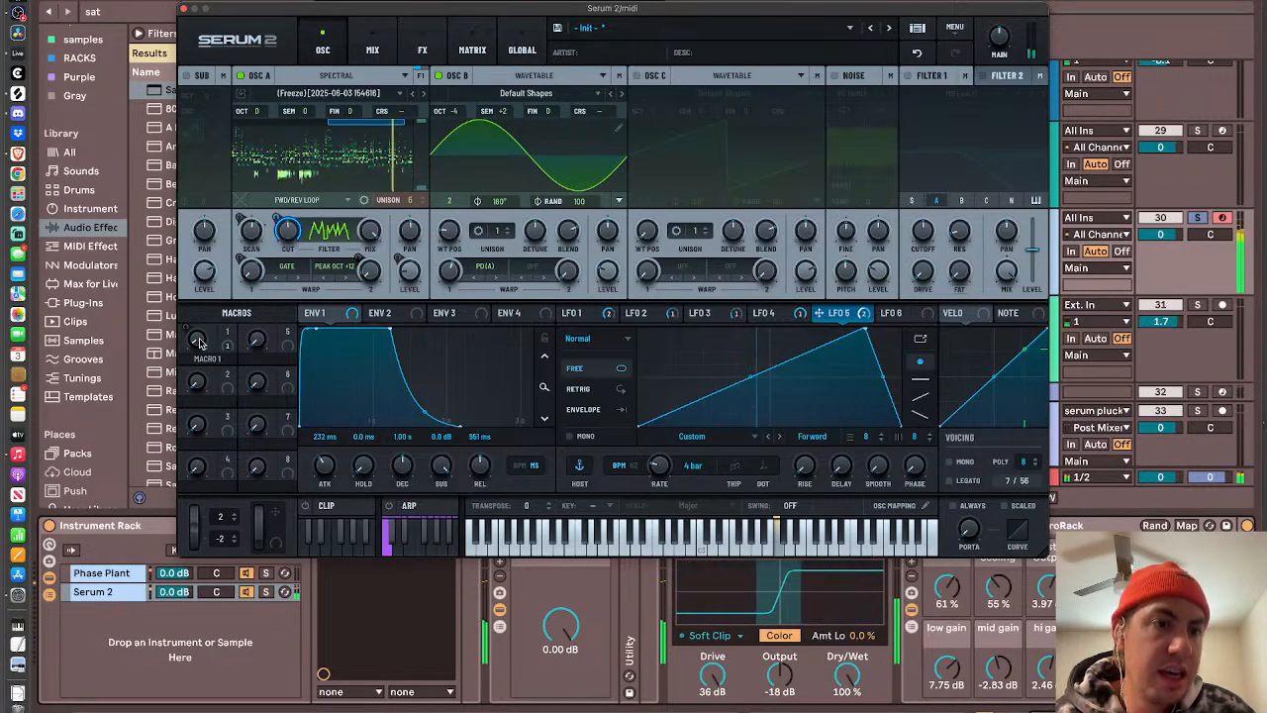
- Adjust Macro 1 and slow LFO 2's rate to 8 bar
left_click_drag(196, 342, 194, 317)
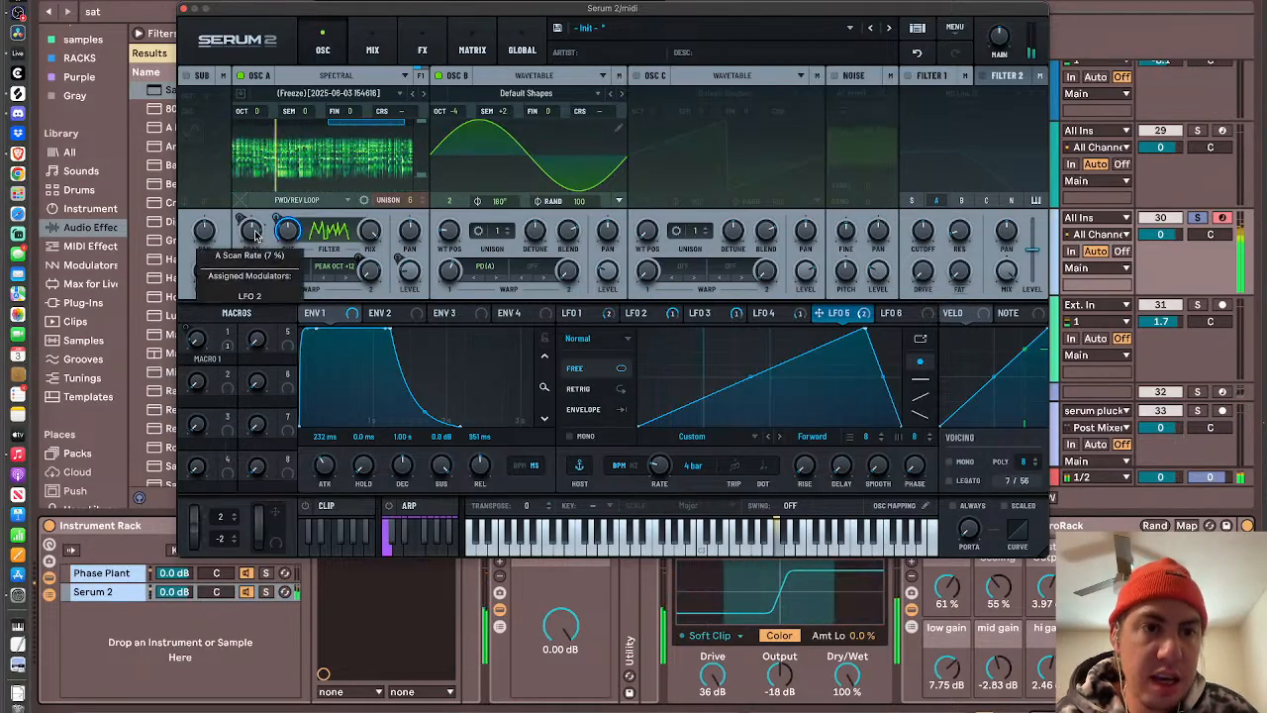
left_click(639, 313)
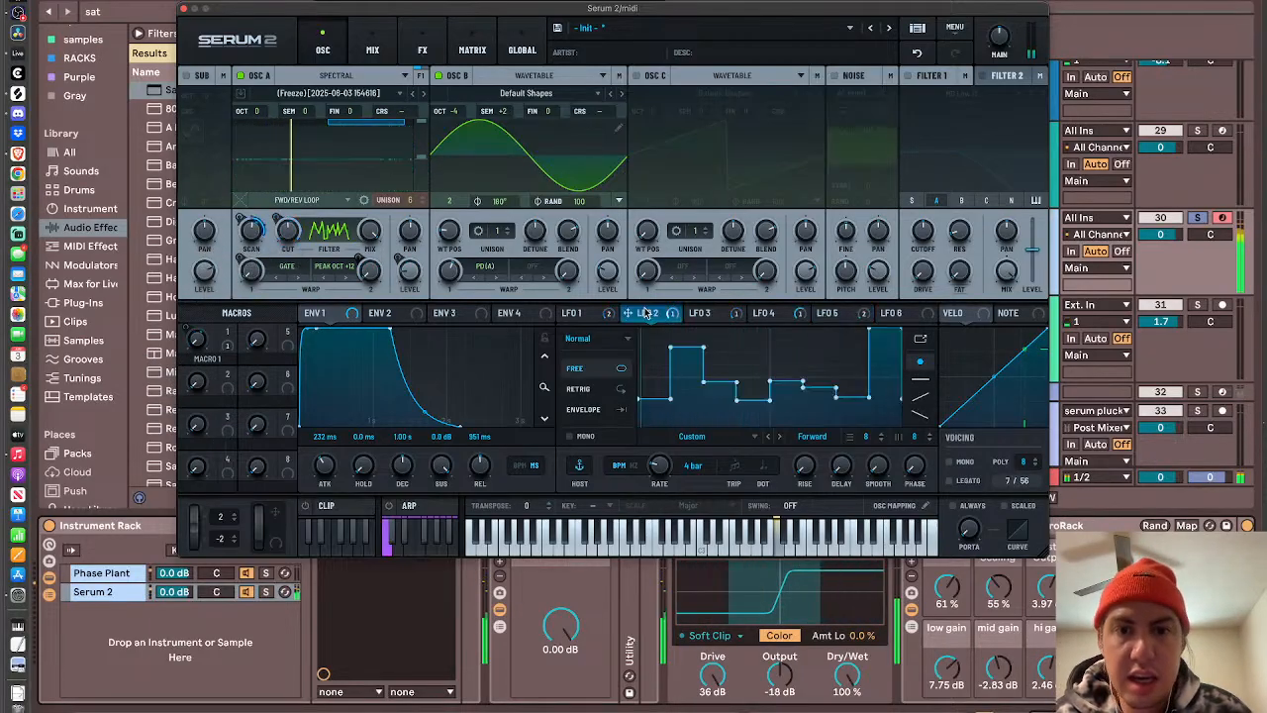
left_click_drag(663, 471, 664, 485)
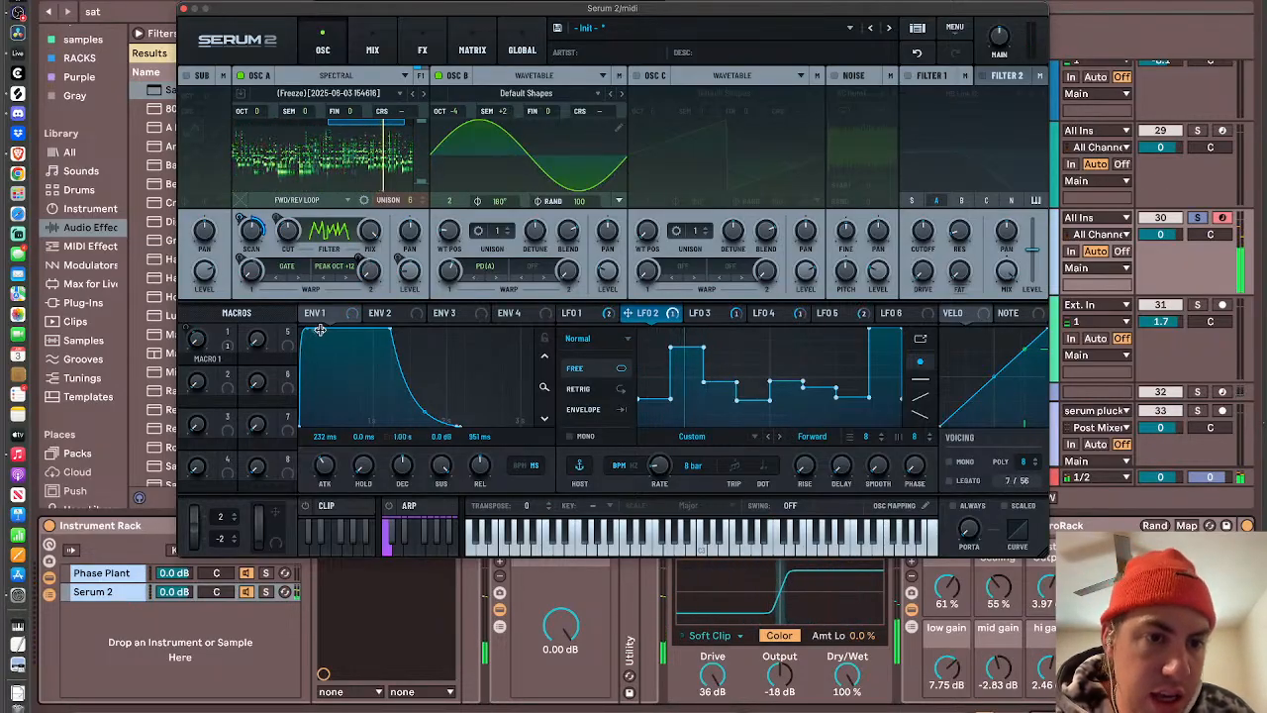
- Shorten Envelope 1's attack to 75 ms and bring the DoubleOtt rack into view in the device chain
left_click_drag(317, 331, 279, 324)
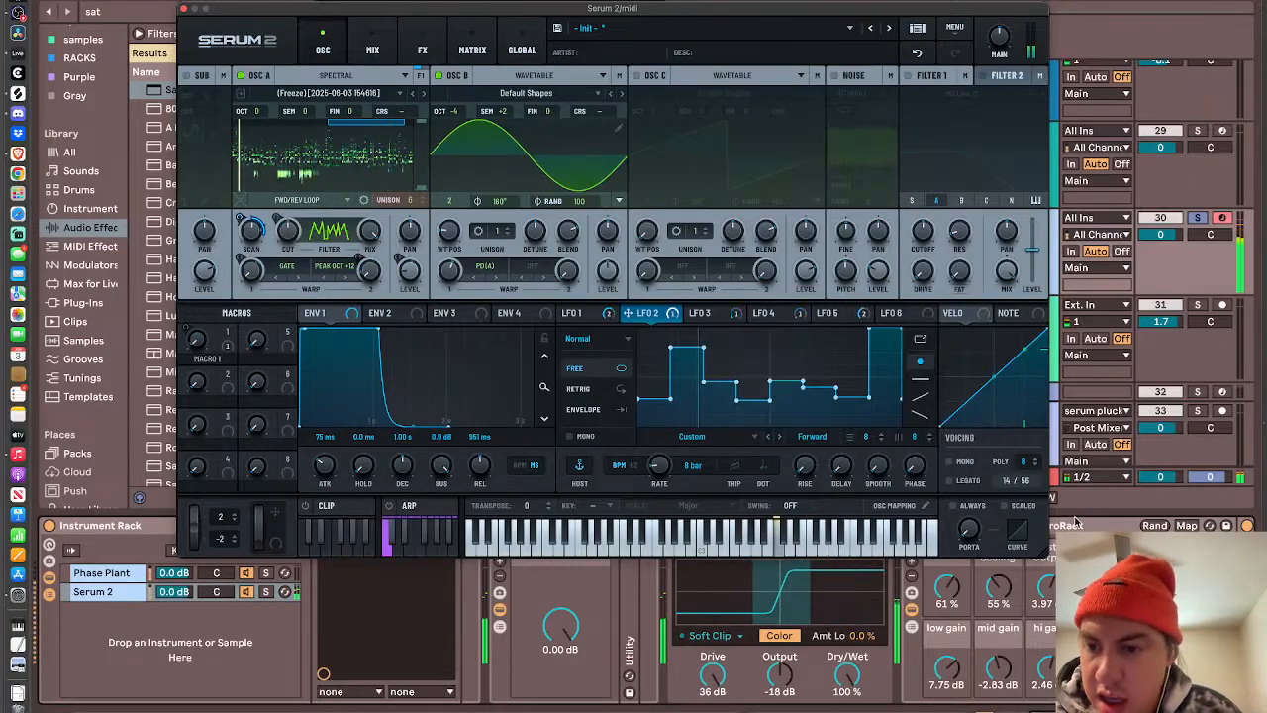
scroll(1076, 521, "right", 10)
scroll(1076, 521, "right", 8)
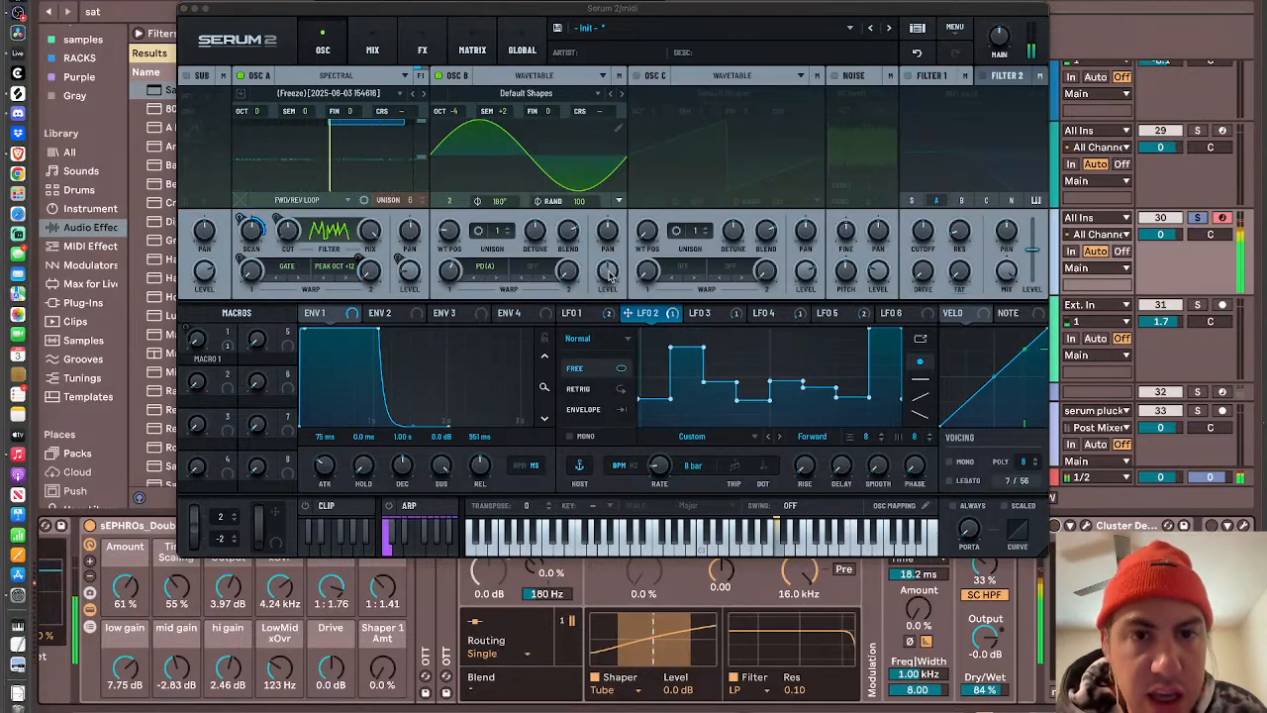
- Fine-tune oscillator B's level and its PD(A) warp amount
left_click_drag(607, 272, 605, 305)
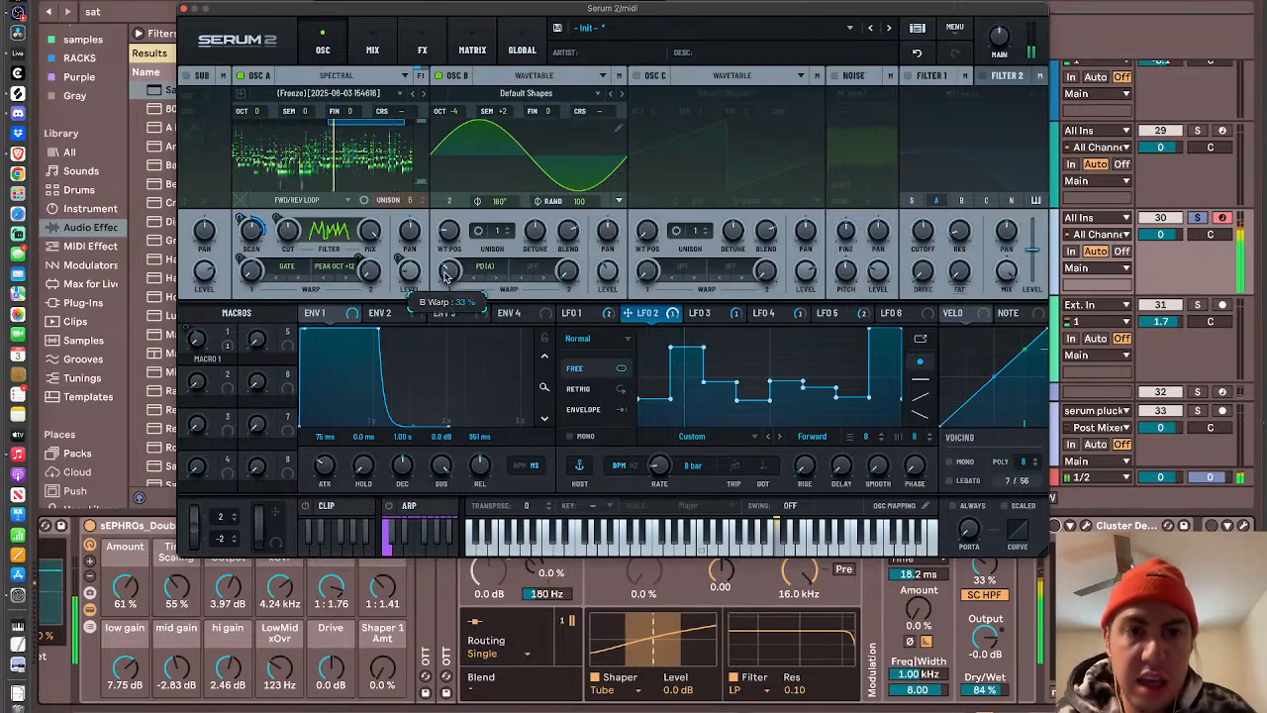
left_click_drag(446, 309, 443, 243)
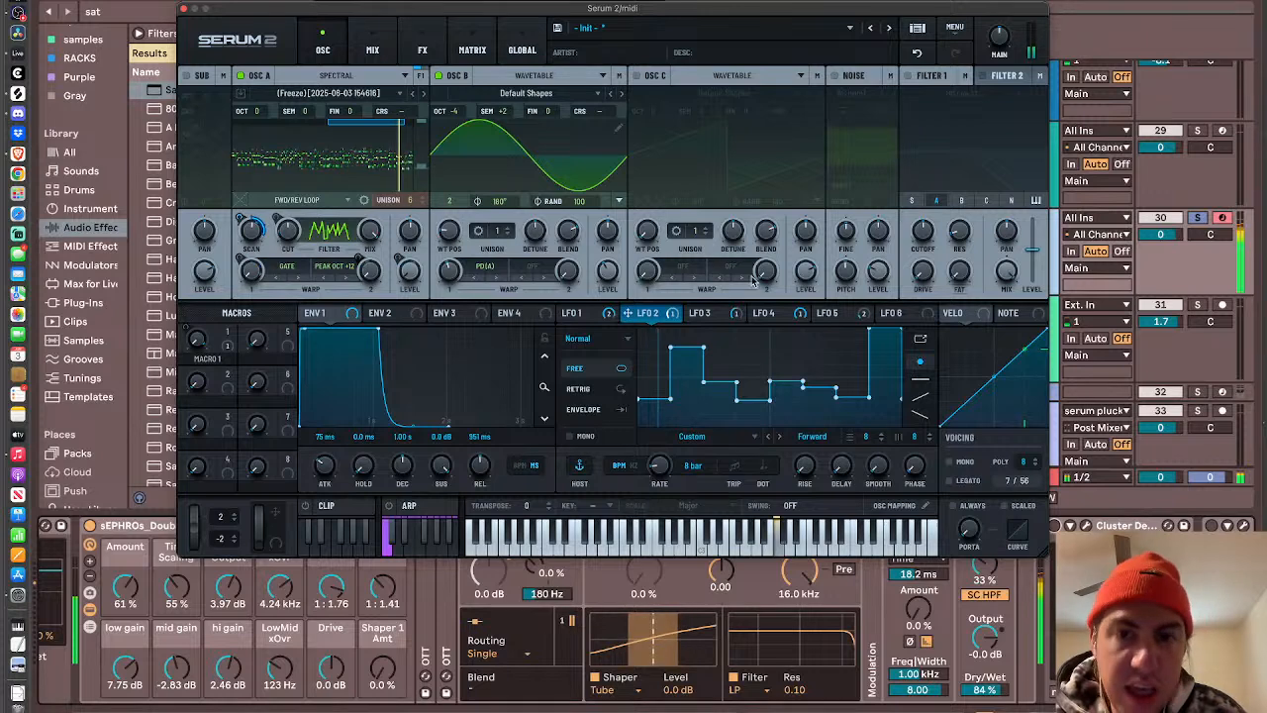
- Check LFOs 4 and 3, and increase LFO 1's modulation amount on oscillator A's level
left_click(773, 313)
left_click(703, 315)
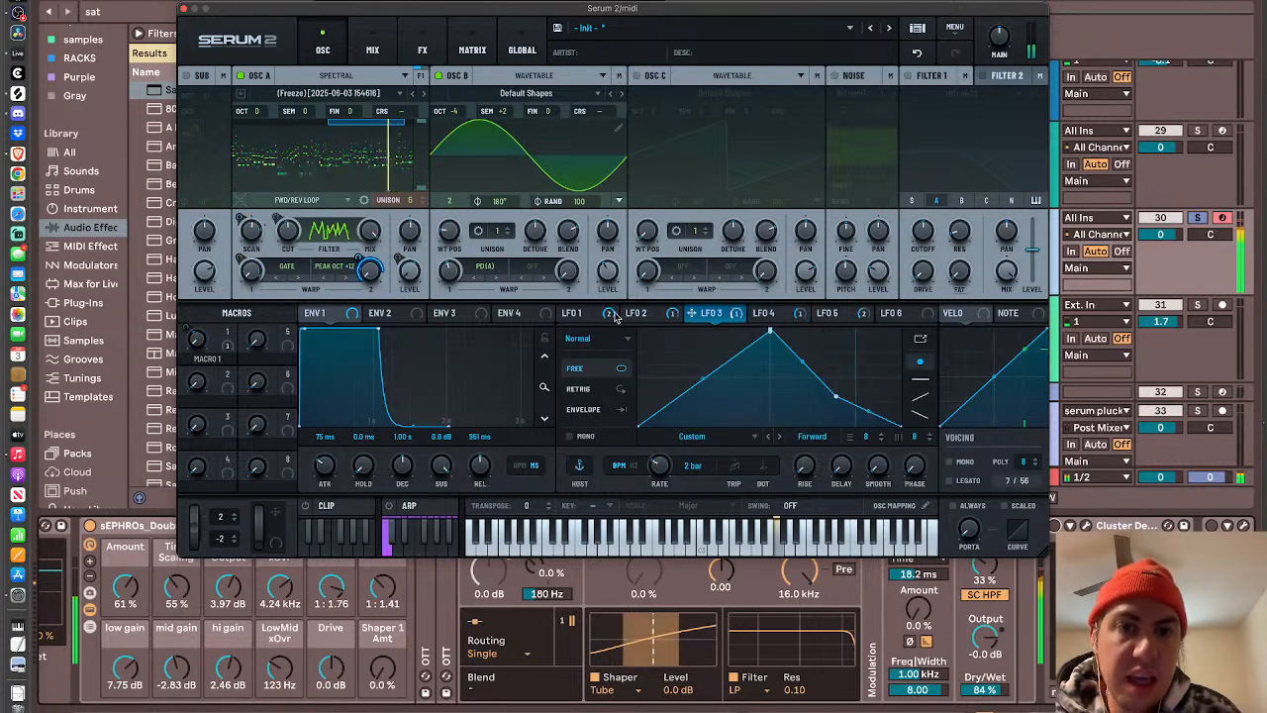
left_click(585, 318)
left_click_drag(397, 257, 377, 172)
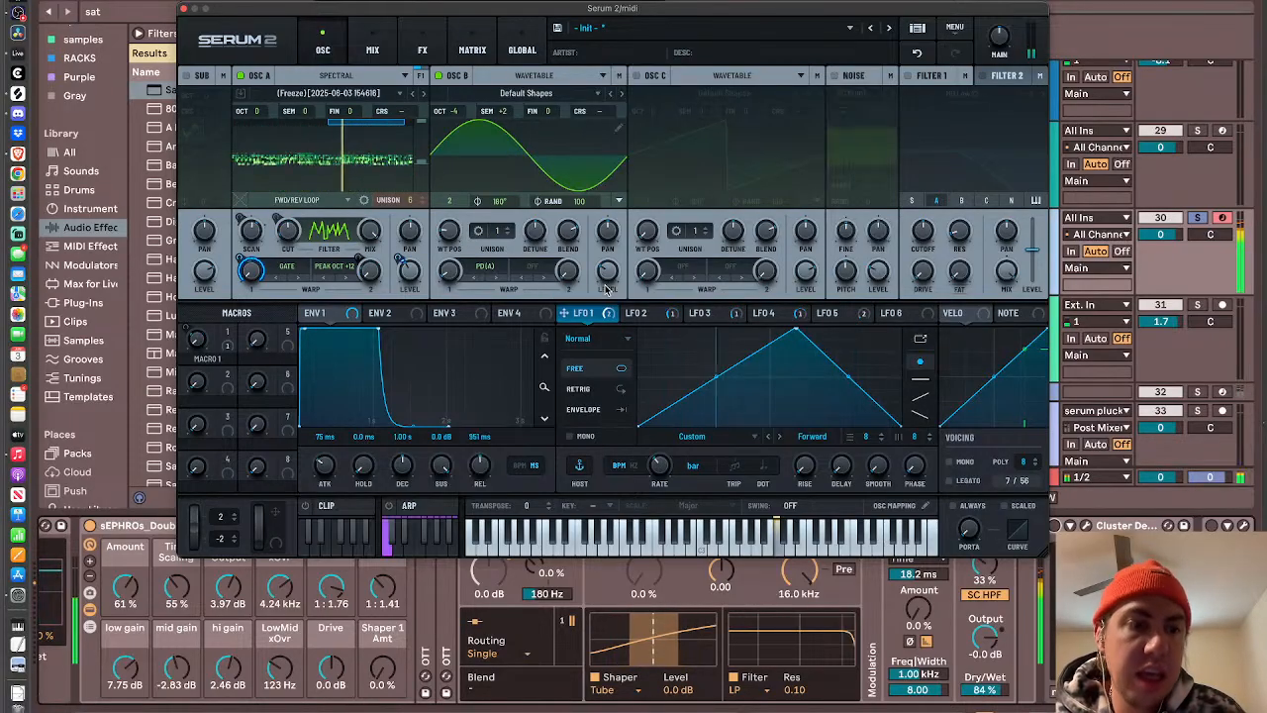
- Reduce Saturator's Drive to 31 dB
scroll(583, 683, "left", 10)
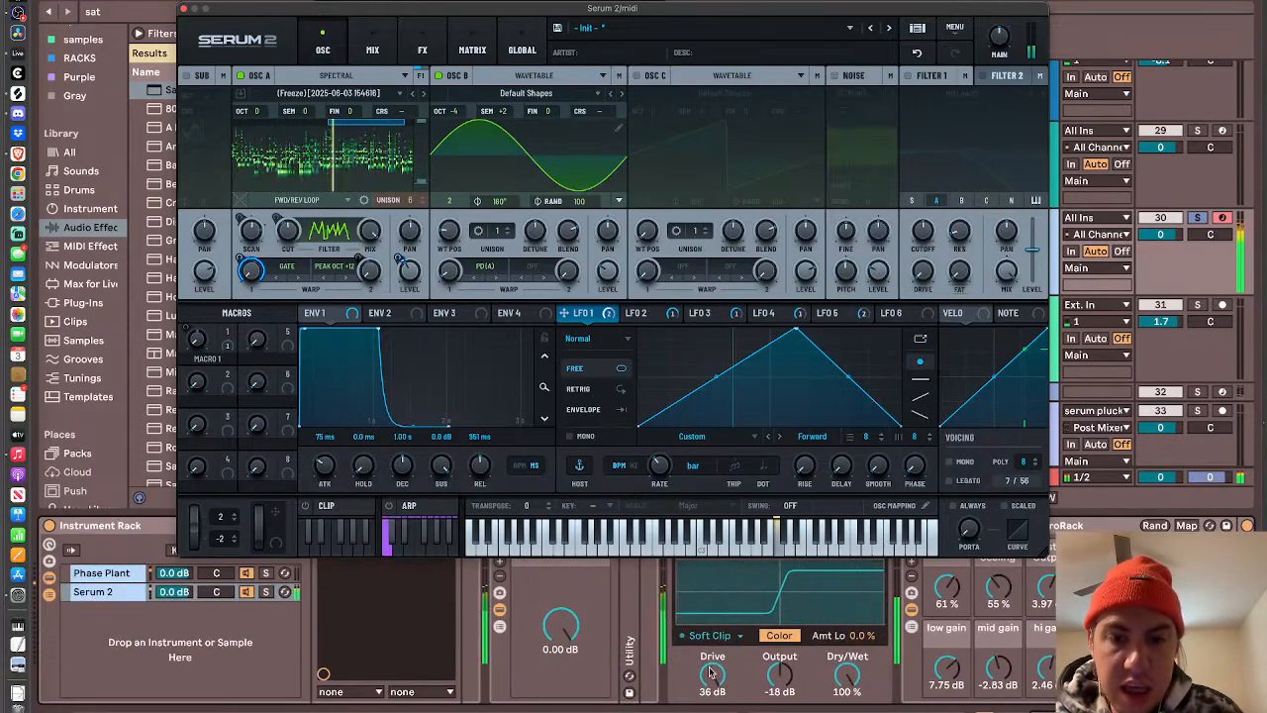
mouse_move(712, 675)
left_mouse_down()
mouse_move(712, 646)
mouse_move(710, 673)
left_mouse_up()
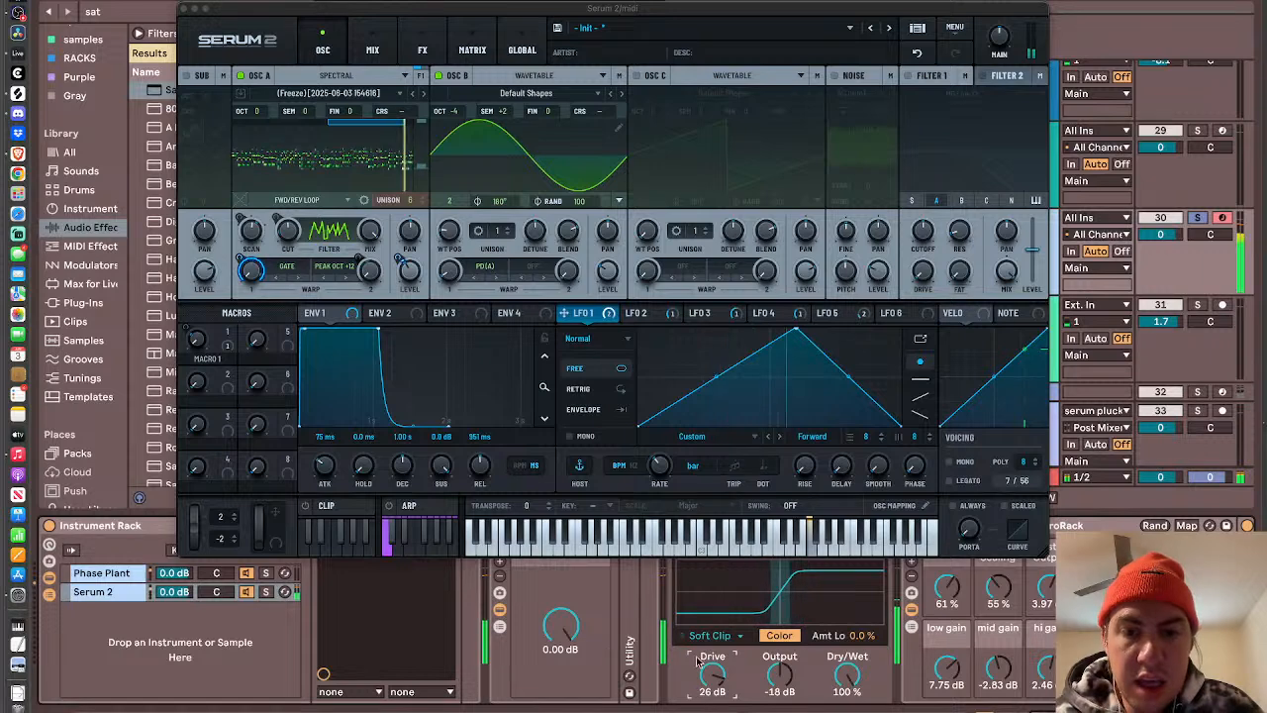
left_click_drag(712, 675, 711, 665)
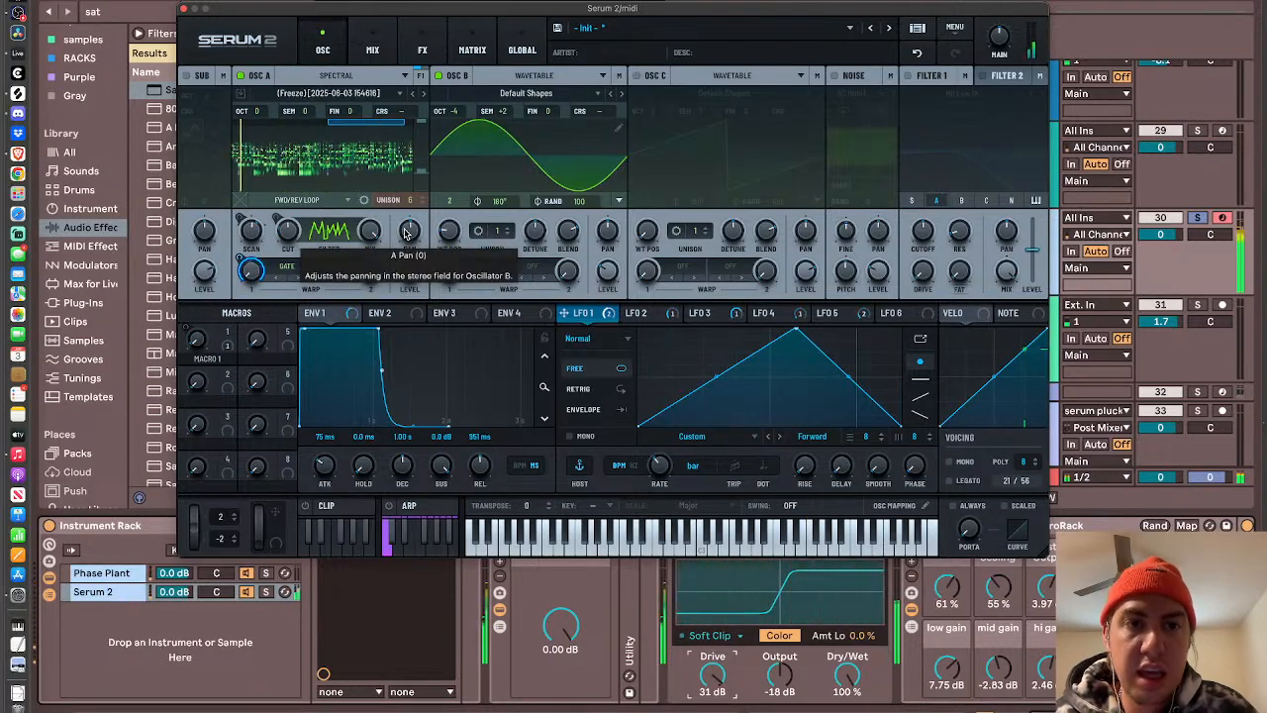
- Close the Serum 2 window and switch to OBS
left_click(183, 9)
key("ctrl+Up")
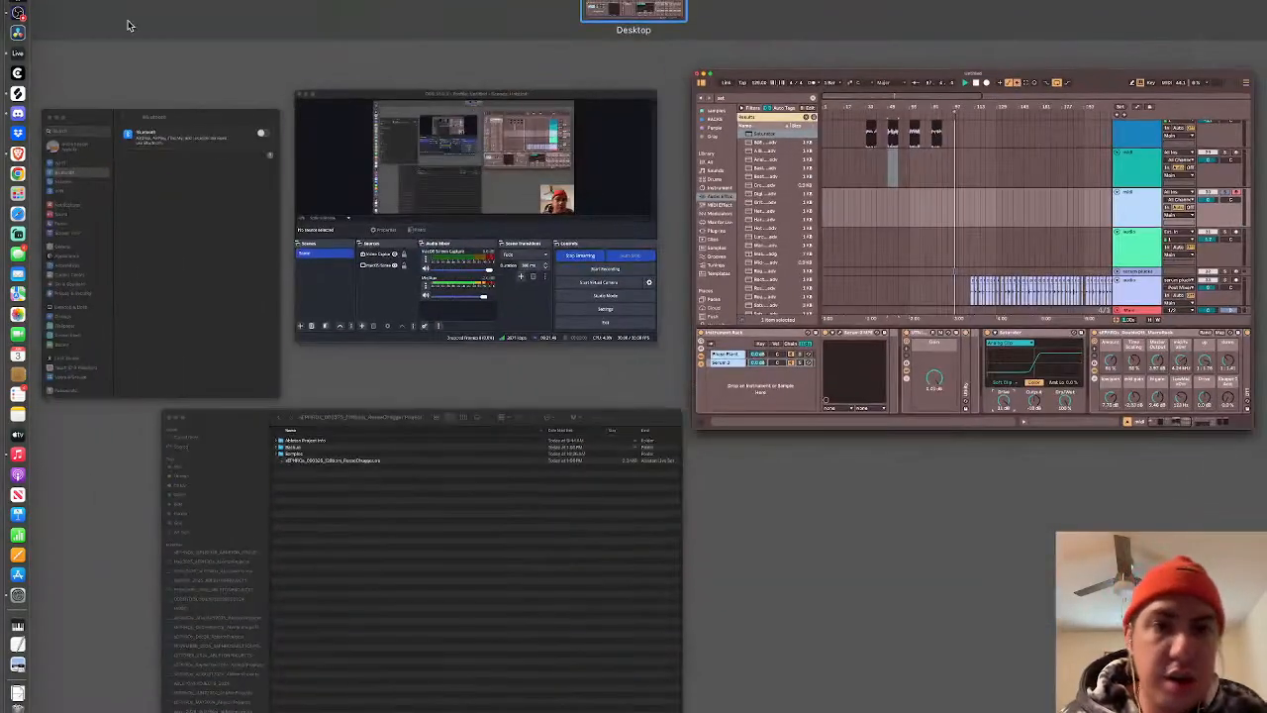
left_click(595, 248)
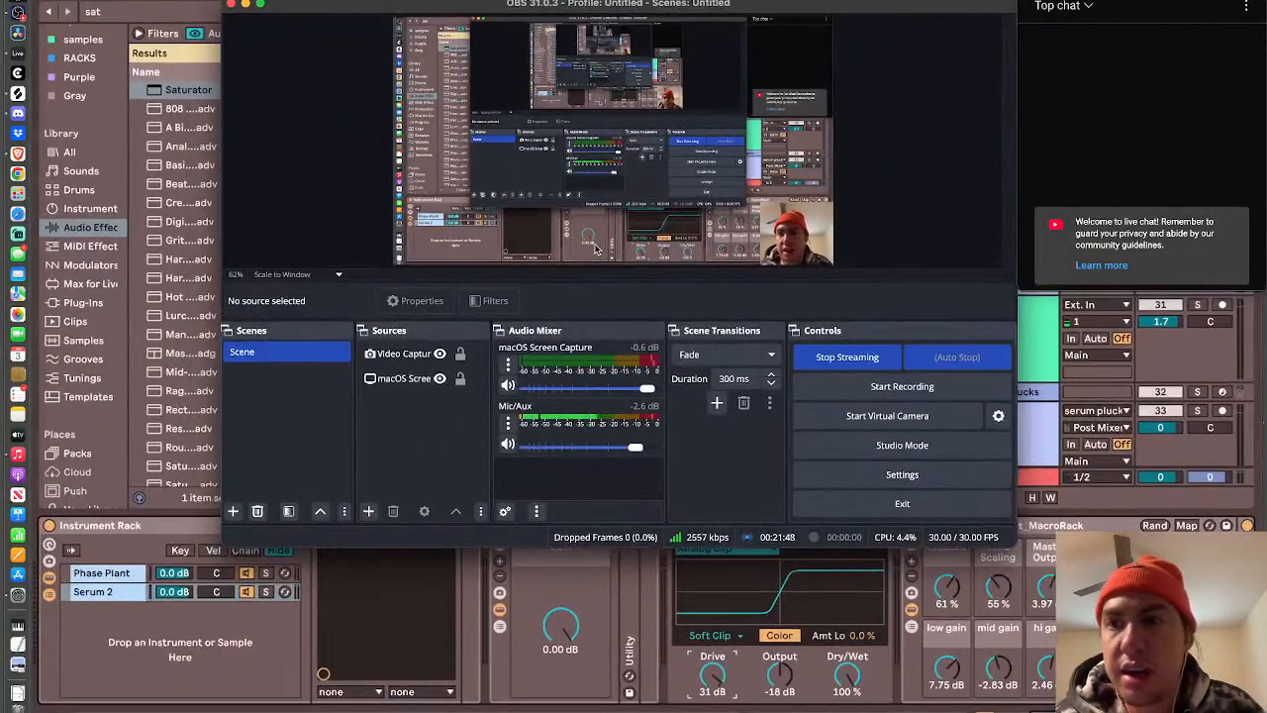